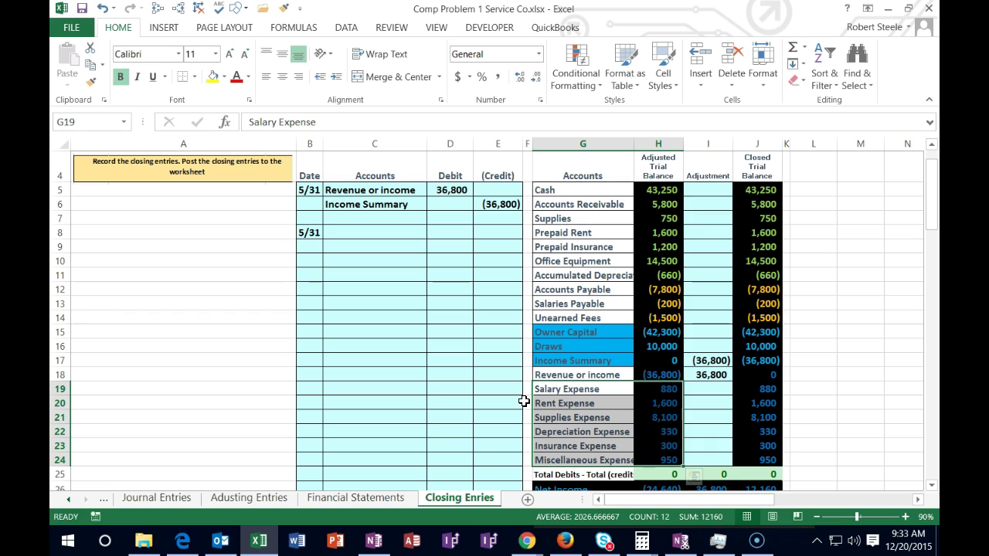
- Copy the Salary Expense account name from the trial balance into cell C9 of the second 5/31 entry as values only
{"action": "left_click", "coordinate": [576, 390]}
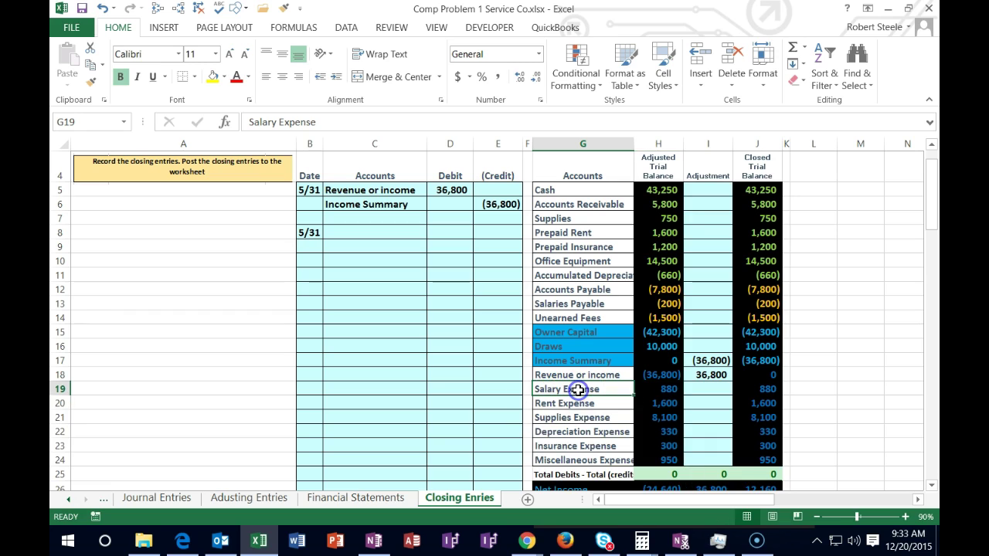
{"action": "left_click", "coordinate": [641, 391]}
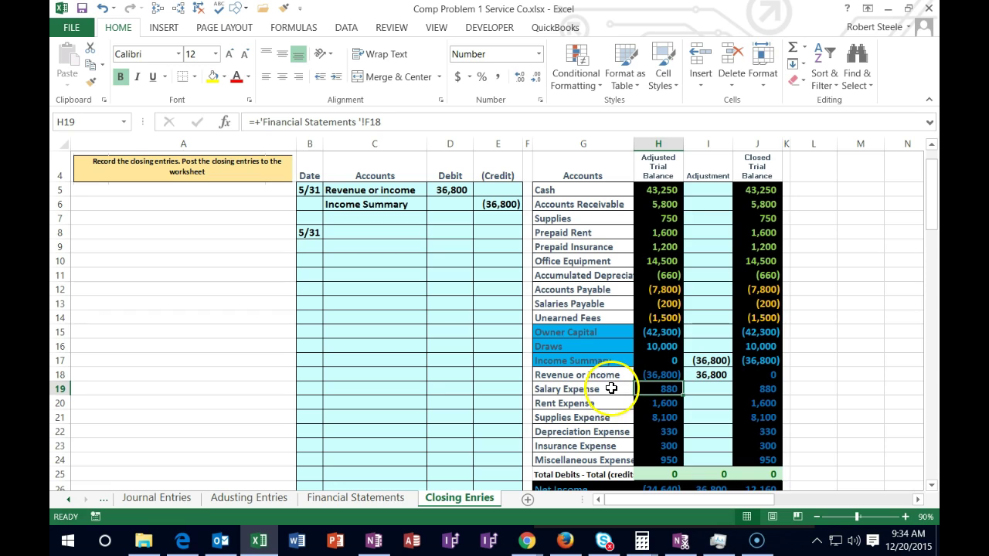
{"action": "left_click", "coordinate": [611, 388]}
{"action": "right_click", "coordinate": [611, 388]}
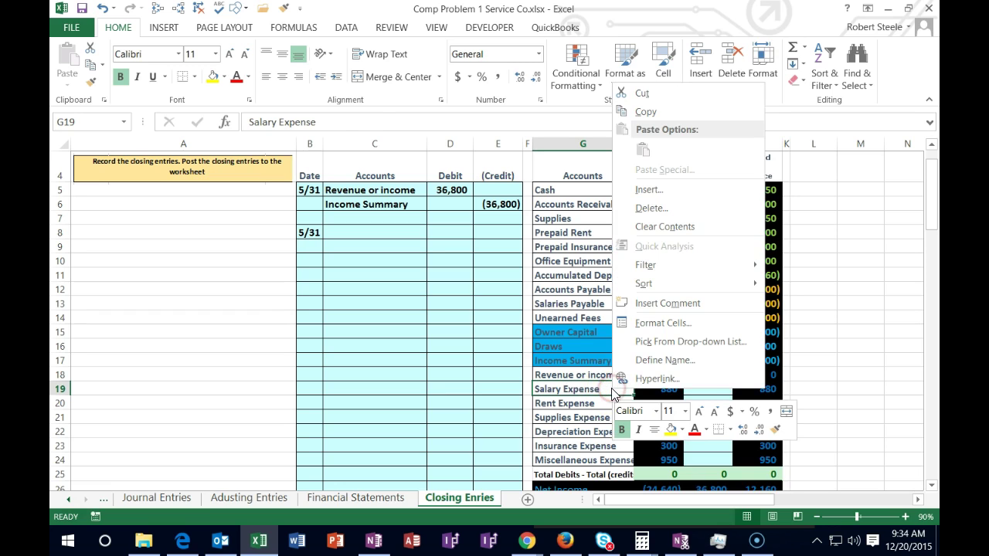
{"action": "left_click", "coordinate": [636, 113]}
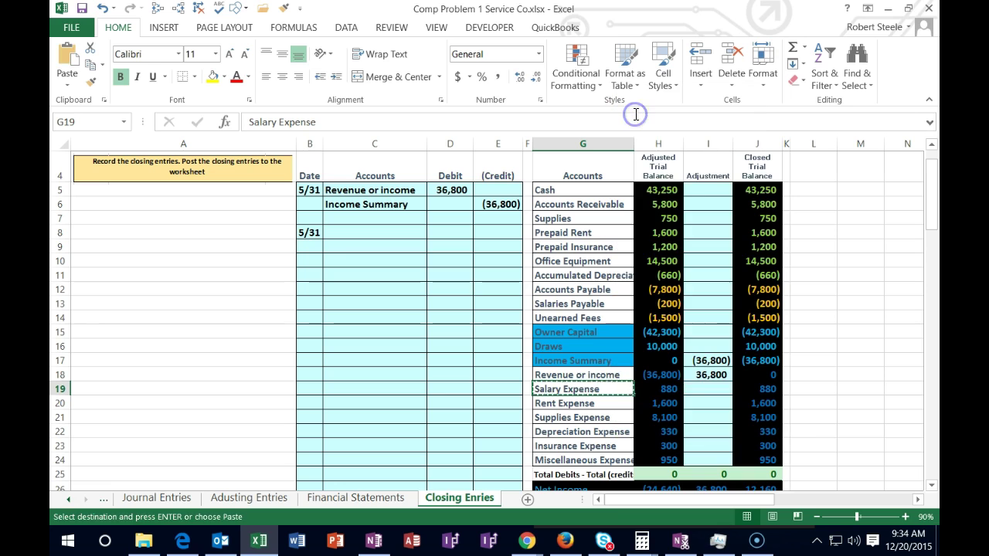
{"action": "left_click", "coordinate": [331, 242]}
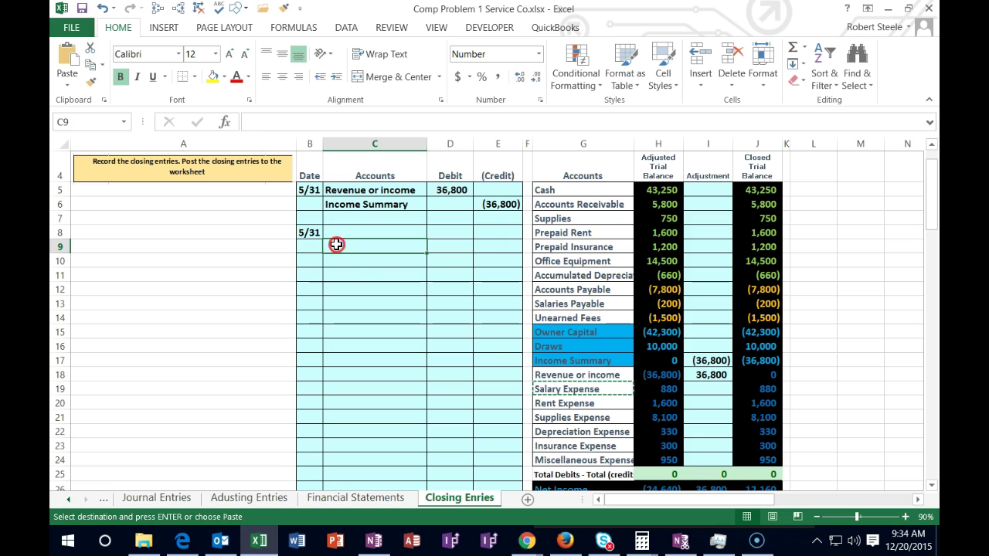
{"action": "right_click", "coordinate": [337, 244]}
{"action": "left_click", "coordinate": [388, 288]}
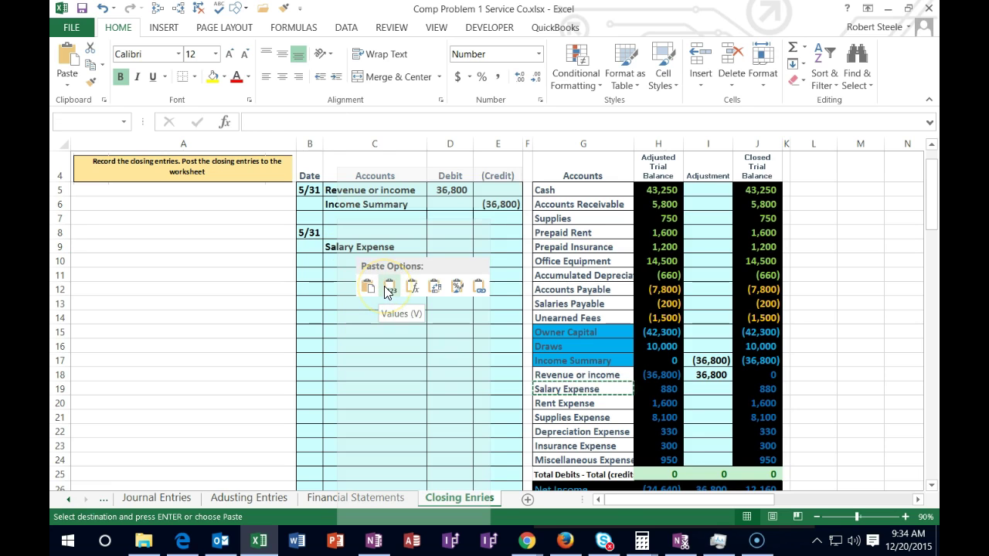
- Enter -880 as the Salary Expense credit in cell E9
{"action": "left_click", "coordinate": [491, 248]}
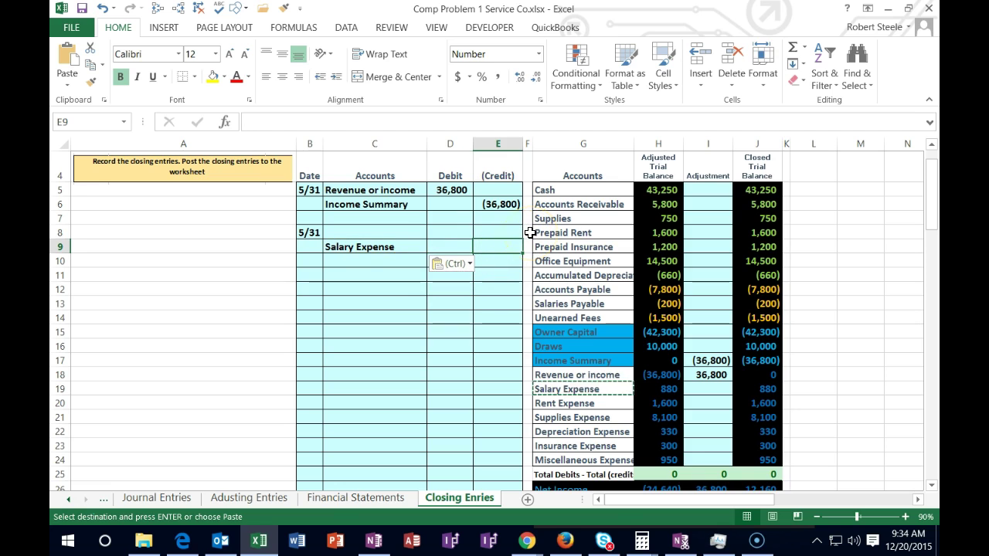
{"action": "type", "text": "-"}
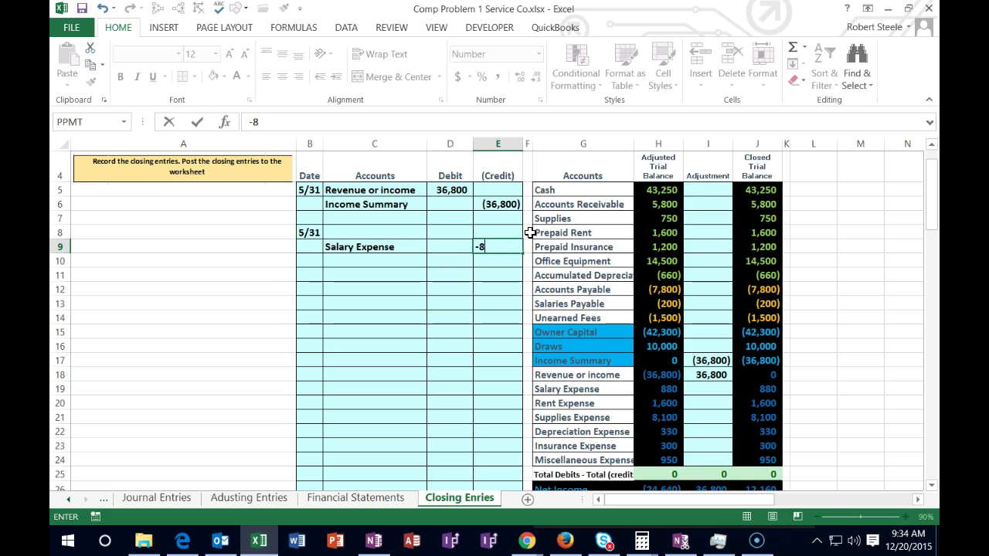
{"action": "type", "text": "880"}
{"action": "key", "text": "Return"}
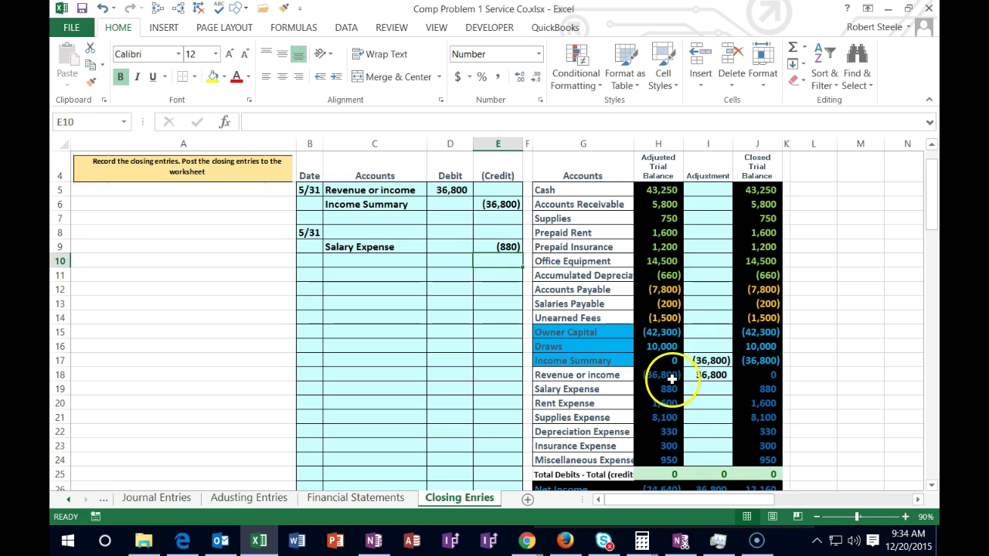
- Copy the Rent Expense account name from the trial balance into cell C10, below Salary Expense, as values only
{"action": "left_click", "coordinate": [592, 405]}
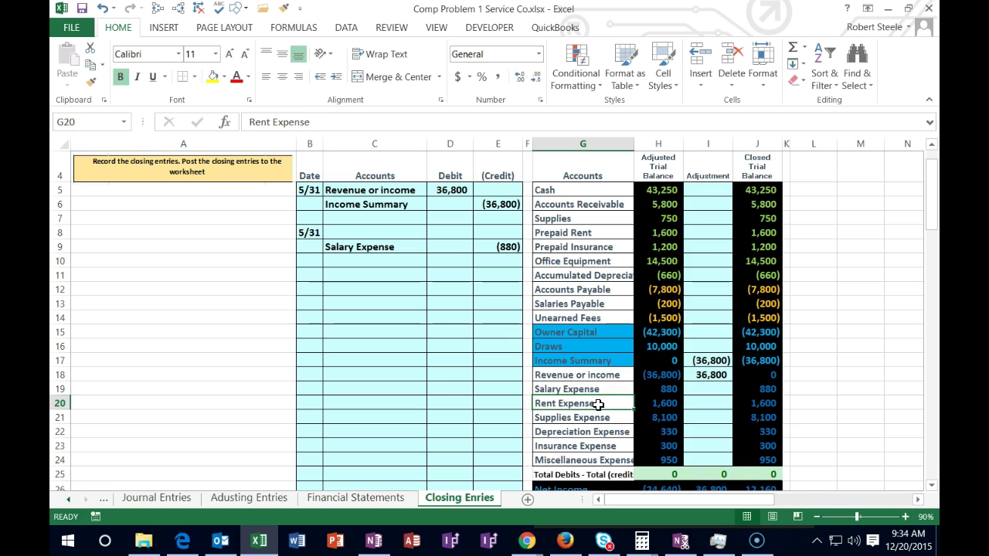
{"action": "left_click", "coordinate": [657, 403]}
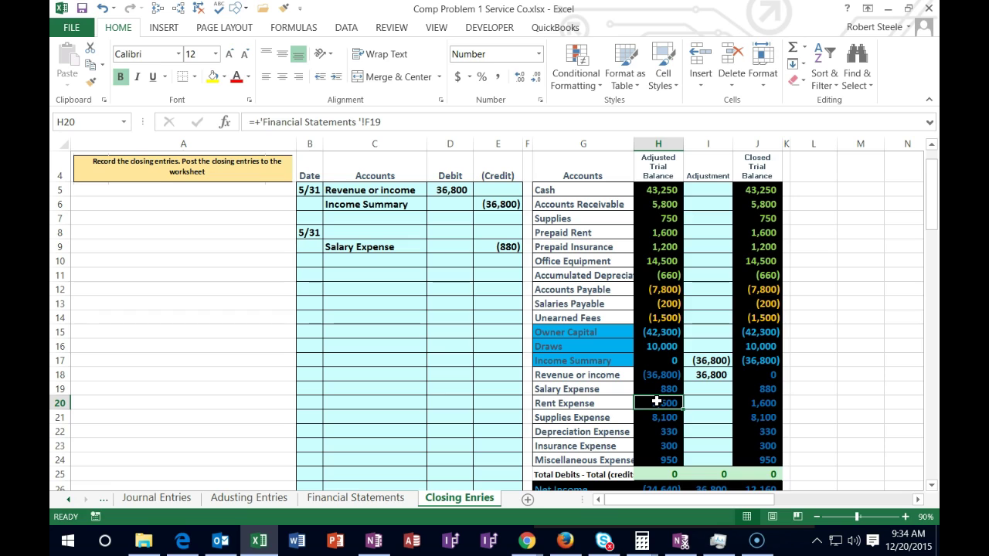
{"action": "right_click", "coordinate": [615, 404]}
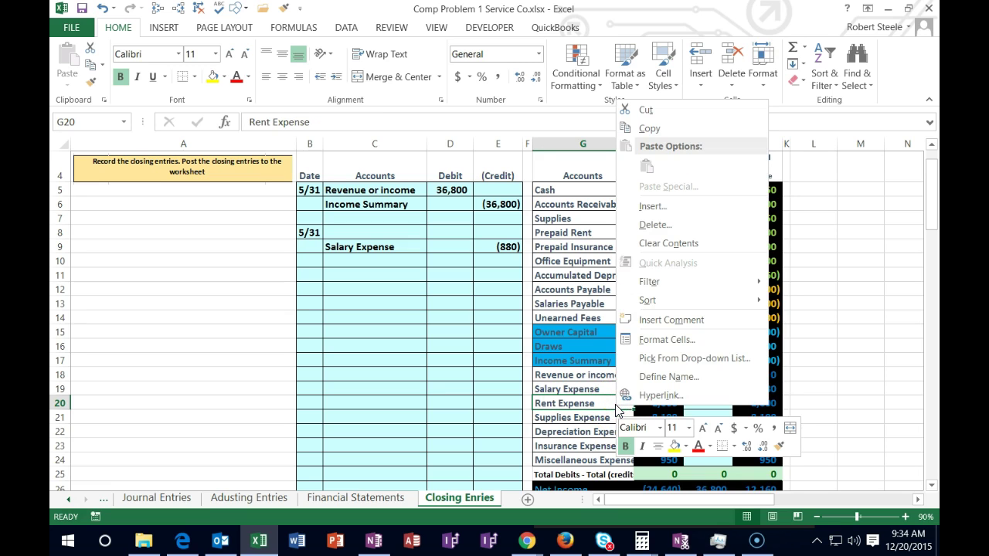
{"action": "left_click", "coordinate": [632, 129]}
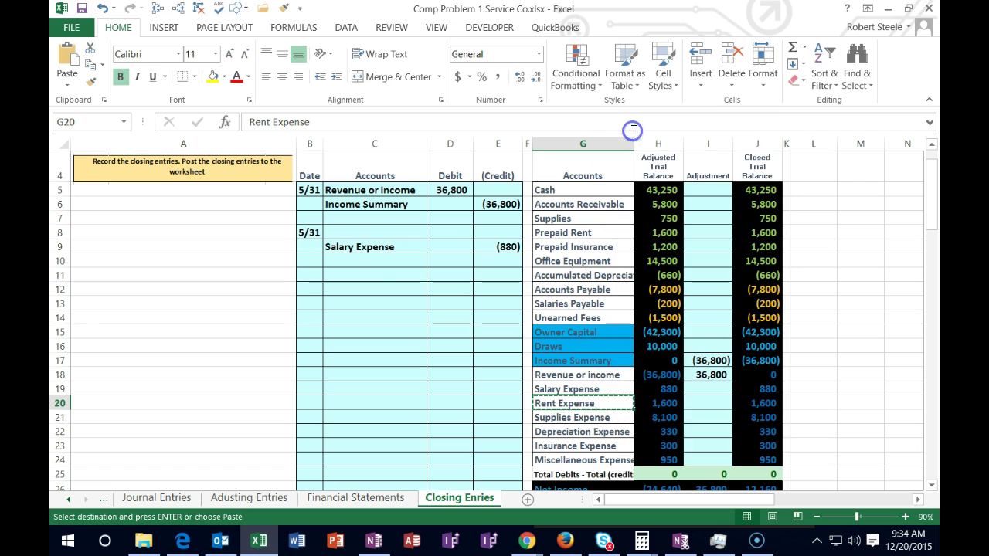
{"action": "left_click", "coordinate": [381, 260]}
{"action": "right_click", "coordinate": [381, 261]}
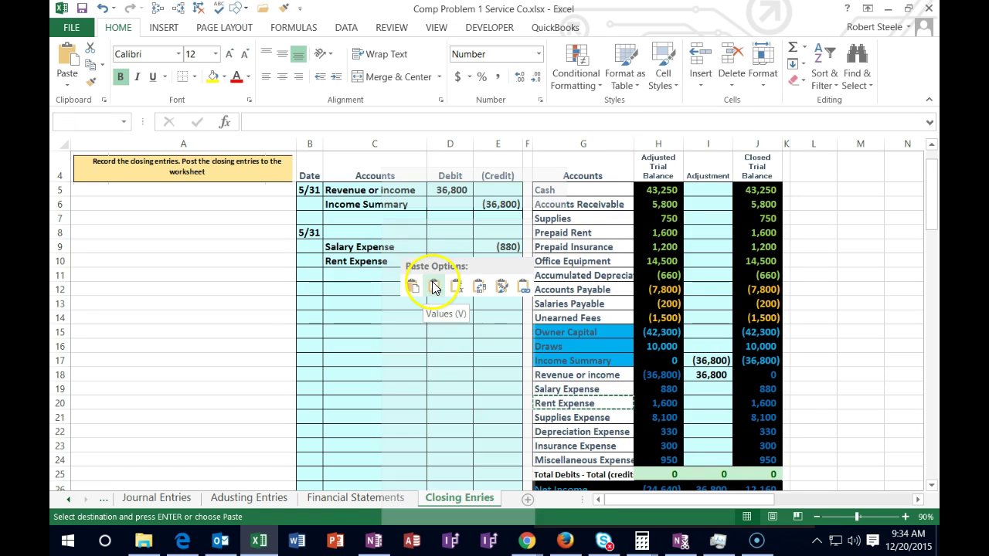
{"action": "left_click", "coordinate": [434, 286]}
- Enter -1600 as the Rent Expense credit in cell E10
{"action": "left_click", "coordinate": [496, 260]}
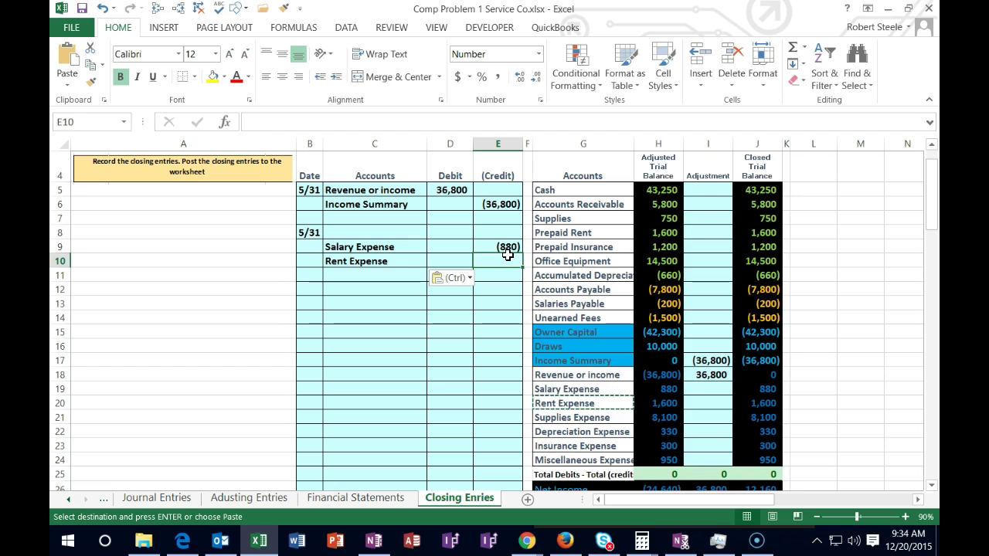
{"action": "type", "text": "-1600"}
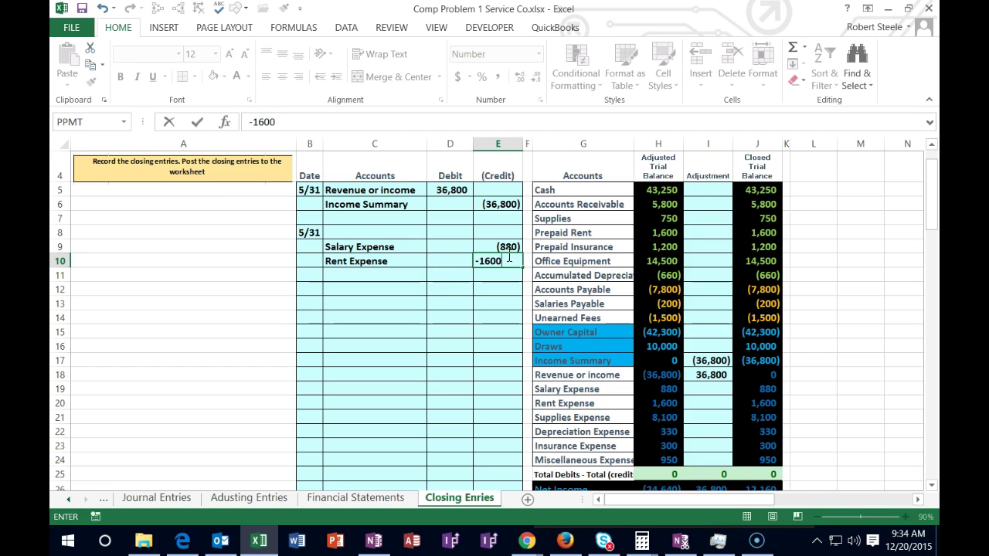
{"action": "key", "text": "Return"}
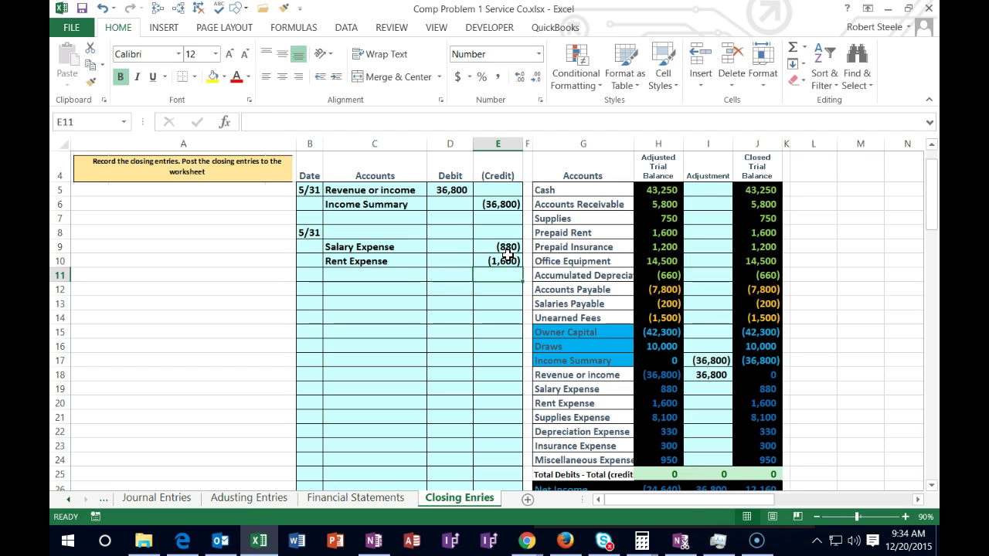
- Copy the Supplies Expense account name from the trial balance into cell C11, below Rent Expense, as values only
{"action": "left_click", "coordinate": [452, 232]}
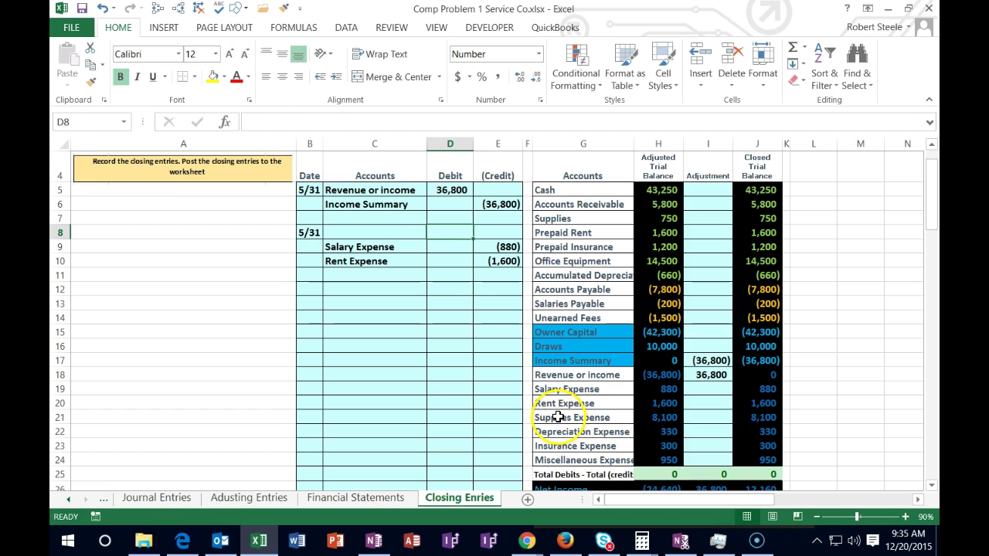
{"action": "left_click", "coordinate": [629, 417]}
{"action": "left_click_drag", "start_coordinate": [631, 416], "coordinate": [638, 417]}
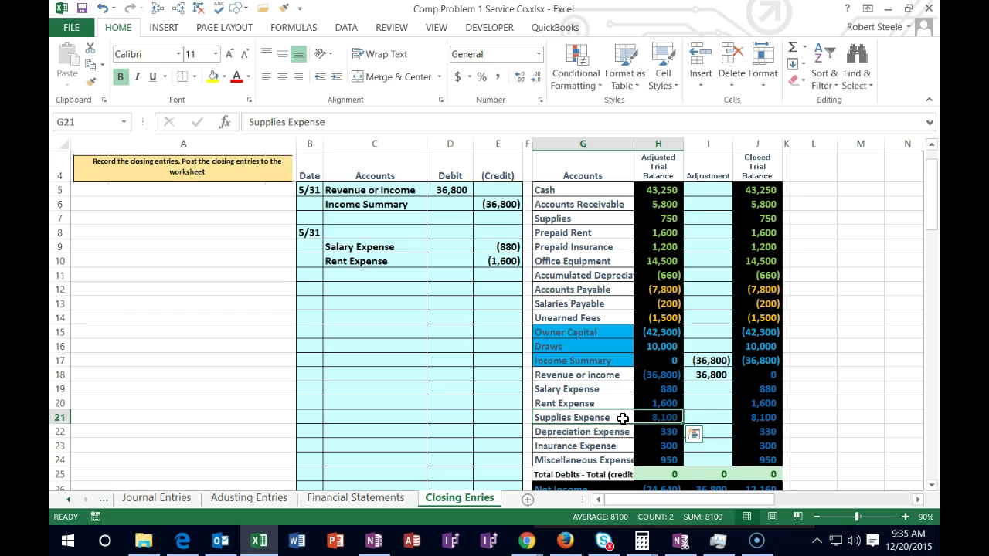
{"action": "right_click", "coordinate": [622, 418]}
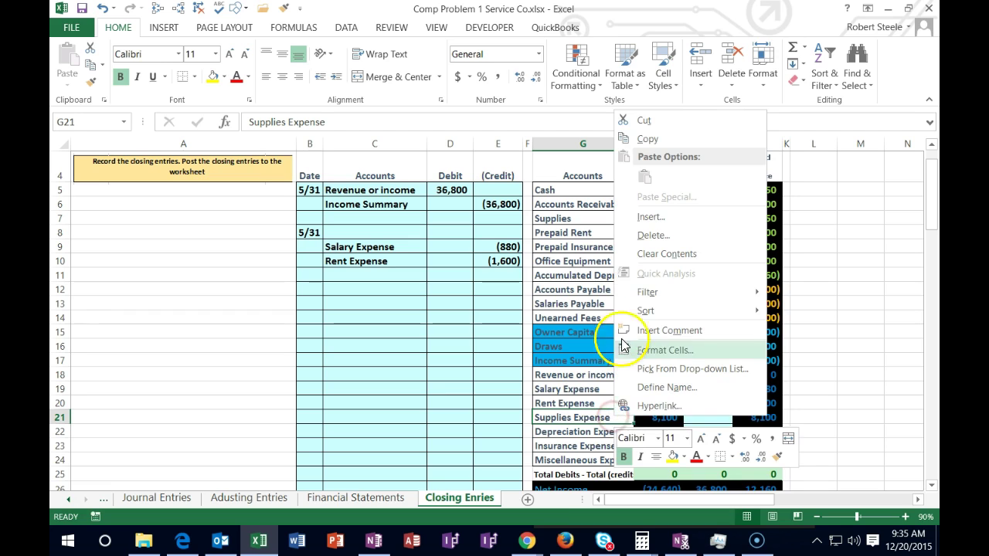
{"action": "left_click", "coordinate": [642, 139]}
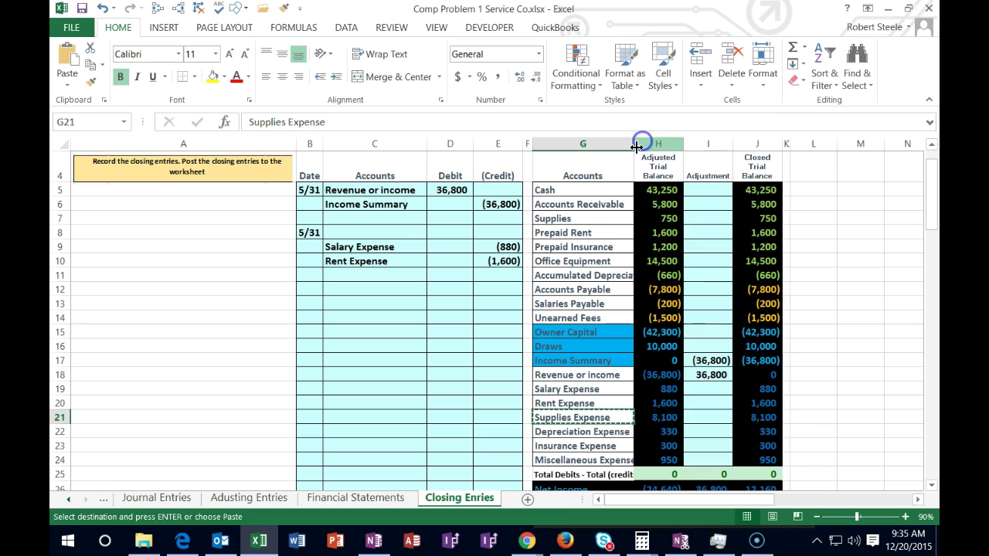
{"action": "left_click", "coordinate": [373, 277]}
{"action": "right_click", "coordinate": [373, 278]}
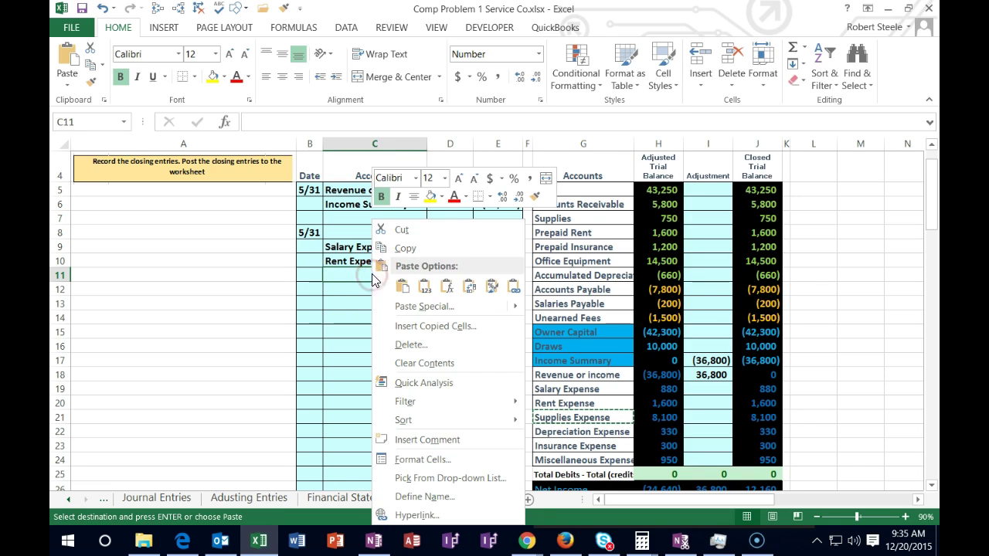
{"action": "left_click", "coordinate": [424, 287]}
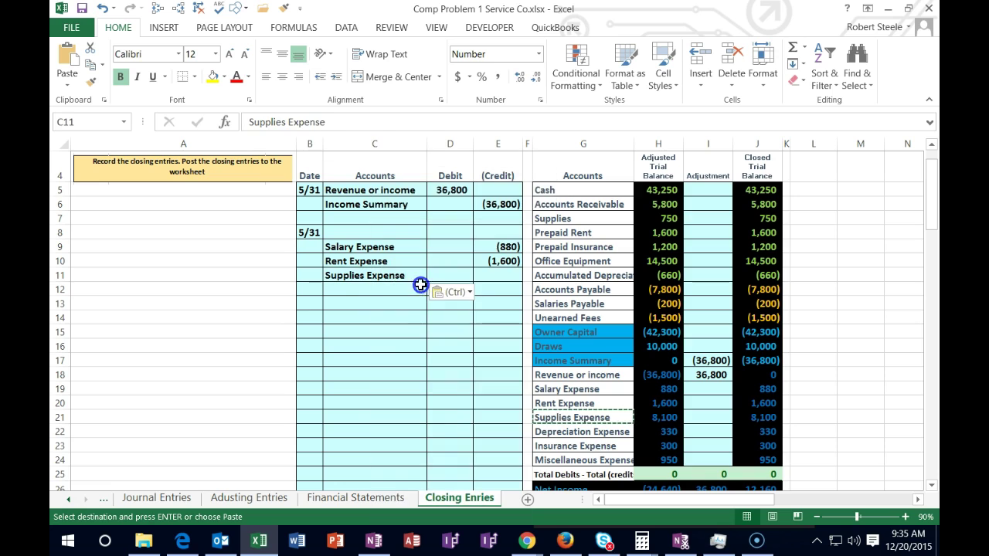
- Enter -8100 as the Supplies Expense credit in cell E11
{"action": "left_click", "coordinate": [493, 276]}
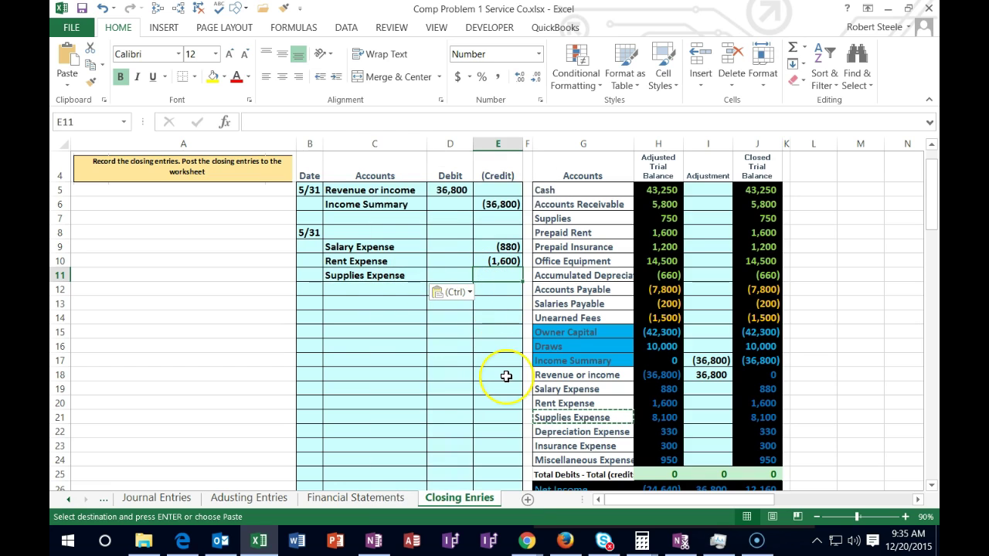
{"action": "type", "text": "-"}
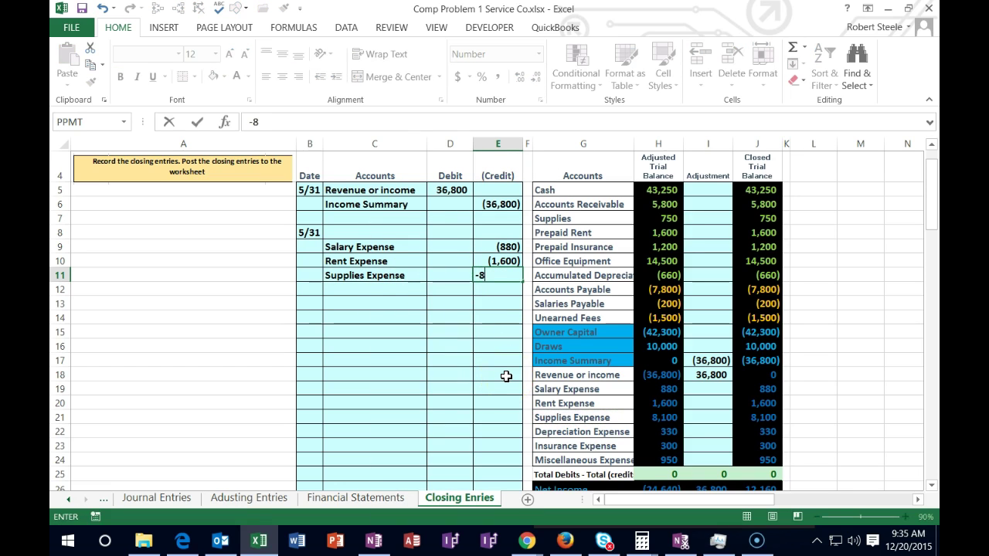
{"action": "type", "text": "8100"}
{"action": "key", "text": "Return"}
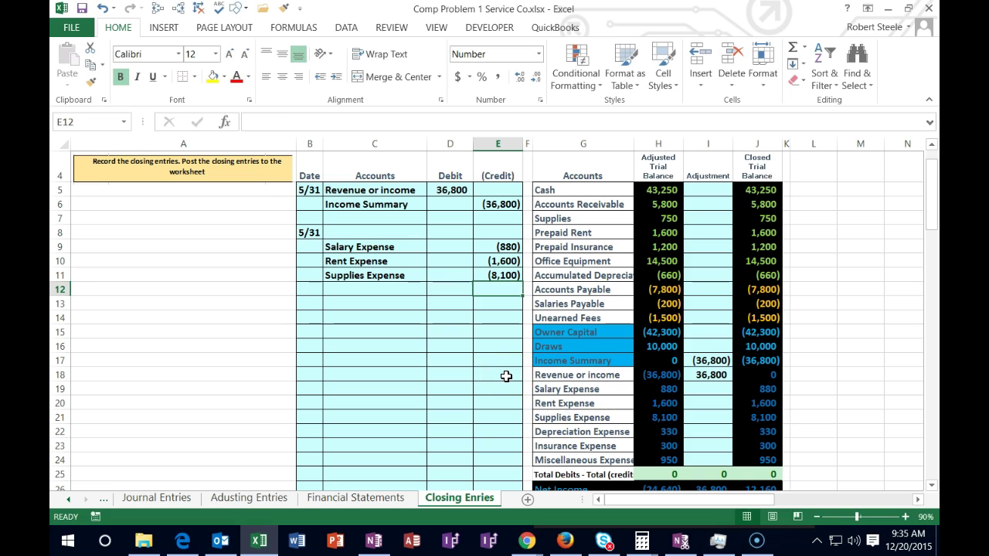
- Copy the Depreciation Expense account name from the trial balance into cell C12, below Supplies Expense, as values only
{"action": "left_click", "coordinate": [605, 434]}
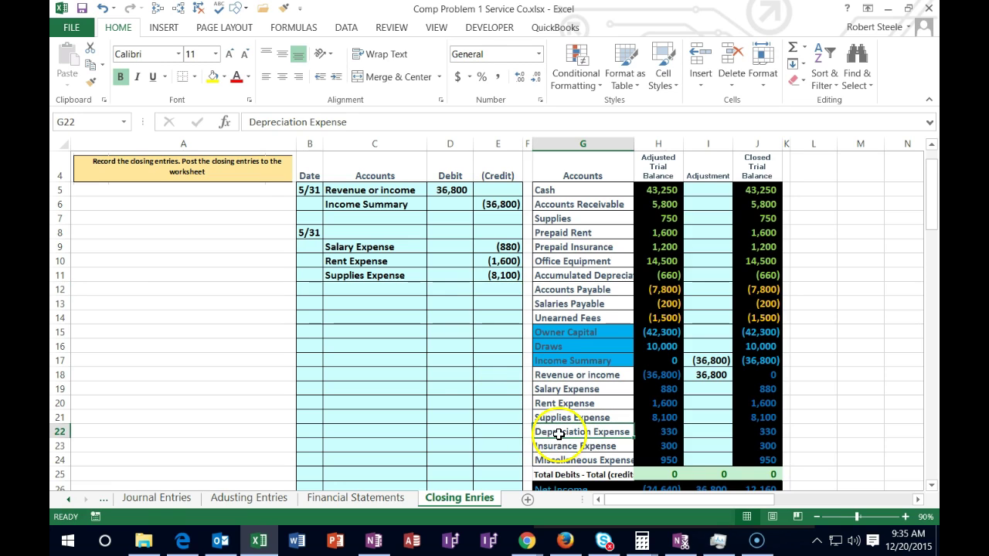
{"action": "left_click", "coordinate": [646, 431]}
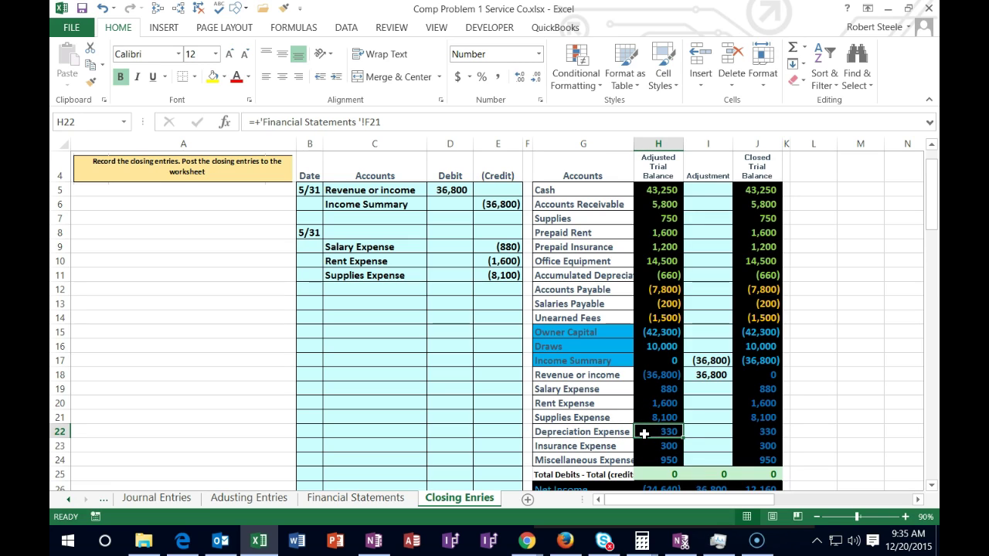
{"action": "right_click", "coordinate": [580, 429]}
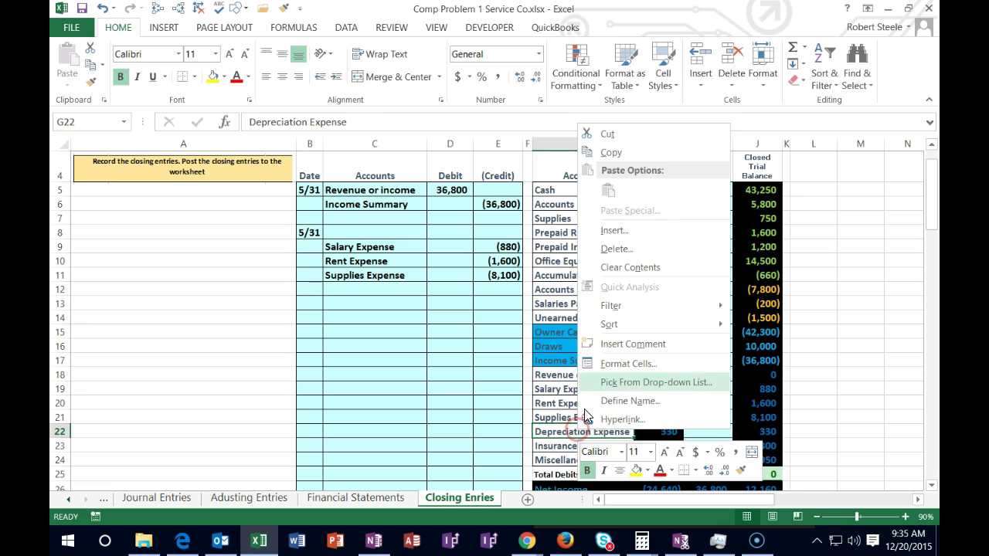
{"action": "left_click", "coordinate": [606, 153]}
{"action": "left_click", "coordinate": [353, 287]}
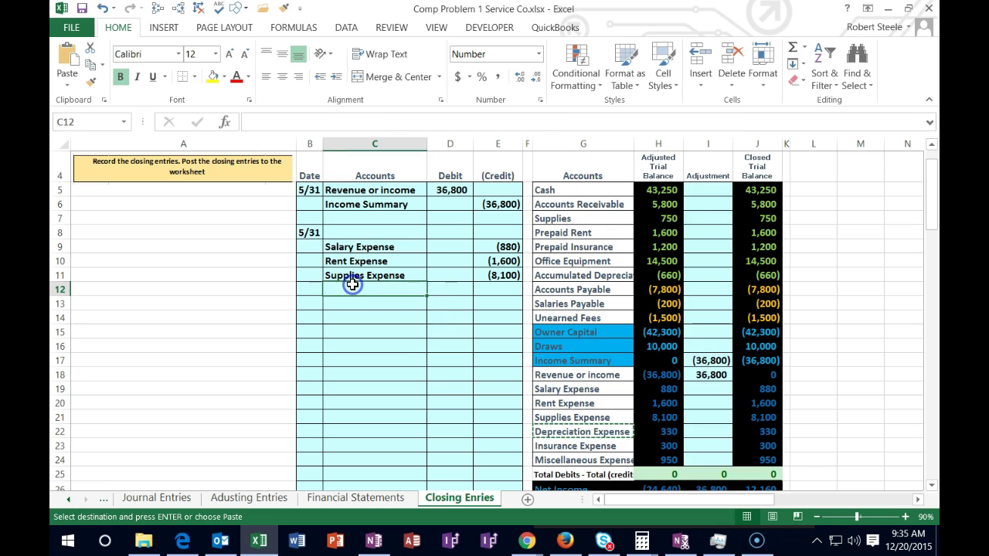
{"action": "right_click", "coordinate": [353, 288]}
{"action": "left_click", "coordinate": [405, 288]}
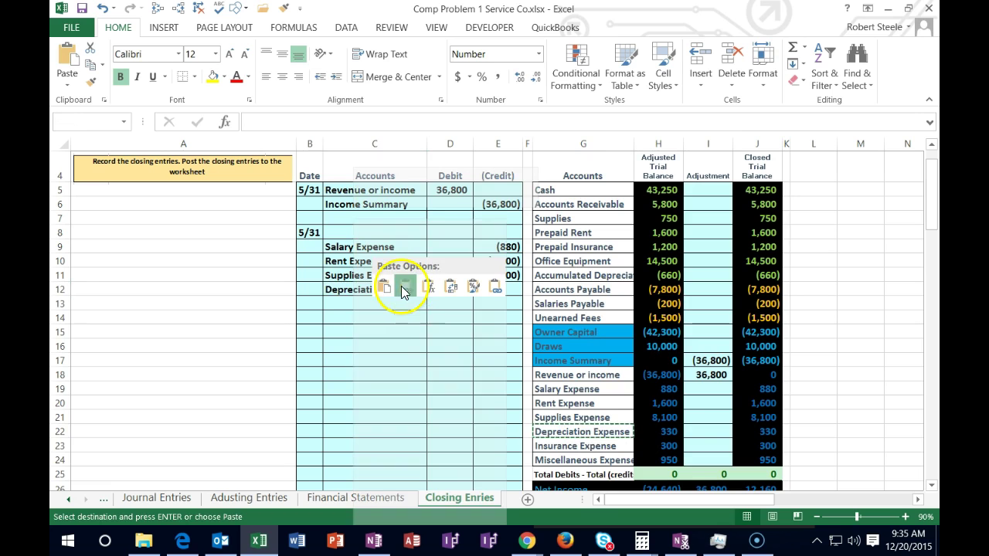
- Enter -330 as the Depreciation Expense credit in cell E12
{"action": "left_click", "coordinate": [500, 289]}
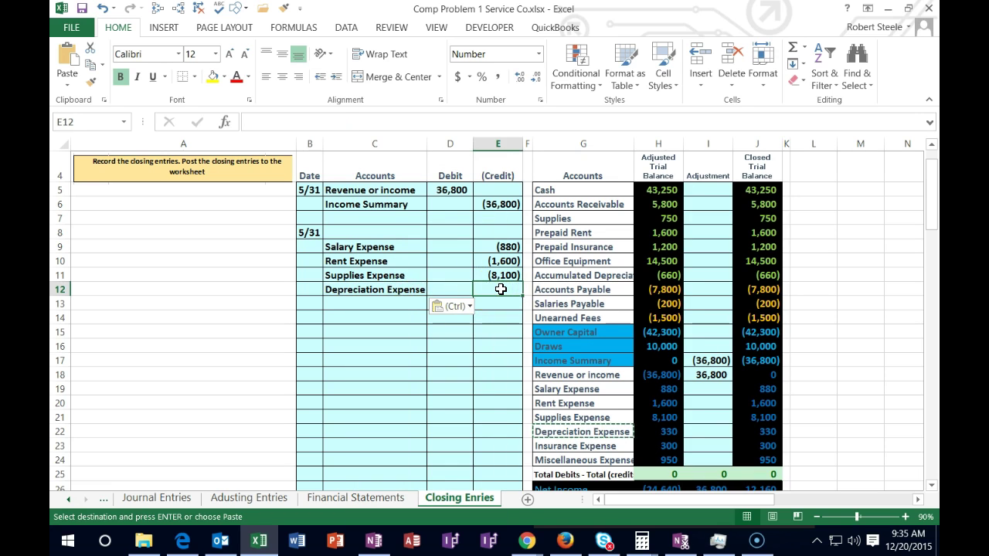
{"action": "type", "text": "-"}
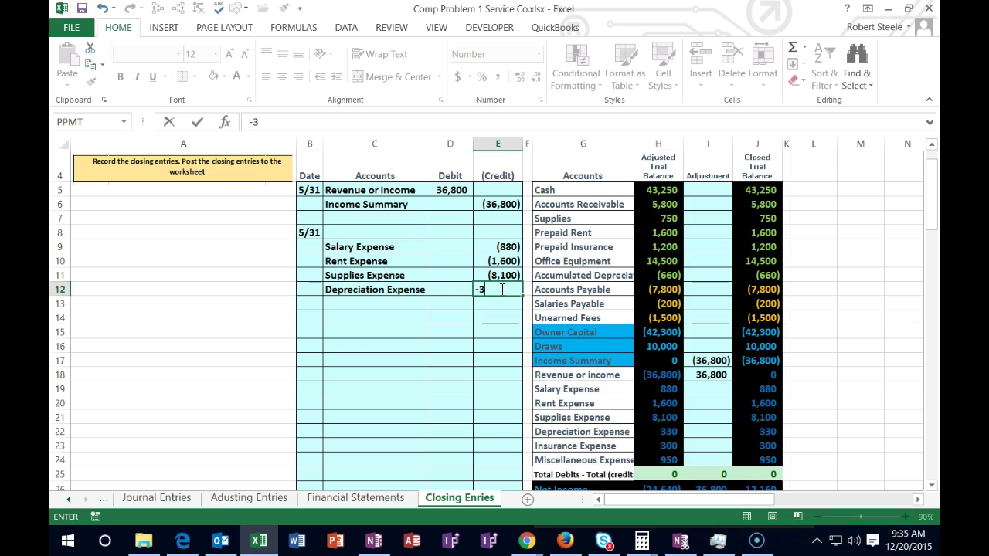
{"action": "type", "text": "330"}
{"action": "key", "text": "Return"}
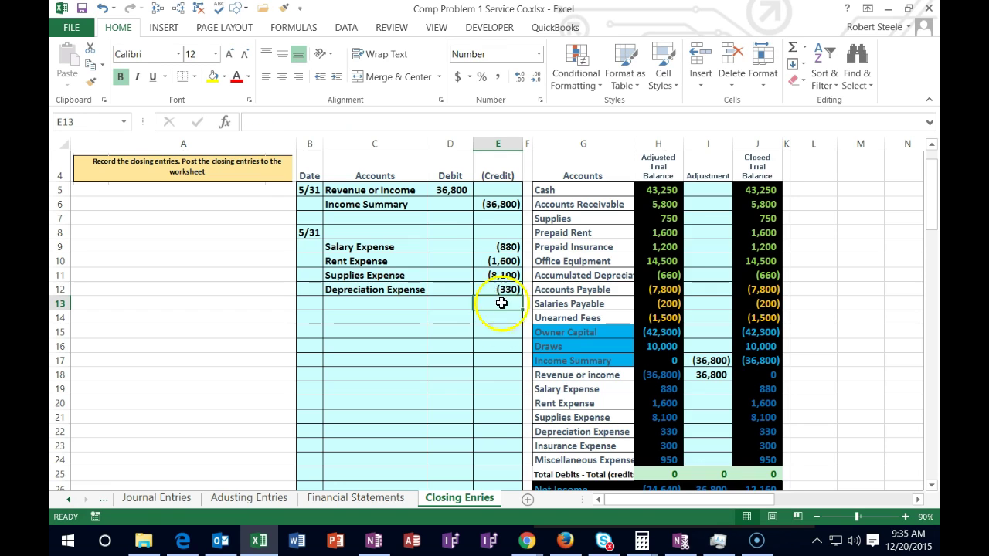
- Copy the Insurance Expense account name from the trial balance into cell C13, below Depreciation Expense, as values only
{"action": "left_click", "coordinate": [541, 446]}
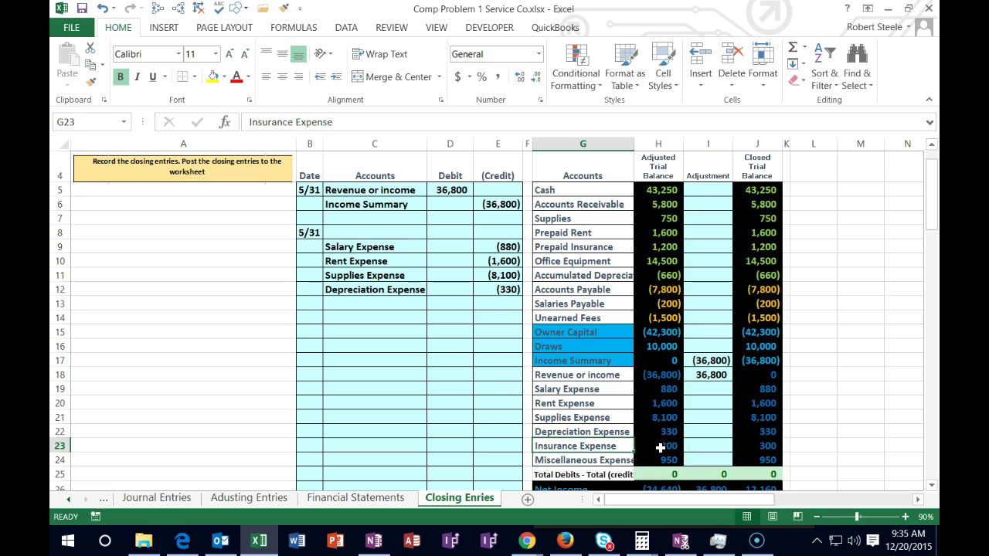
{"action": "right_click", "coordinate": [590, 445]}
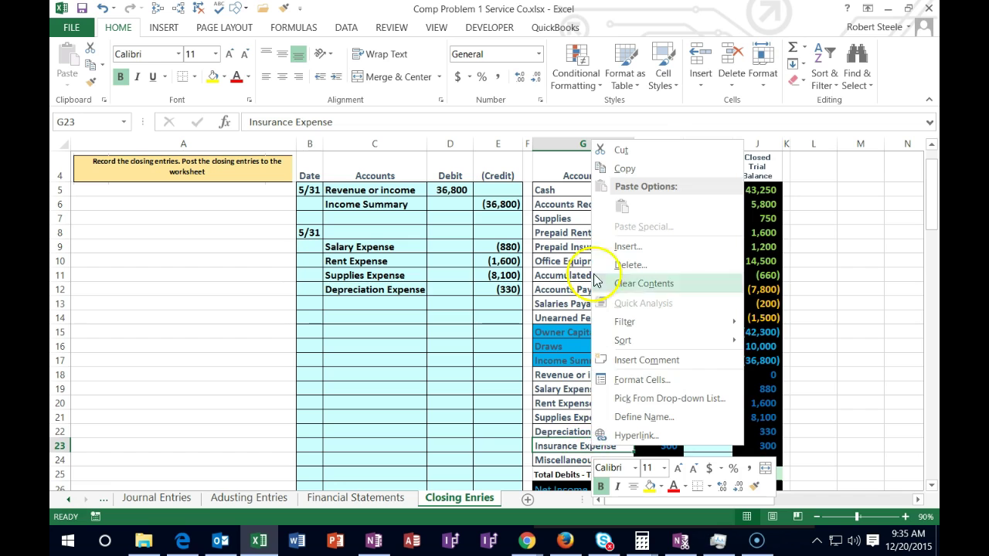
{"action": "left_click", "coordinate": [601, 169]}
{"action": "left_click", "coordinate": [380, 305]}
{"action": "right_click", "coordinate": [380, 306]}
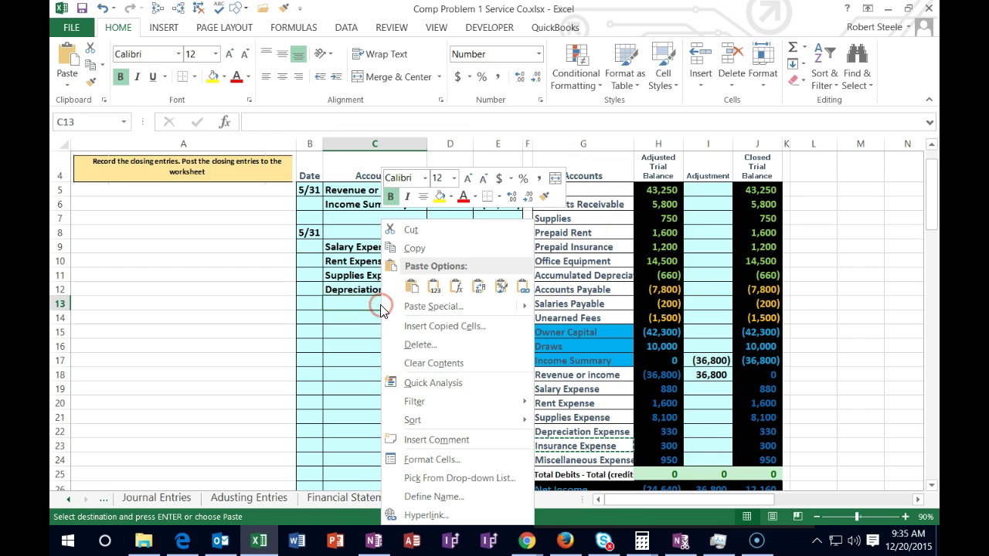
{"action": "left_click", "coordinate": [433, 286]}
- Enter -300 as the Insurance Expense credit in cell E13
{"action": "left_click", "coordinate": [507, 303]}
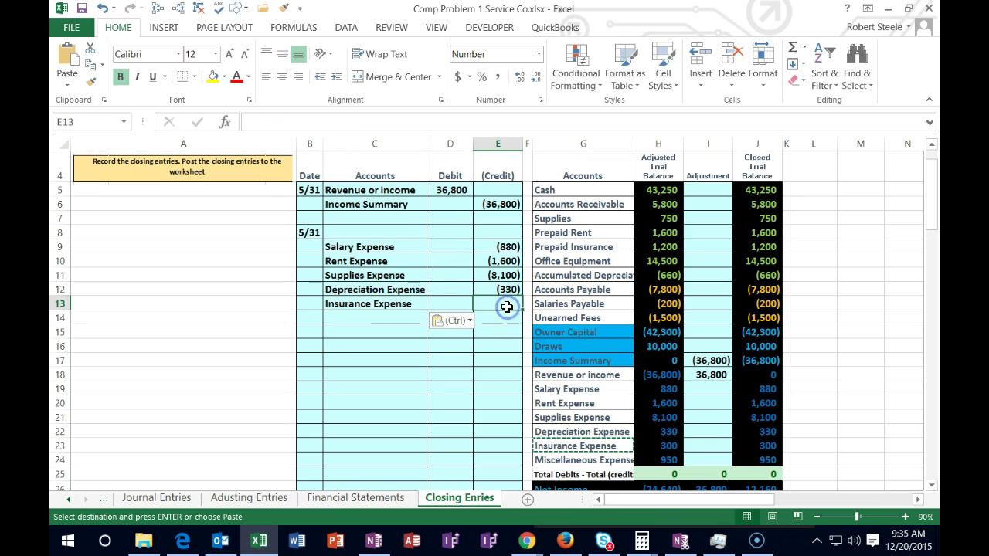
{"action": "type", "text": "-"}
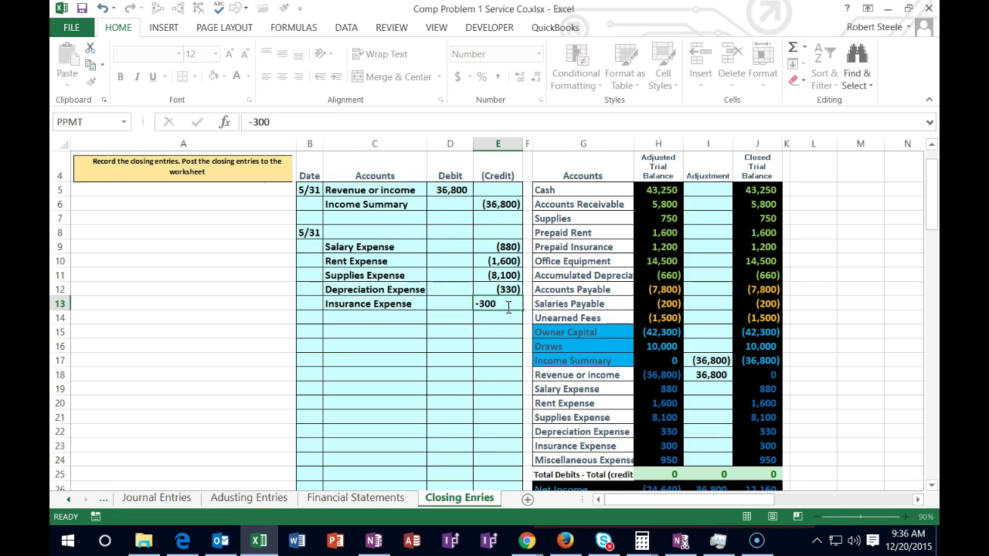
{"action": "type", "text": "300"}
{"action": "key", "text": "Return"}
- Copy the Miscellaneous Expense account name from the trial balance into cell C14, below Insurance Expense, as values only
{"action": "left_click_drag", "start_coordinate": [568, 460], "coordinate": [647, 461]}
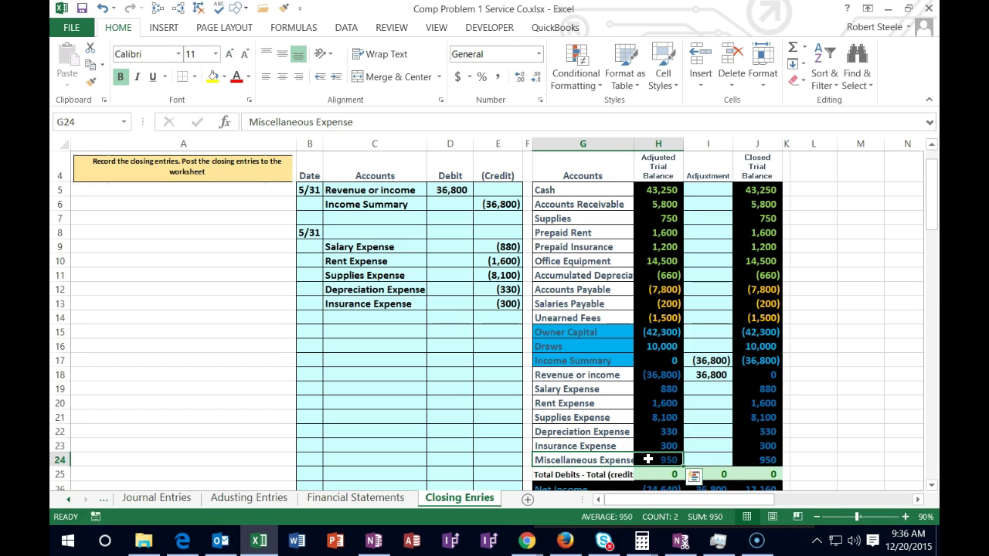
{"action": "left_click", "coordinate": [607, 461]}
{"action": "right_click", "coordinate": [606, 462]}
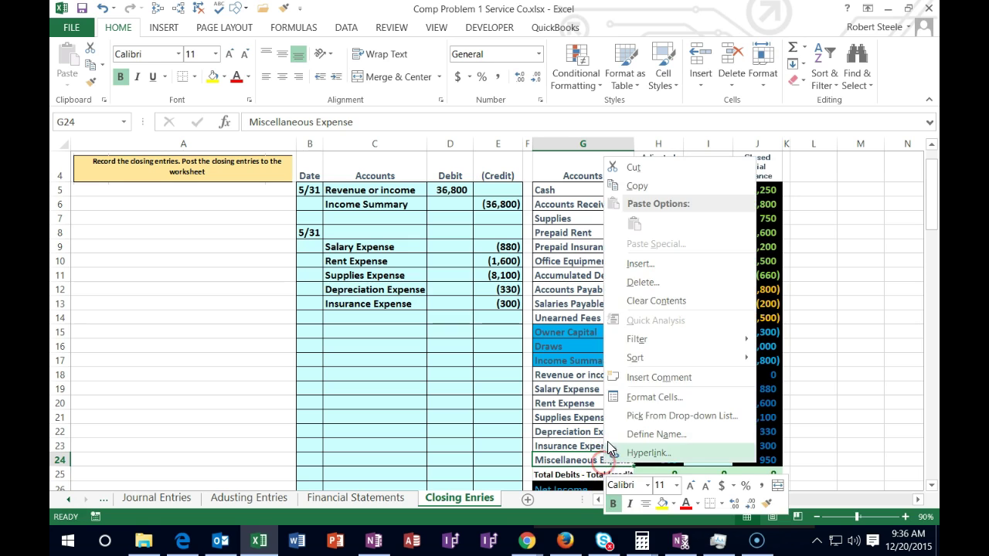
{"action": "left_click", "coordinate": [635, 186]}
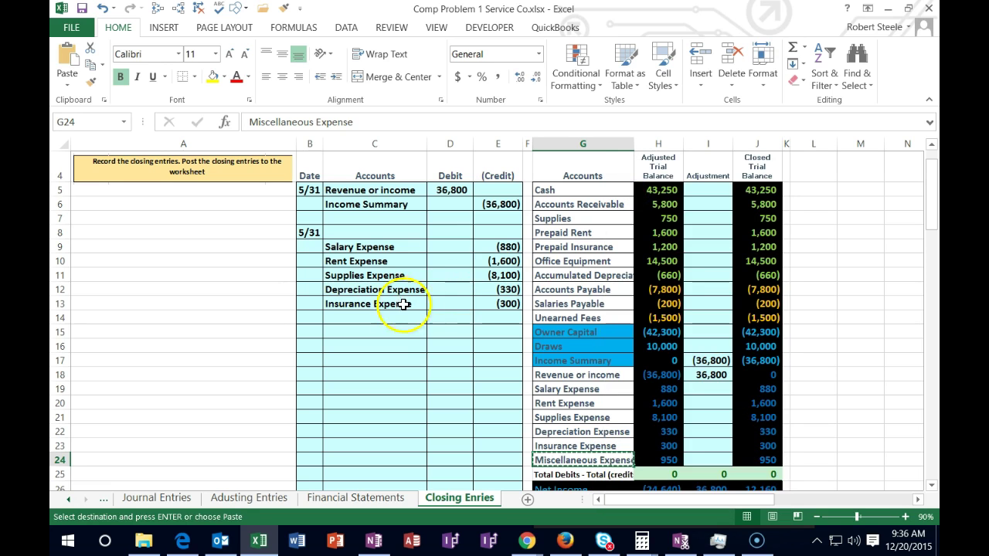
{"action": "right_click", "coordinate": [378, 314]}
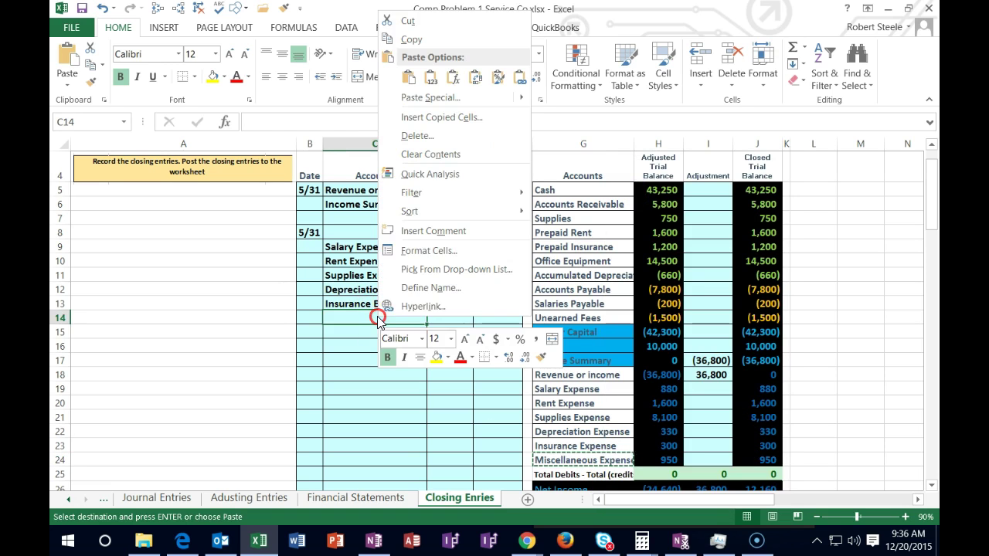
{"action": "left_click", "coordinate": [433, 85]}
- Enter -950 as the Miscellaneous Expense credit in cell E14
{"action": "left_click", "coordinate": [513, 318]}
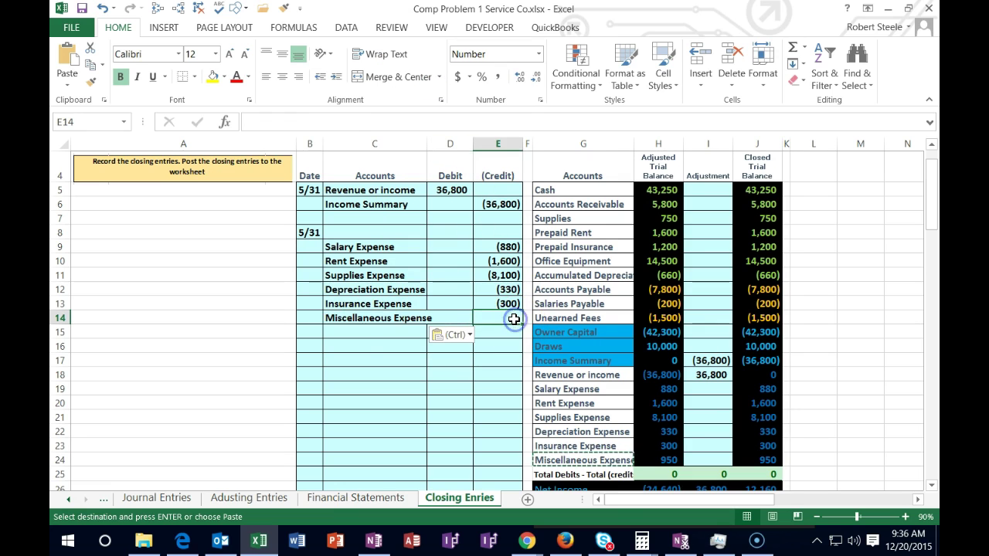
{"action": "type", "text": "-950"}
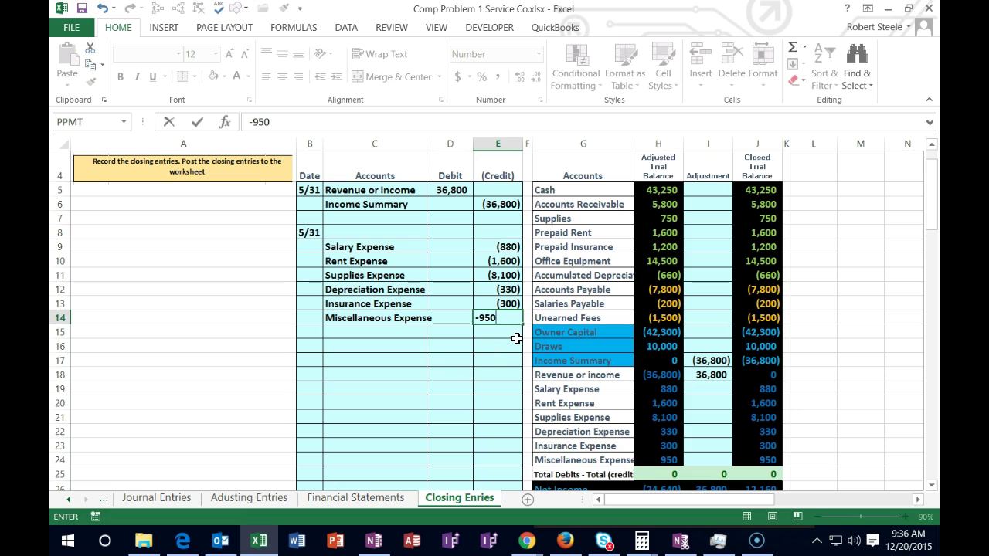
{"action": "key", "text": "Return"}
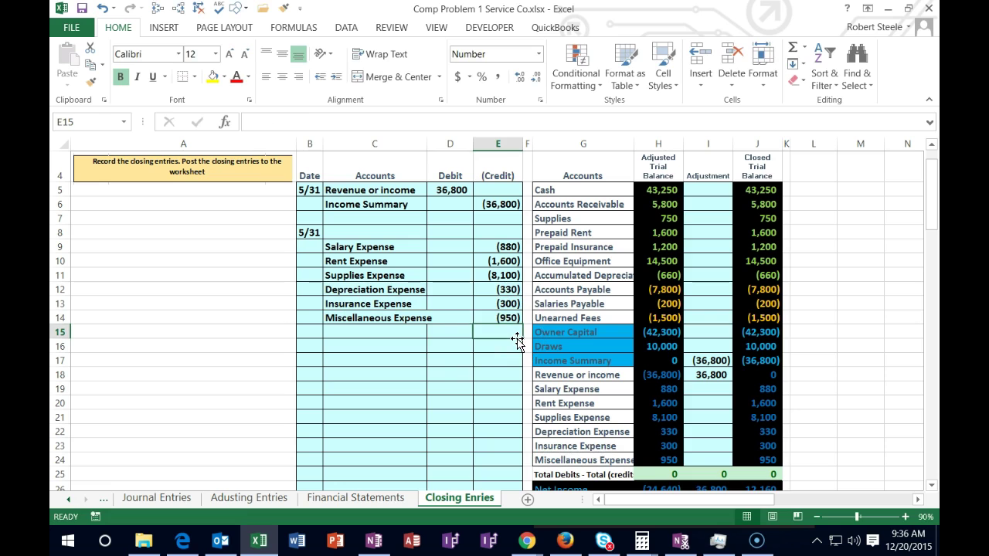
- Copy the Income Summary account name from the trial balance into cell C8, above Salary Expense, as values only
{"action": "left_click_drag", "start_coordinate": [506, 248], "coordinate": [503, 312]}
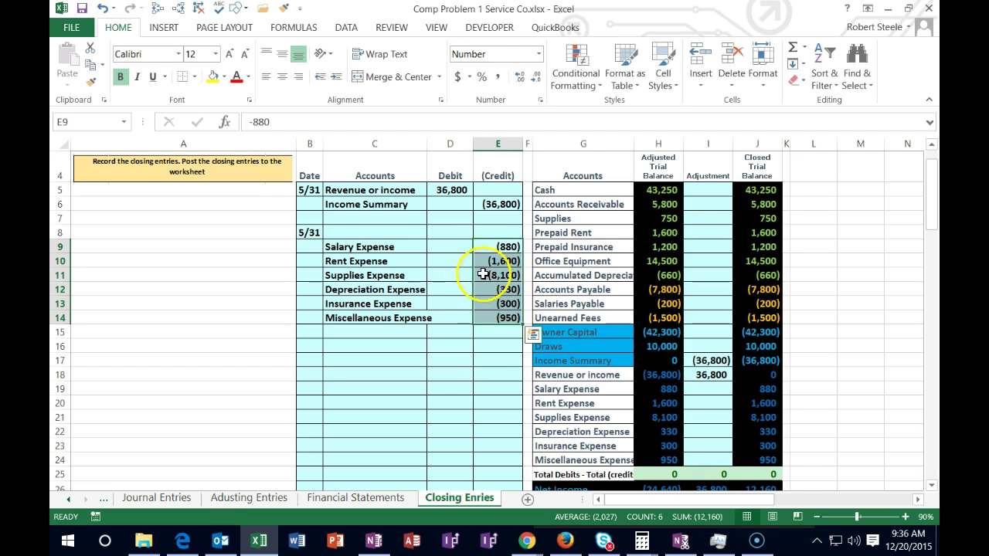
{"action": "left_click", "coordinate": [446, 234]}
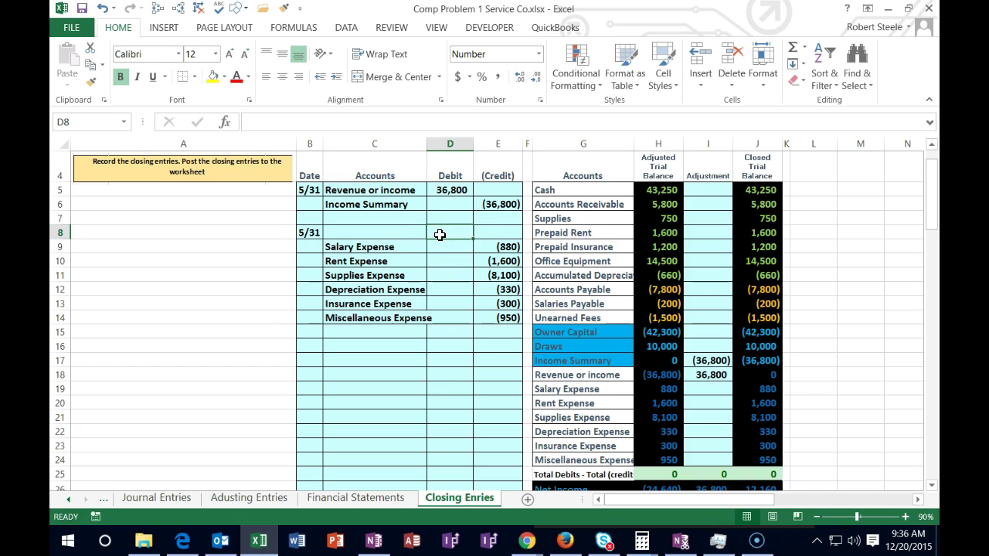
{"action": "left_click", "coordinate": [569, 355]}
{"action": "left_click", "coordinate": [611, 362]}
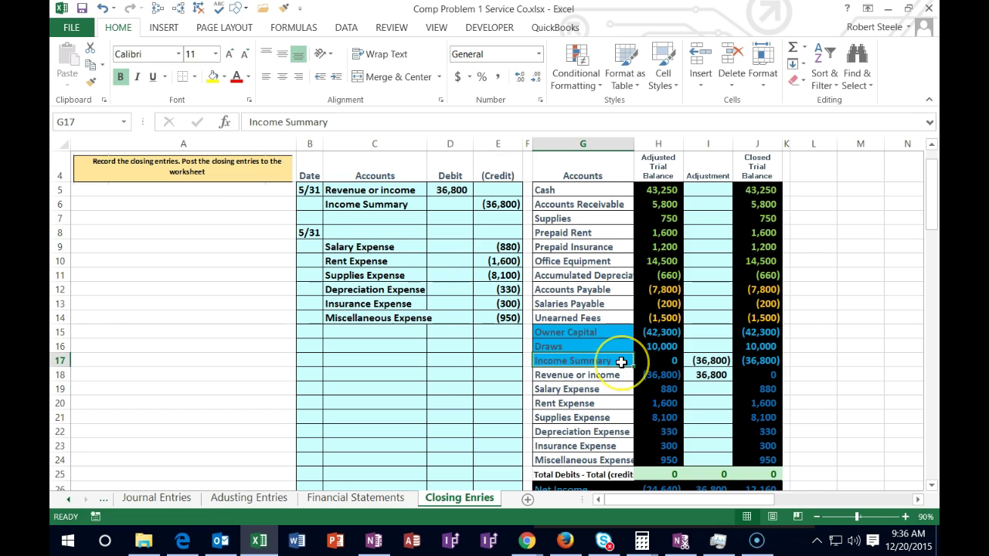
{"action": "right_click", "coordinate": [621, 361]}
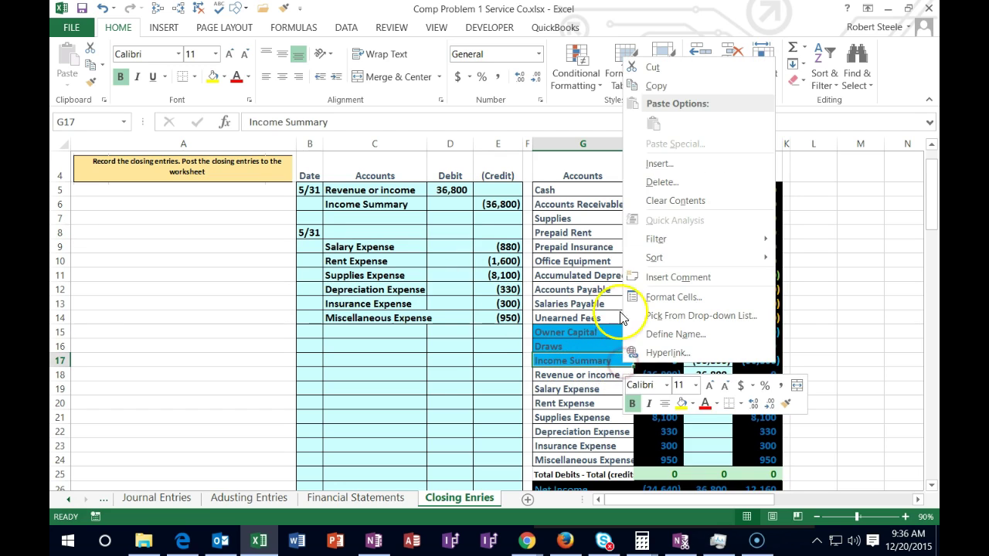
{"action": "left_click", "coordinate": [654, 85]}
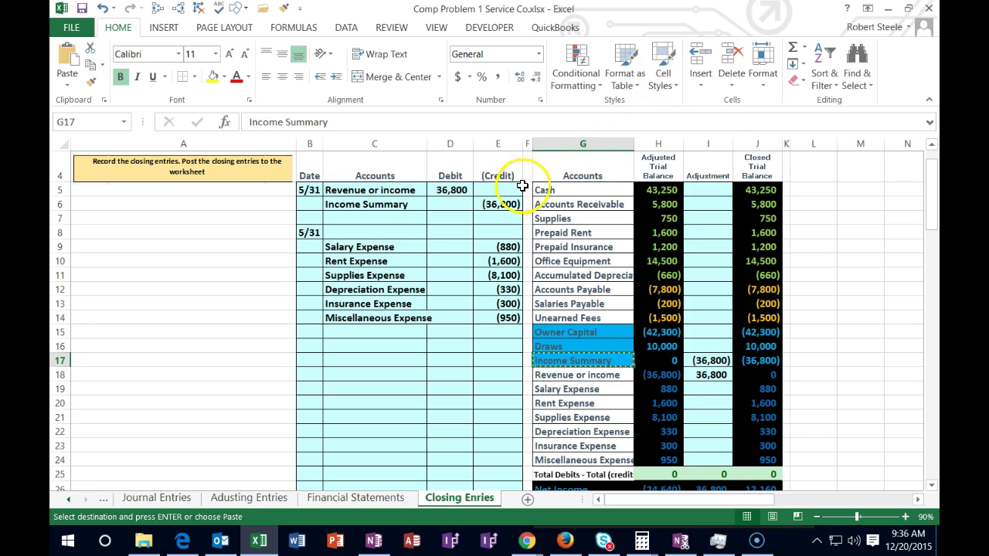
{"action": "left_click", "coordinate": [391, 232]}
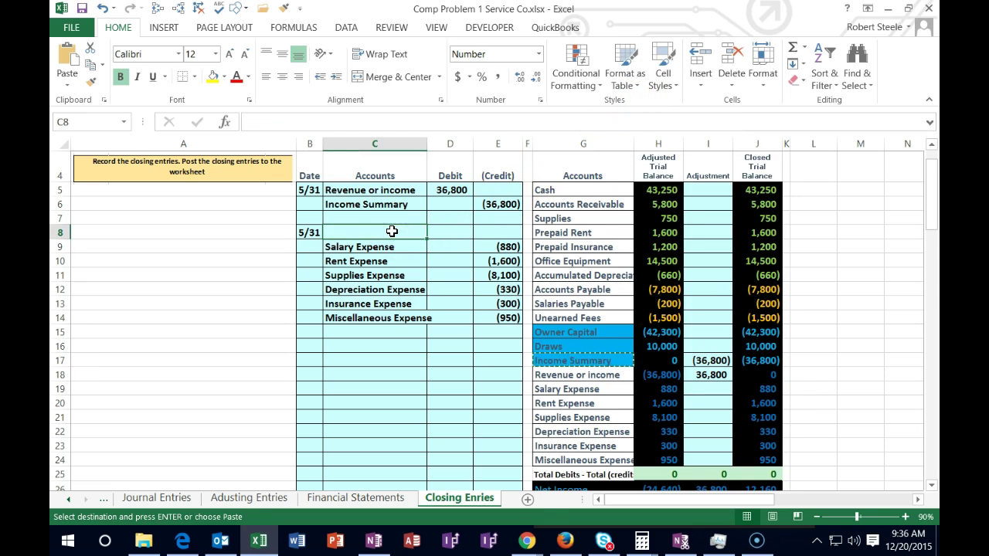
{"action": "right_click", "coordinate": [392, 232]}
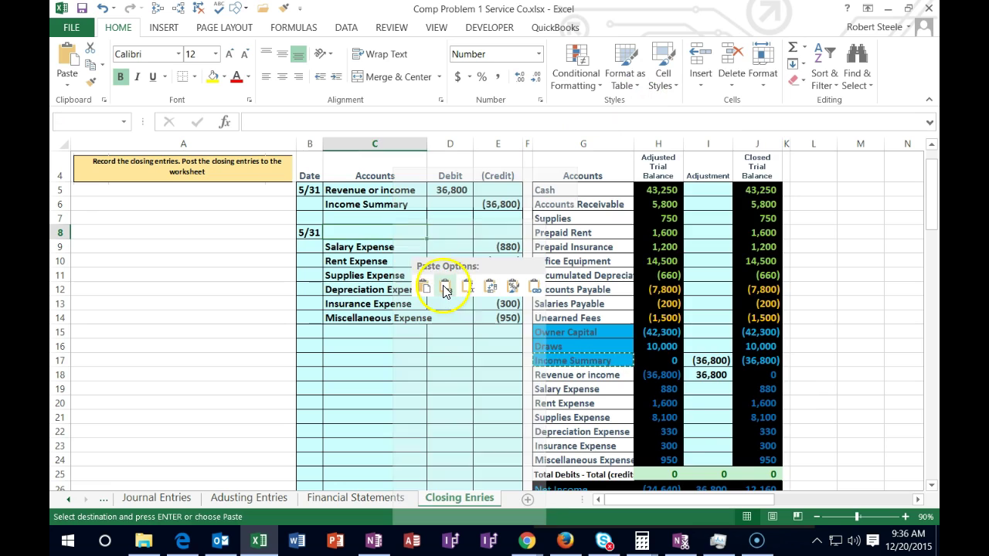
{"action": "left_click", "coordinate": [445, 289]}
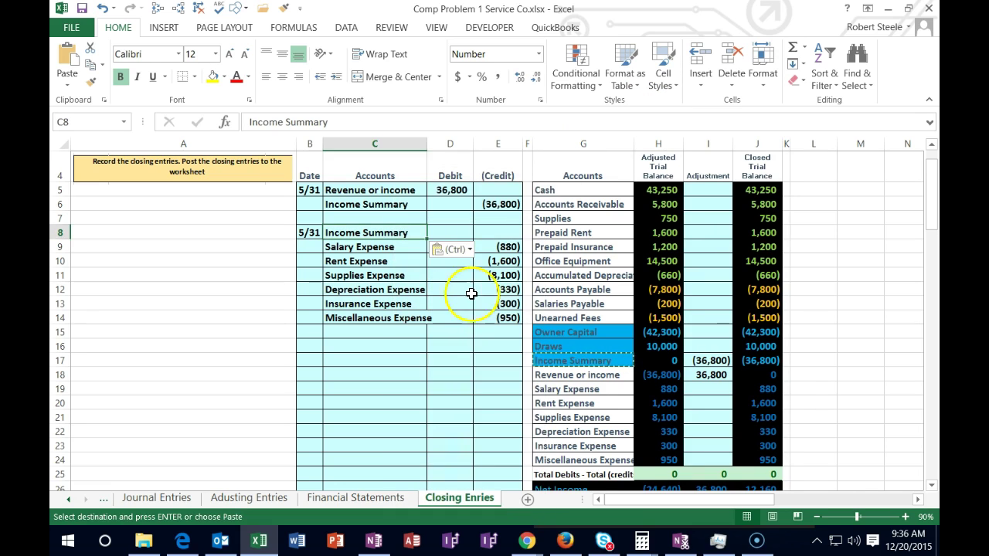
- Check the total of the expense credits in E9:E14, then add 880 + 1600 + 8100 + 330 + 300 + 950 in Calculator
{"action": "left_click_drag", "start_coordinate": [509, 247], "coordinate": [498, 312]}
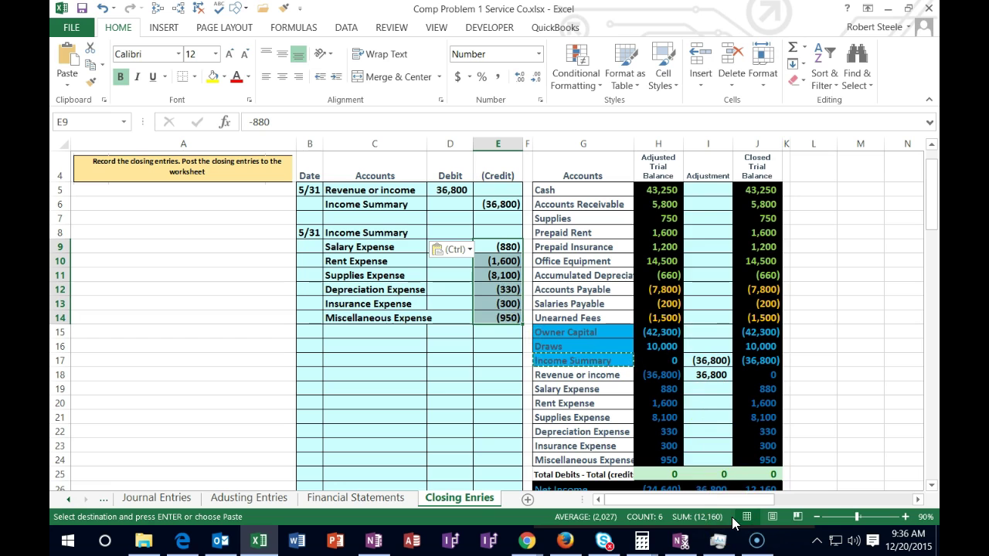
{"action": "left_click", "coordinate": [641, 540]}
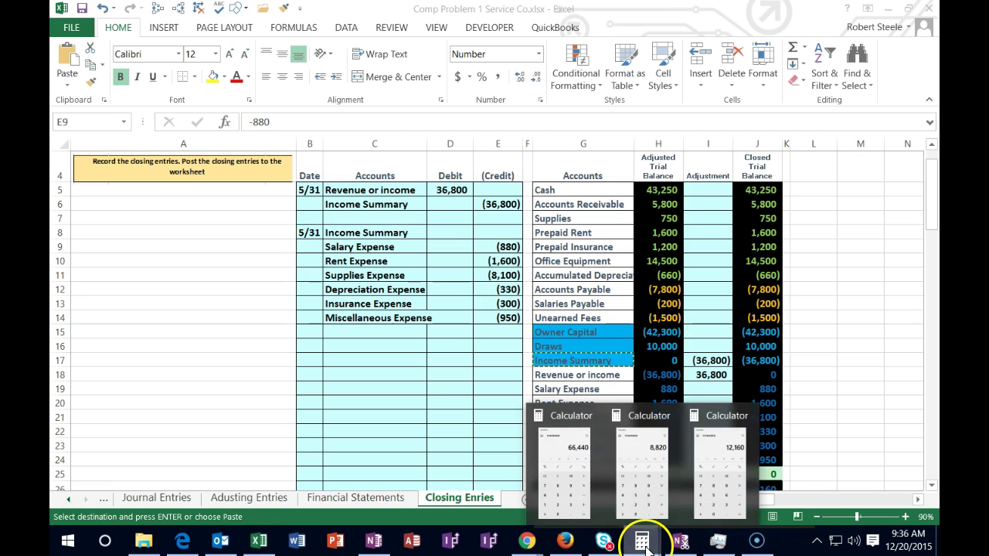
{"action": "left_click", "coordinate": [594, 490]}
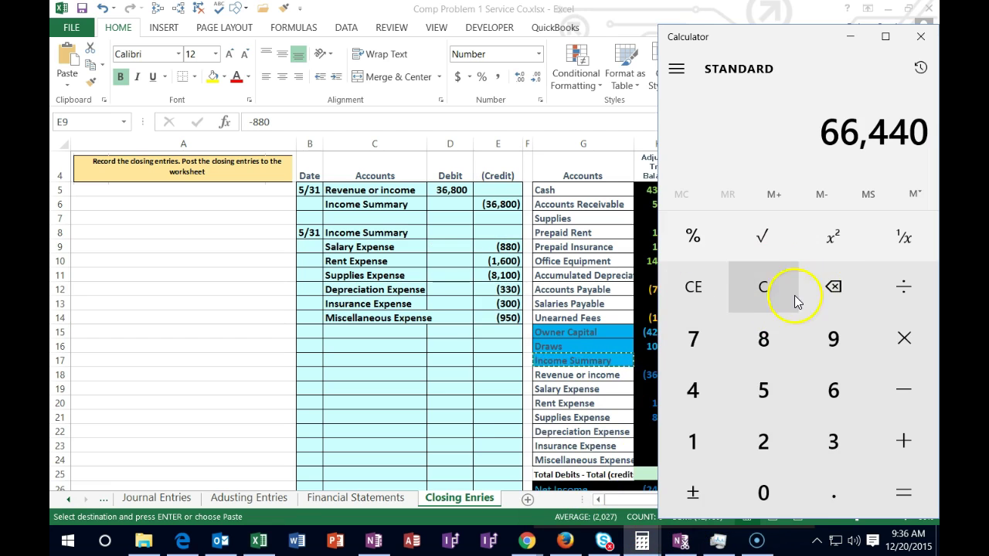
{"action": "left_click", "coordinate": [763, 287]}
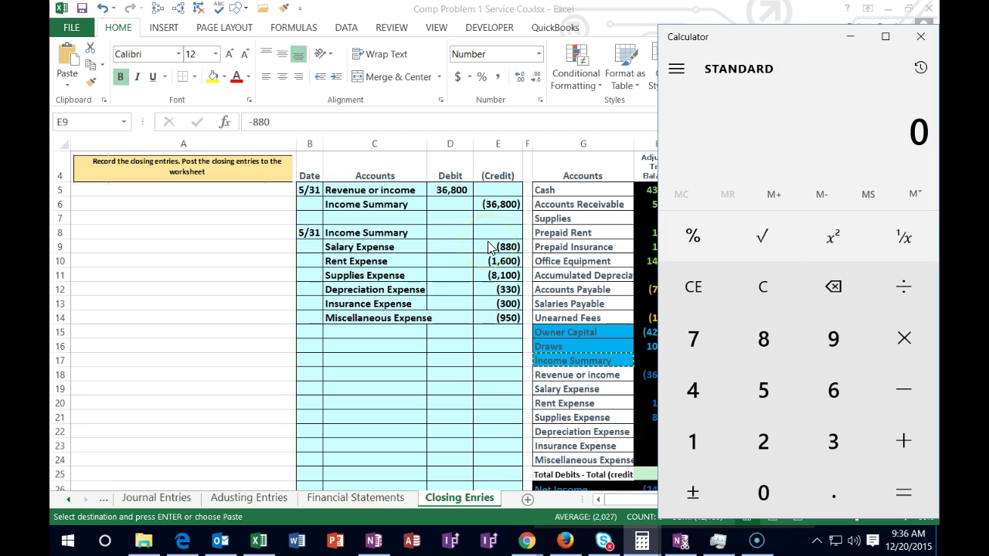
{"action": "type", "text": "880+1600"}
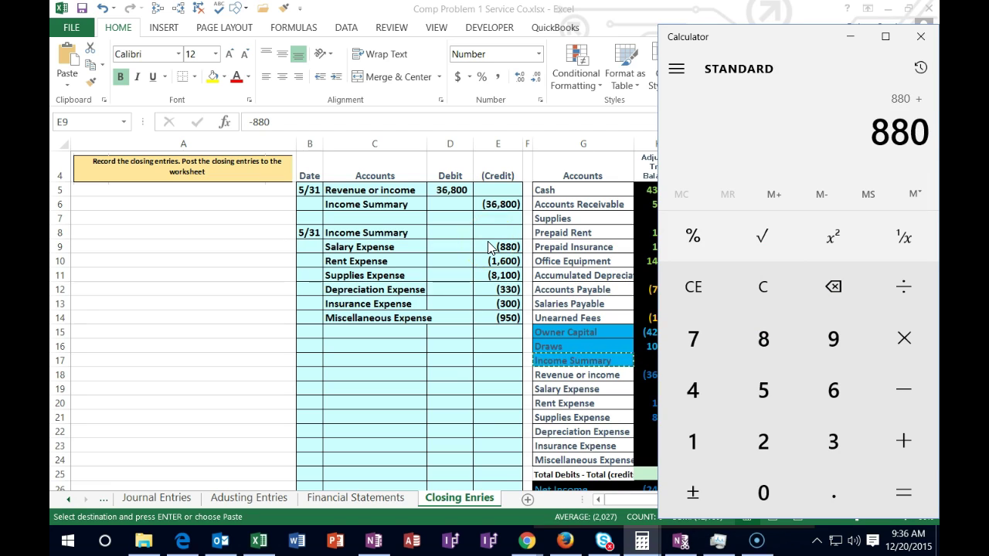
{"action": "type", "text": "+8100"}
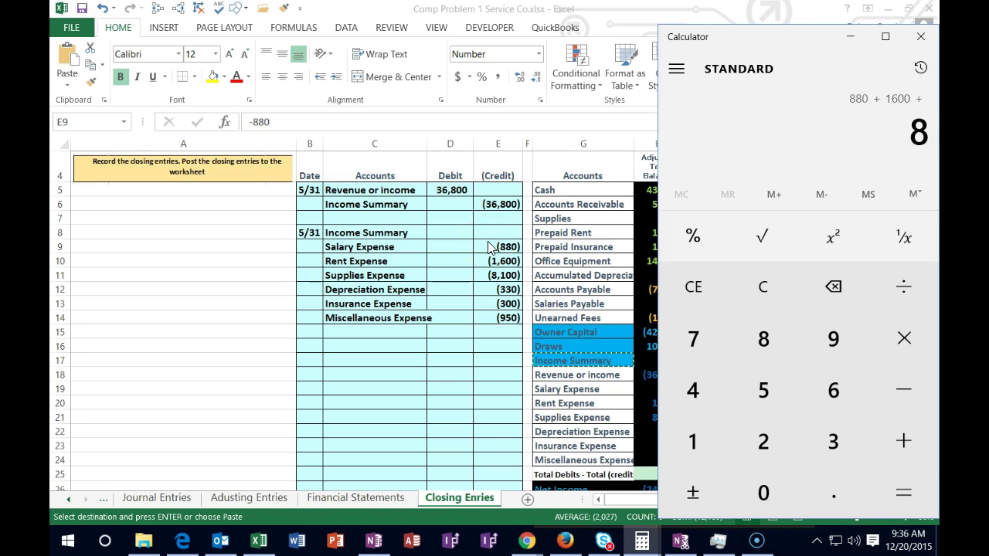
{"action": "type", "text": "+330+300+"}
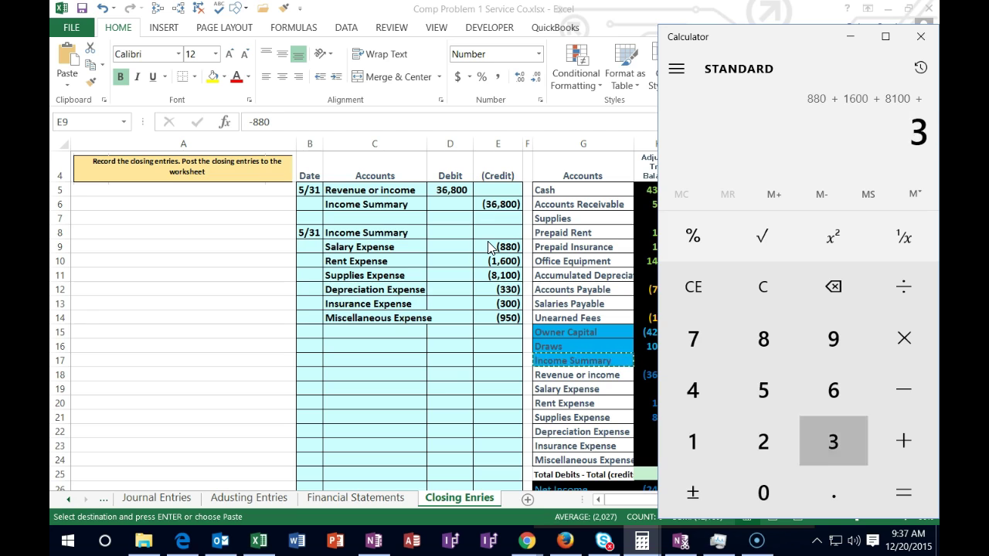
{"action": "type", "text": "950="}
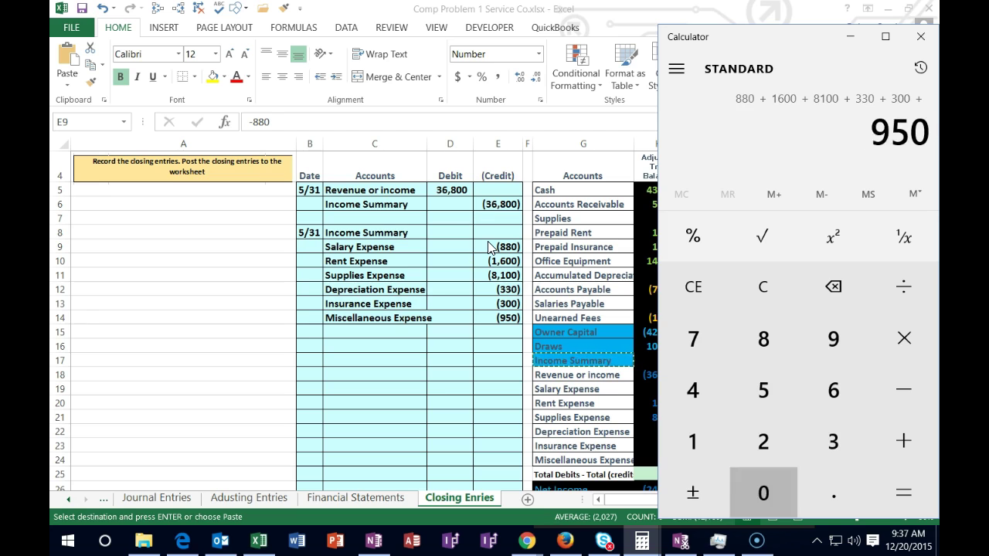
- Back in the Excel workbook, enter a SUM formula over D9:E14 as the Income Summary debit in cell D8
{"action": "left_click", "coordinate": [449, 232]}
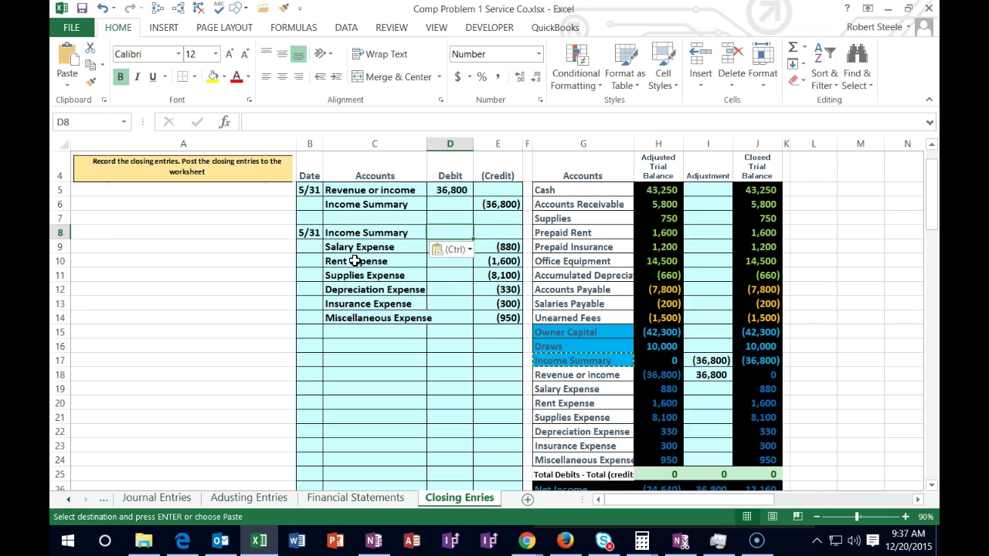
{"action": "type", "text": "=sum("}
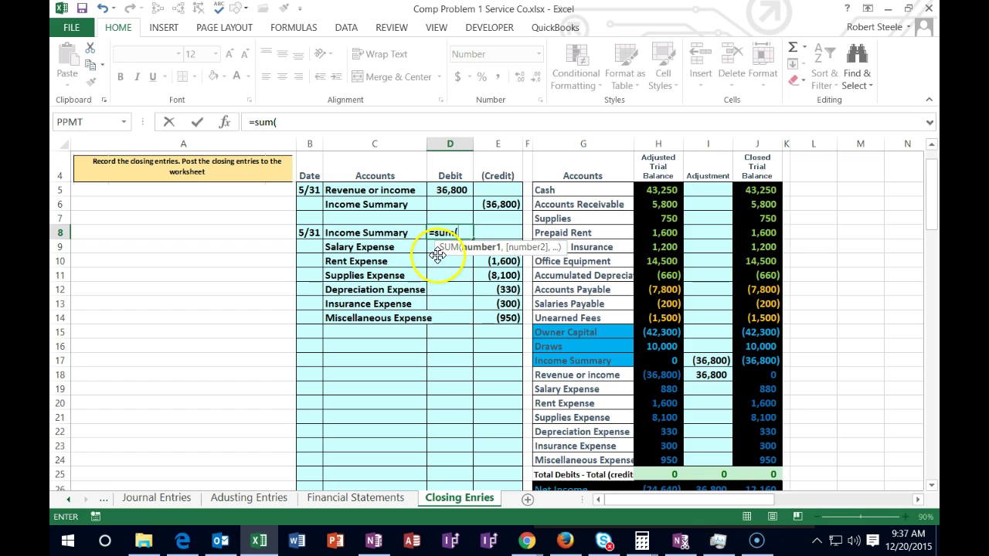
{"action": "left_click", "coordinate": [502, 318]}
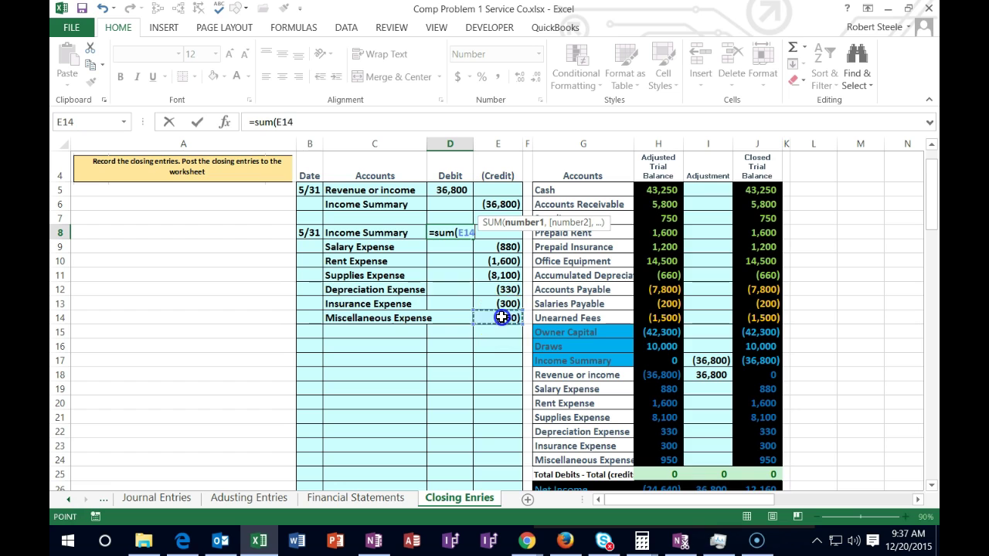
{"action": "left_click_drag", "start_coordinate": [496, 317], "coordinate": [459, 252]}
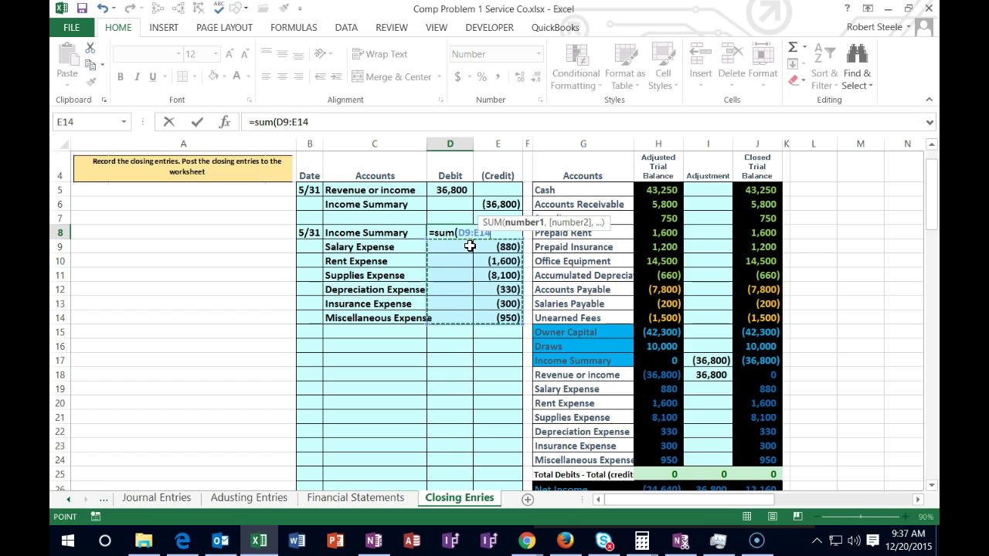
{"action": "key", "text": "Return"}
- Negate the Income Summary debit formula in cell D8 so that it reads =-SUM(D9:E14)
{"action": "left_click", "coordinate": [450, 233]}
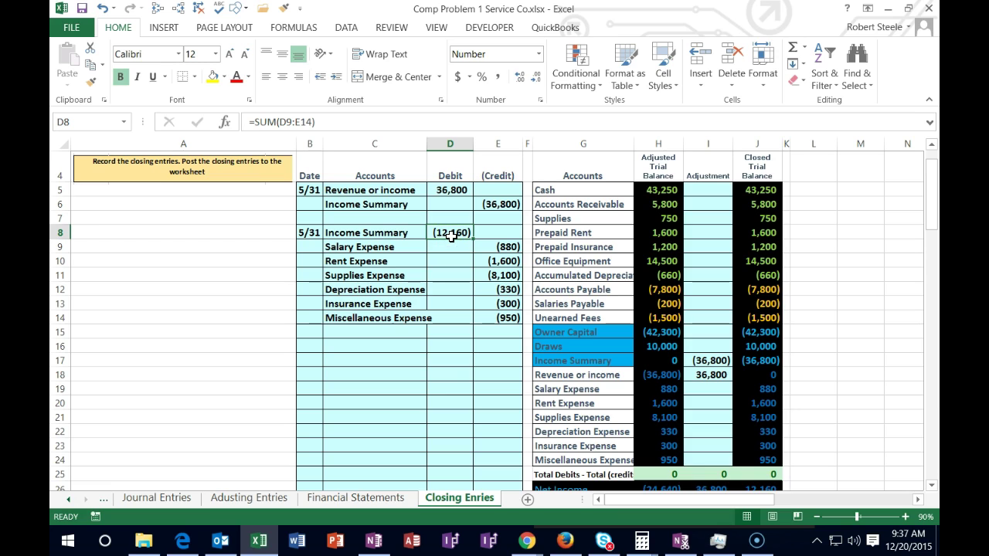
{"action": "left_click", "coordinate": [256, 121]}
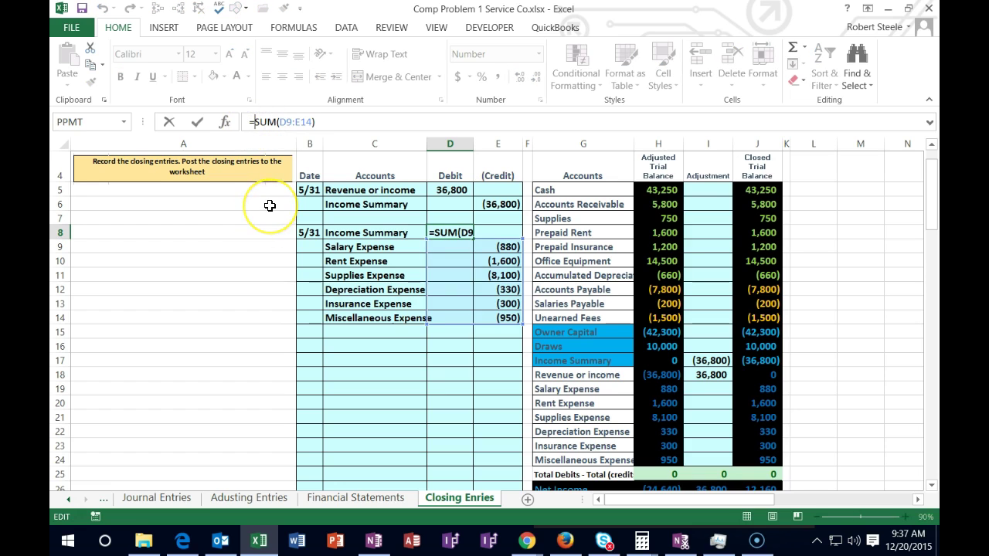
{"action": "type", "text": "-"}
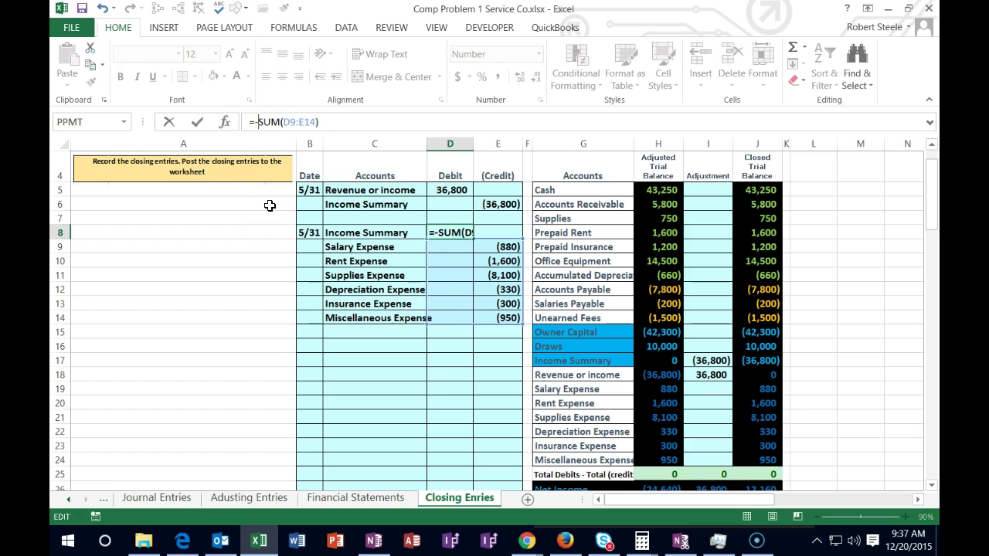
{"action": "key", "text": "Return"}
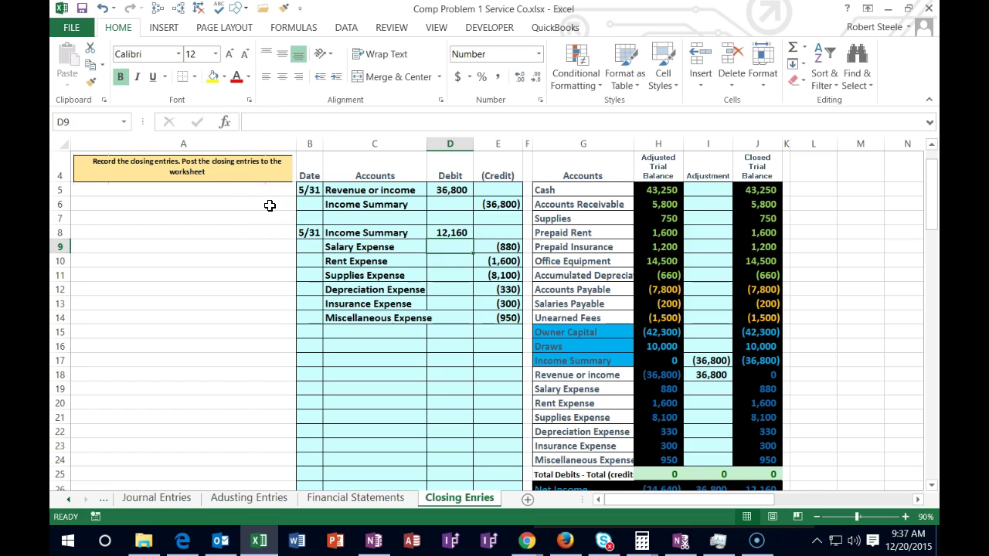
- Clear cell D8, re-enter the Income Summary debit as -SUM(D9:E14), and check the sum of D8:E14
{"action": "left_click", "coordinate": [434, 232]}
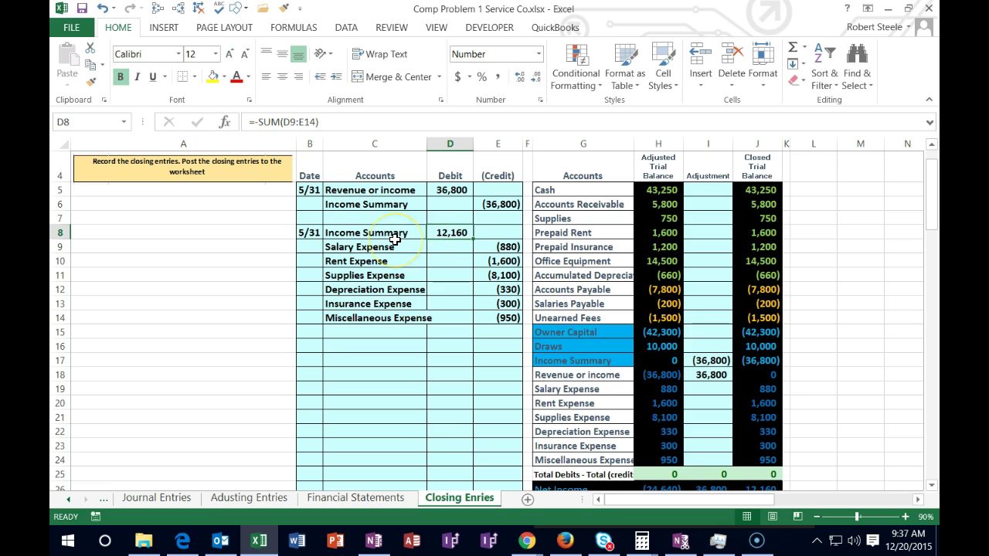
{"action": "key", "text": "Delete"}
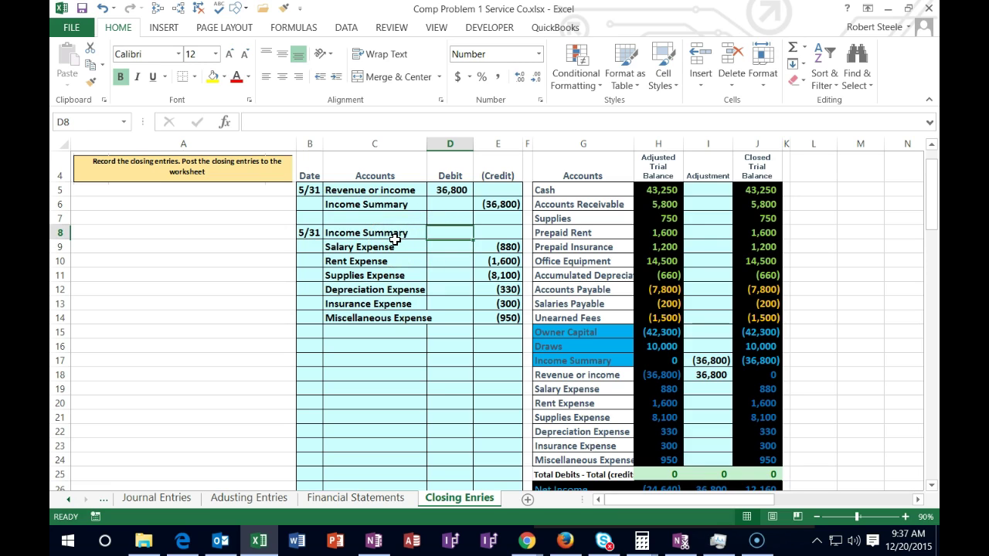
{"action": "type", "text": "-"}
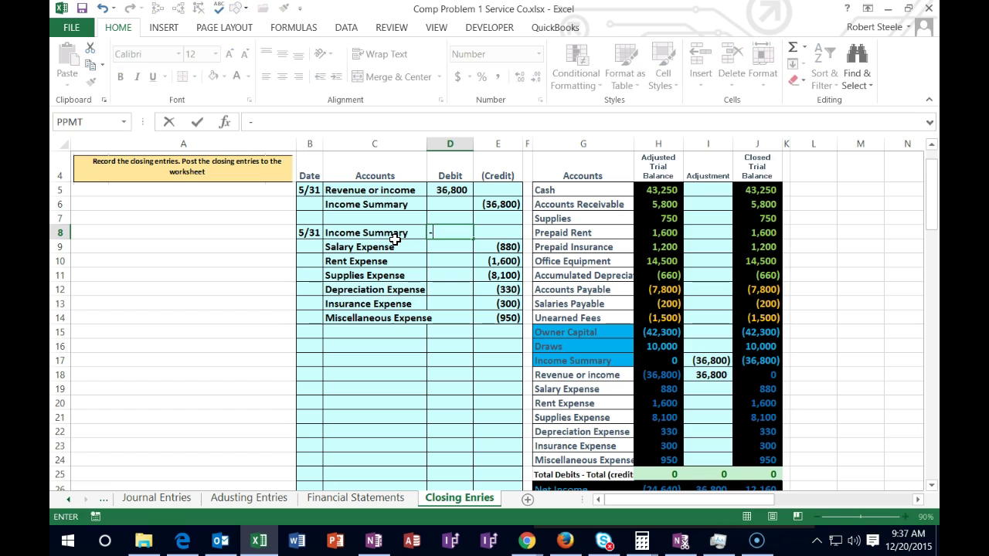
{"action": "type", "text": "sum"}
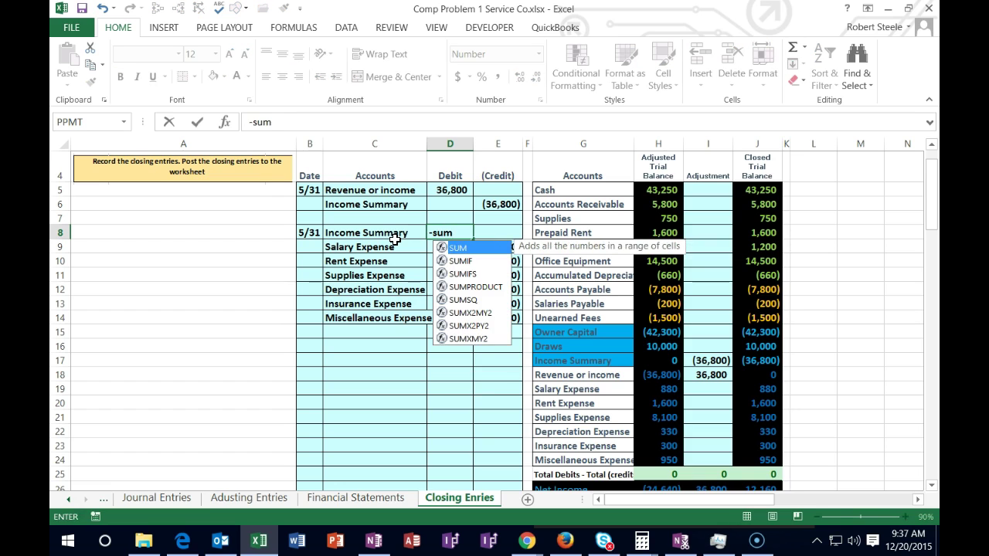
{"action": "type", "text": "("}
{"action": "left_click_drag", "start_coordinate": [452, 318], "coordinate": [491, 253]}
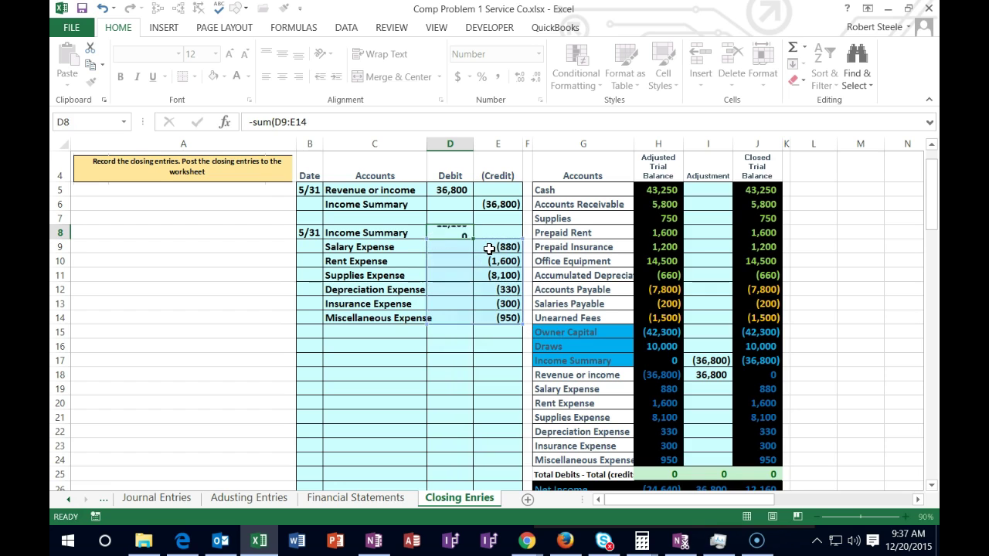
{"action": "key", "text": "Return"}
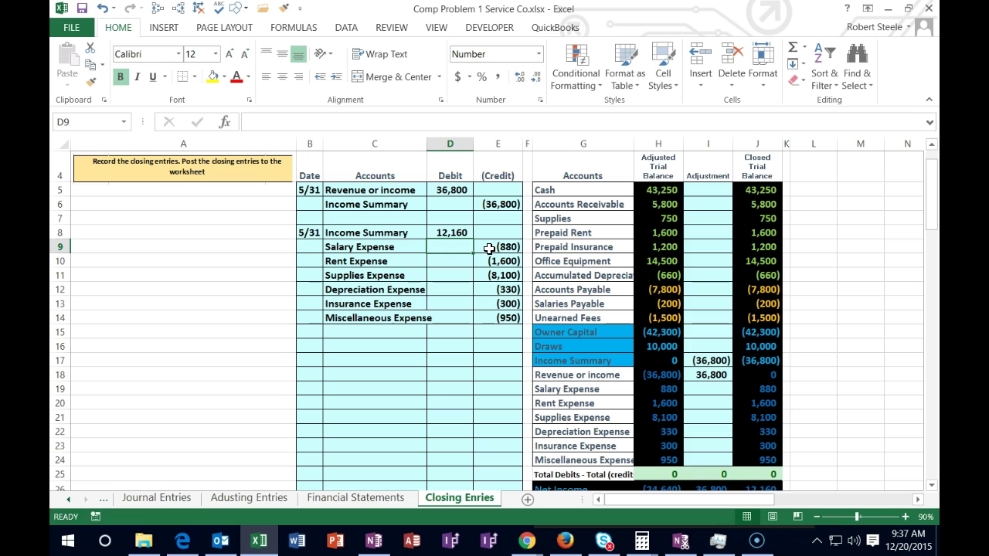
{"action": "left_click", "coordinate": [459, 233]}
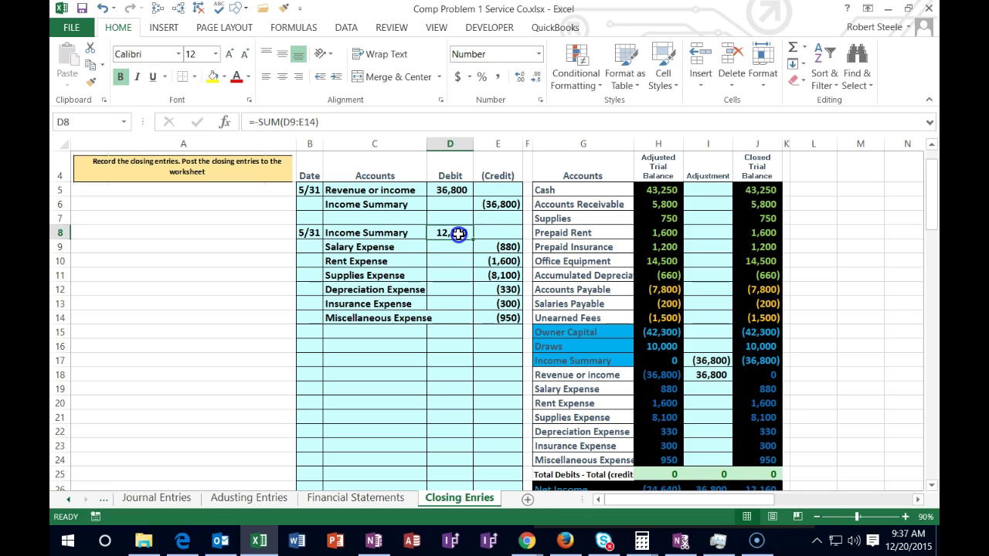
{"action": "left_click_drag", "start_coordinate": [459, 234], "coordinate": [503, 313]}
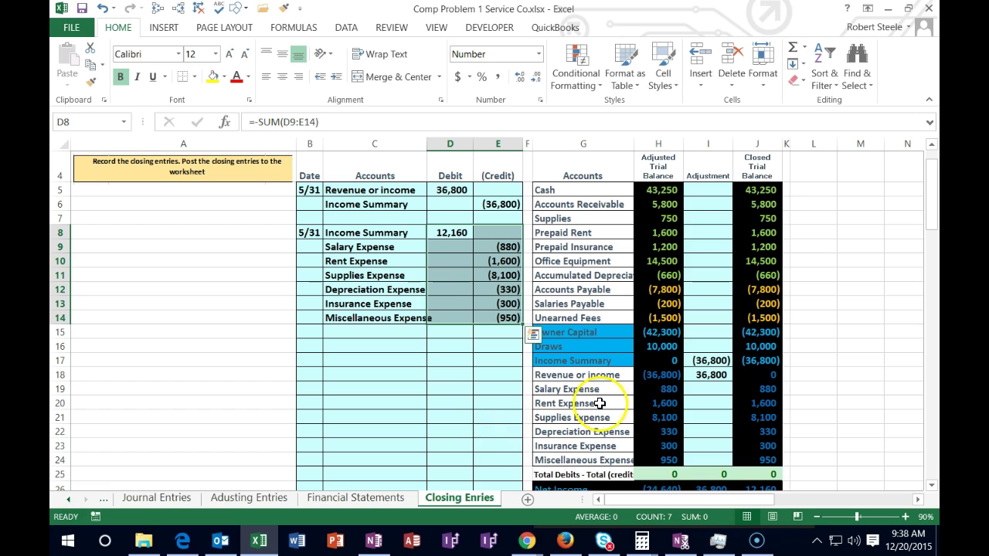
- Extend the Income Summary adjustment formula in cell I17 to =E6+D8 to post the second closing entry's debit
{"action": "left_click", "coordinate": [708, 359]}
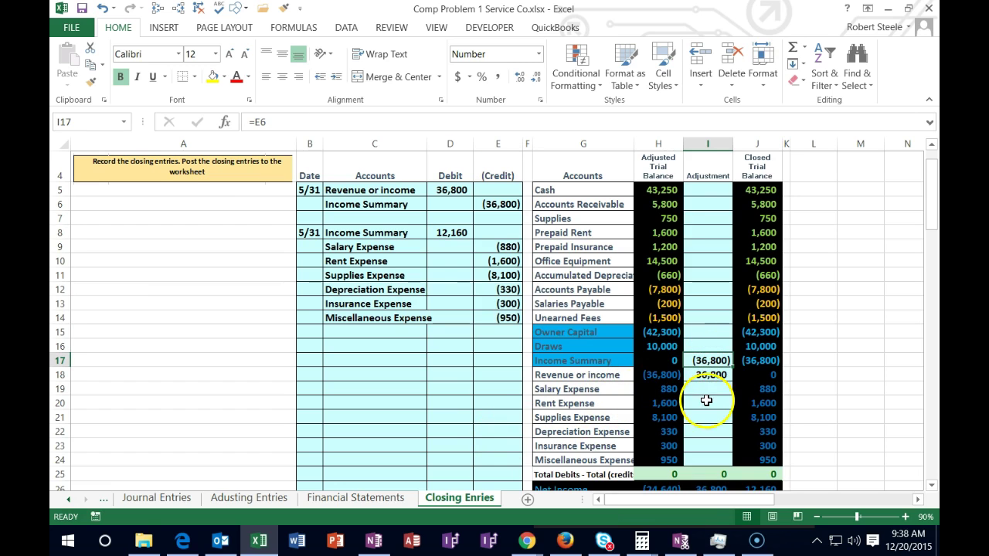
{"action": "double_click", "coordinate": [711, 360]}
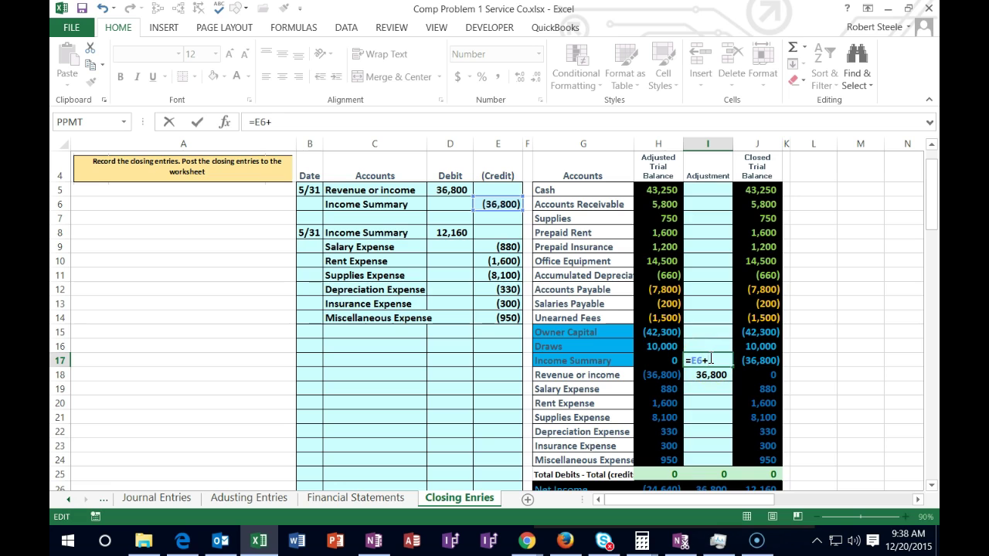
{"action": "left_click", "coordinate": [453, 234]}
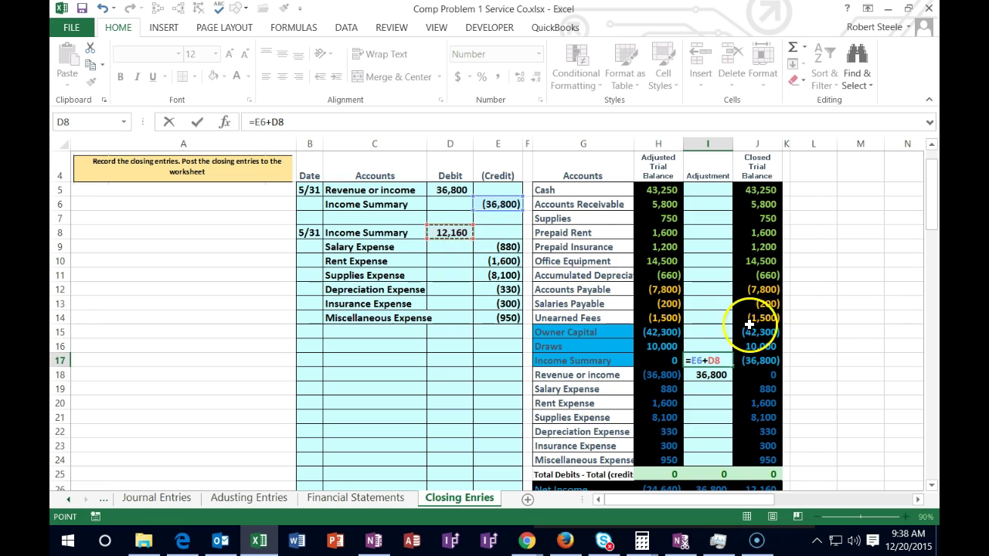
{"action": "key", "text": "Return"}
{"action": "key", "text": "Up"}
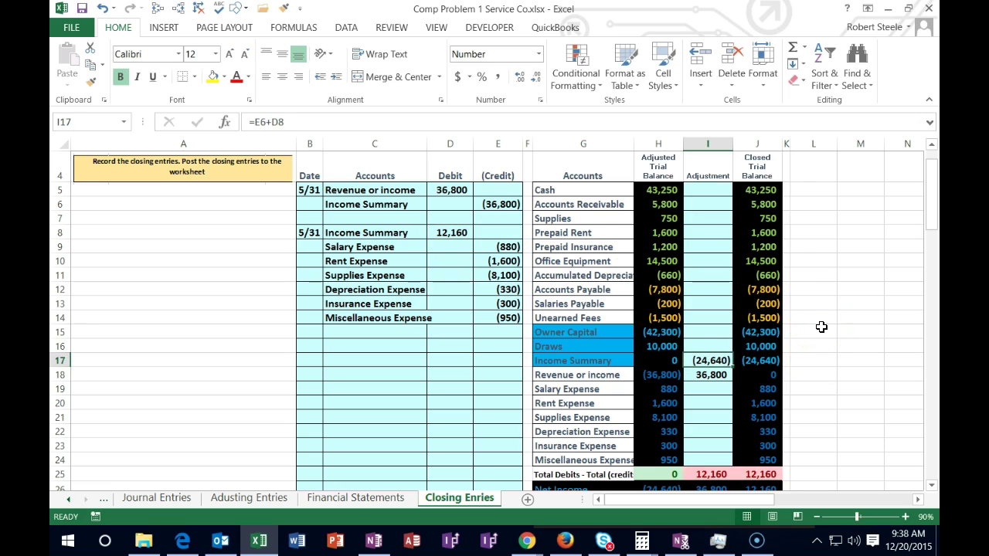
- Trace the precedents of the Income Summary adjustment in I17, remove the arrows, and locate the formula auditing tools
{"action": "left_click", "coordinate": [157, 8]}
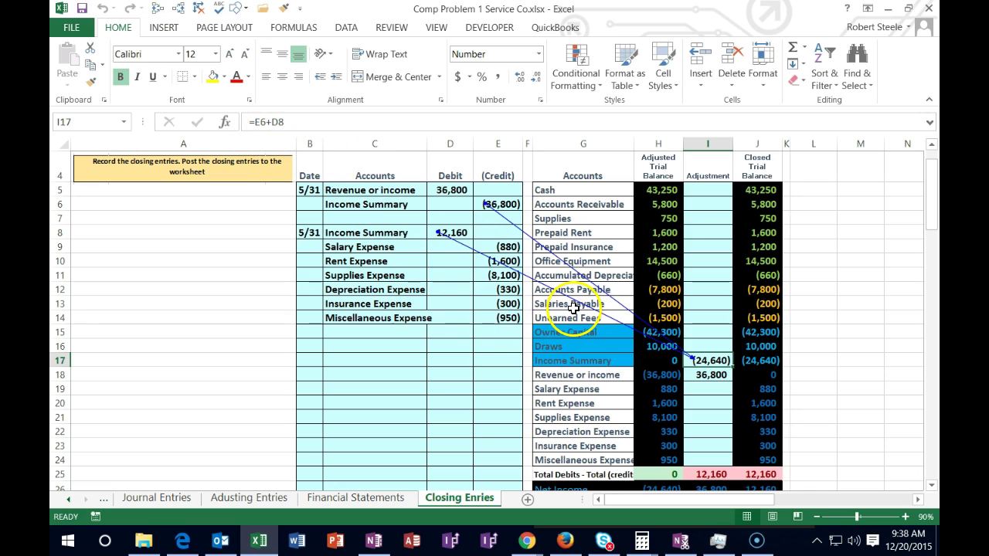
{"action": "left_click", "coordinate": [199, 7]}
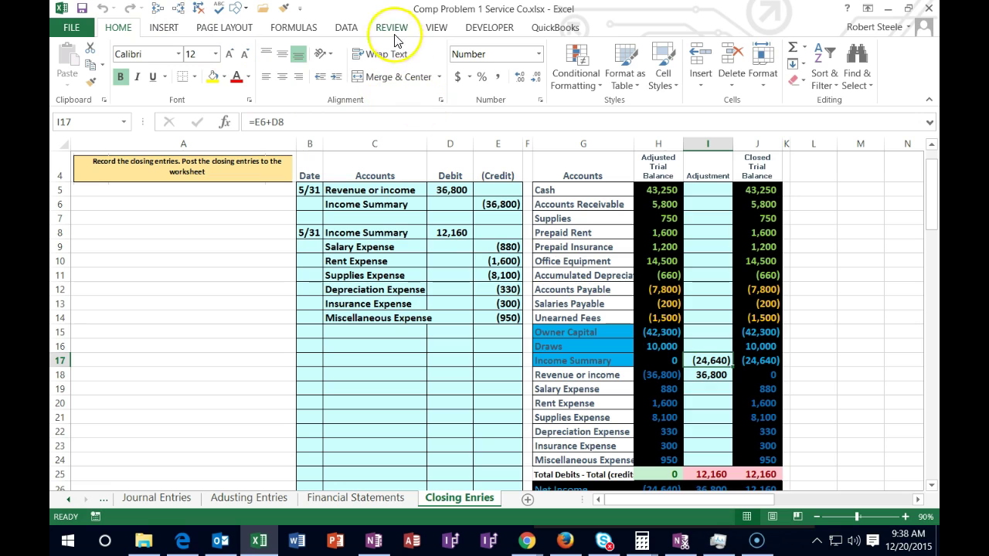
{"action": "left_click", "coordinate": [346, 27]}
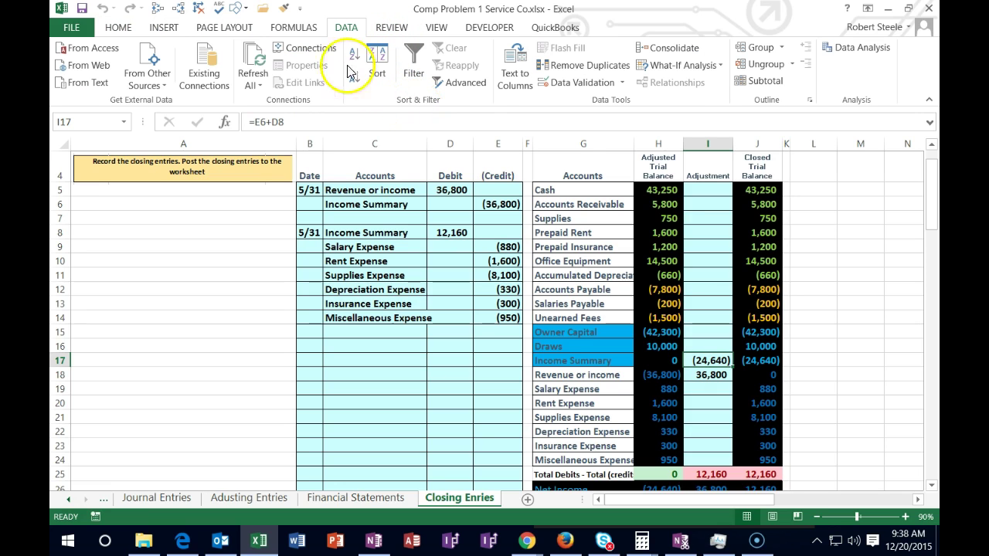
{"action": "left_click", "coordinate": [294, 27]}
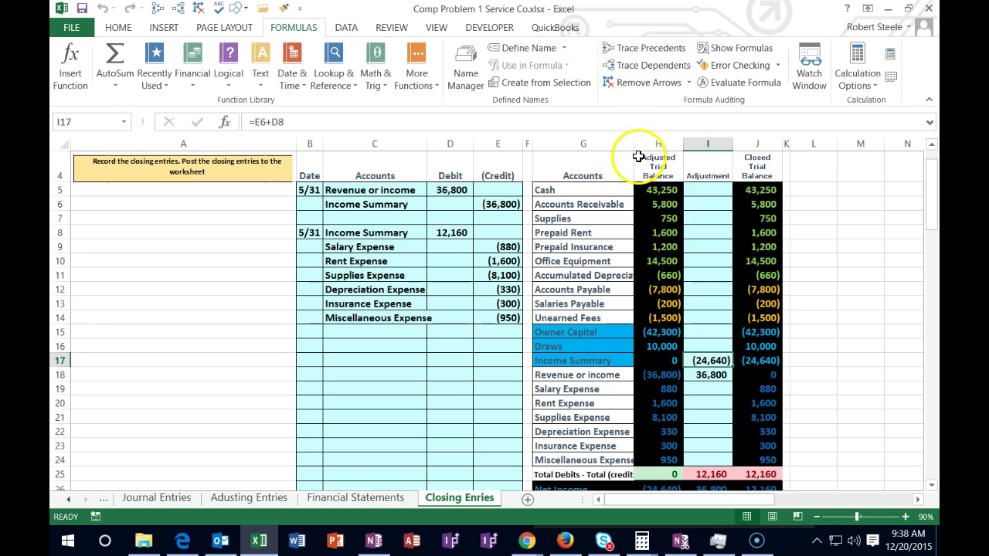
- Post the Salary Expense and Rent Expense credits to the adjustment column with =E9 in I19 and =E10 in I20
{"action": "left_click", "coordinate": [704, 390]}
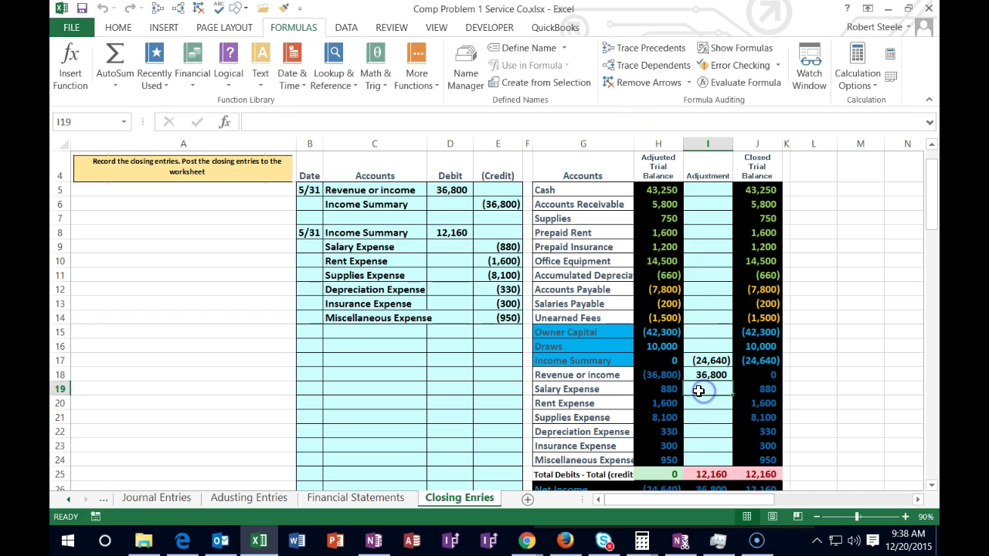
{"action": "type", "text": "="}
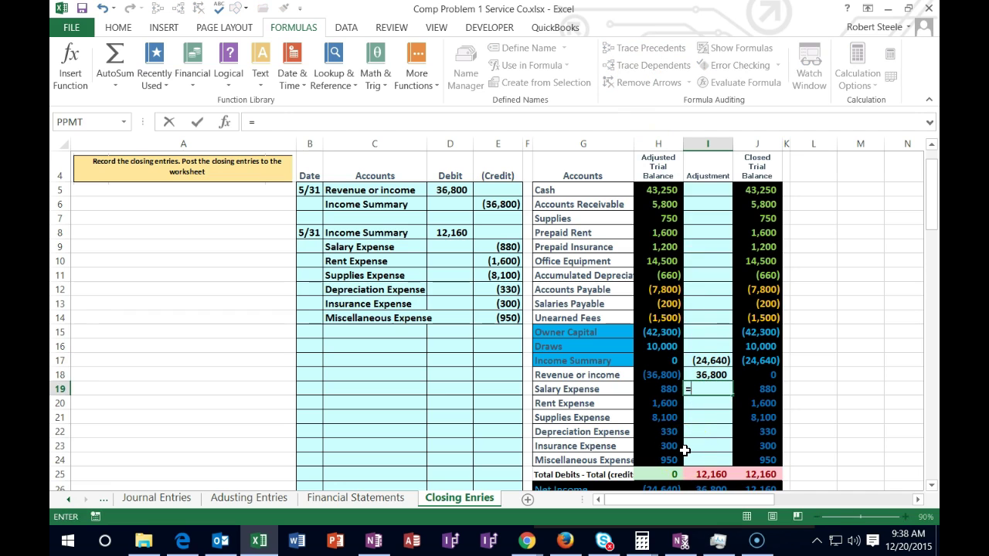
{"action": "left_click", "coordinate": [502, 248]}
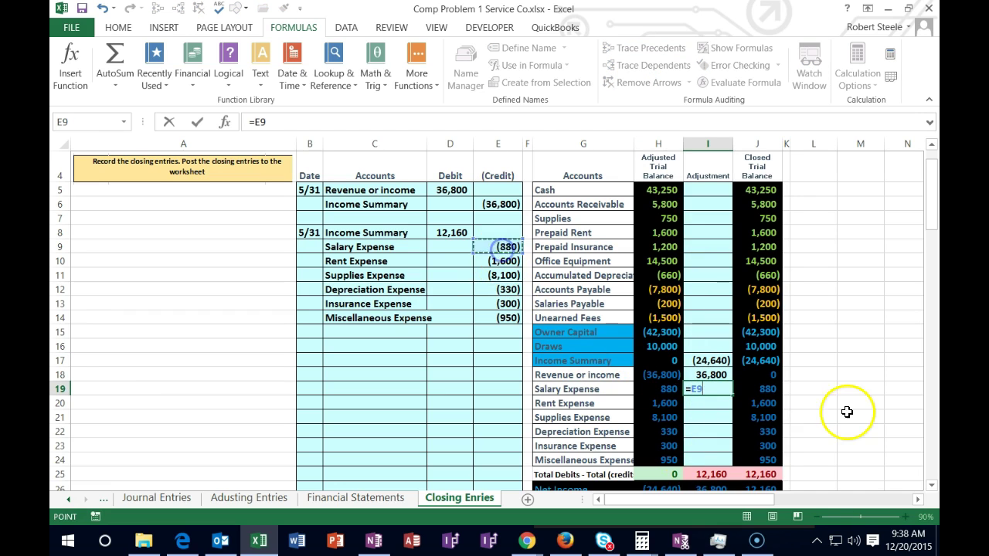
{"action": "key", "text": "Return"}
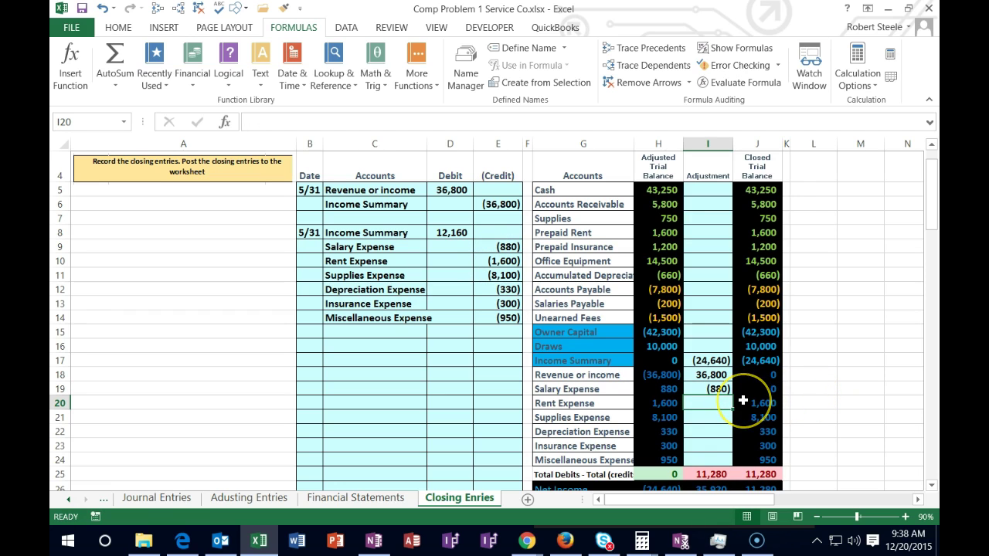
{"action": "type", "text": "="}
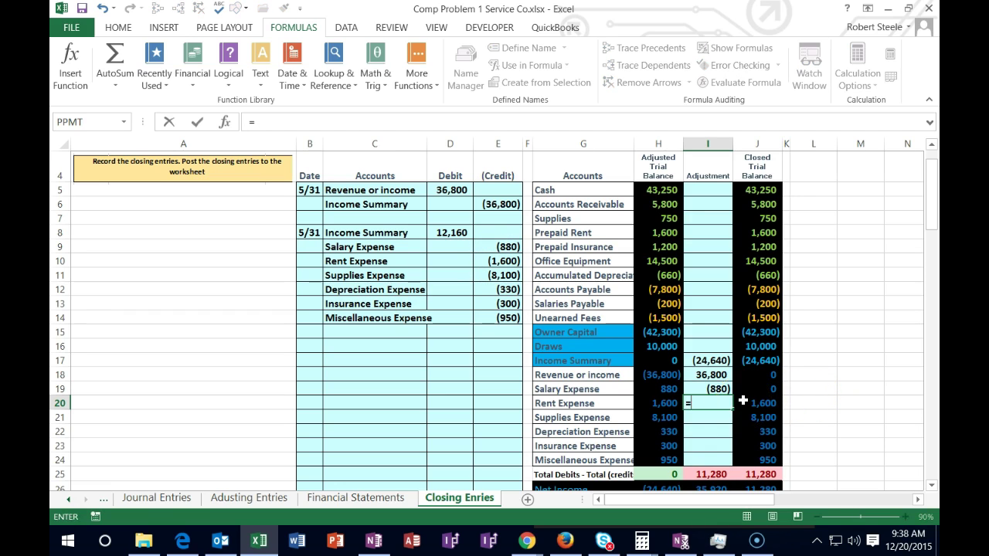
{"action": "left_click", "coordinate": [495, 263]}
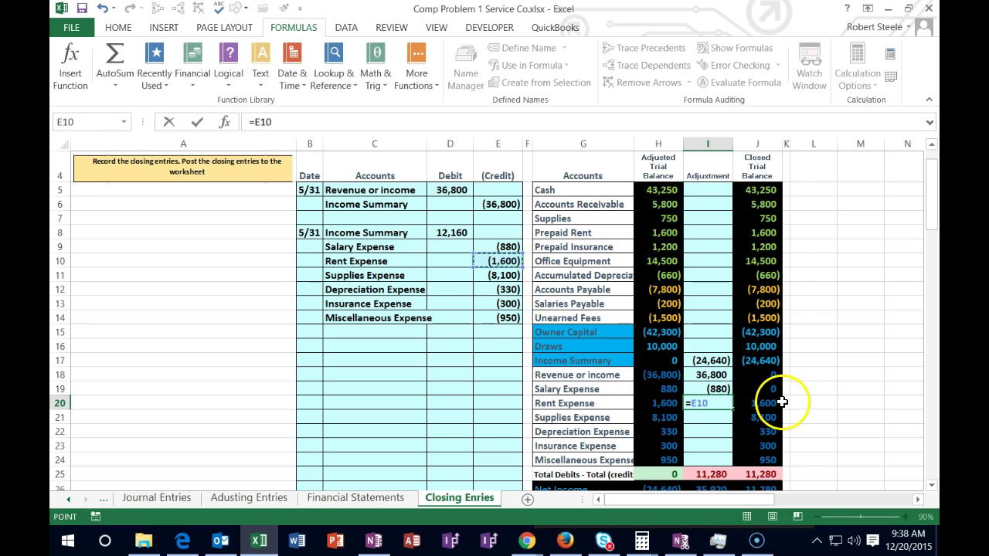
{"action": "key", "text": "Return"}
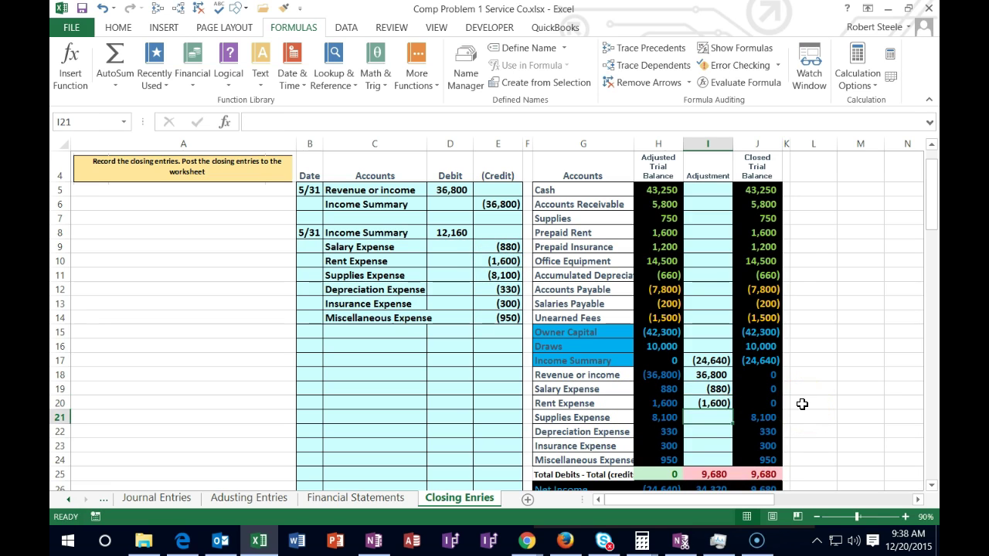
- Post the Supplies Expense and Depreciation Expense credits to the adjustment column with =E11 in I21 and =E12 in I22
{"action": "type", "text": "="}
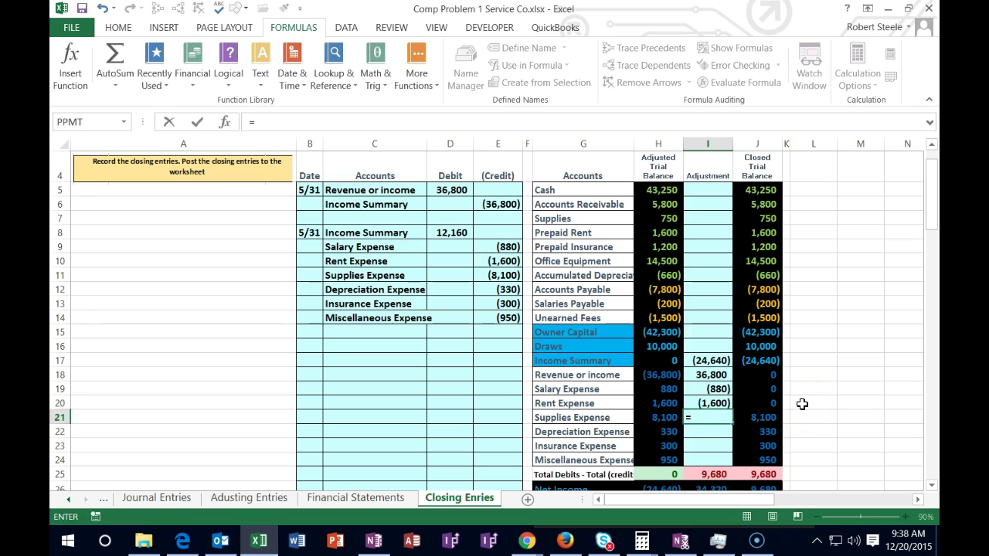
{"action": "left_click", "coordinate": [498, 275]}
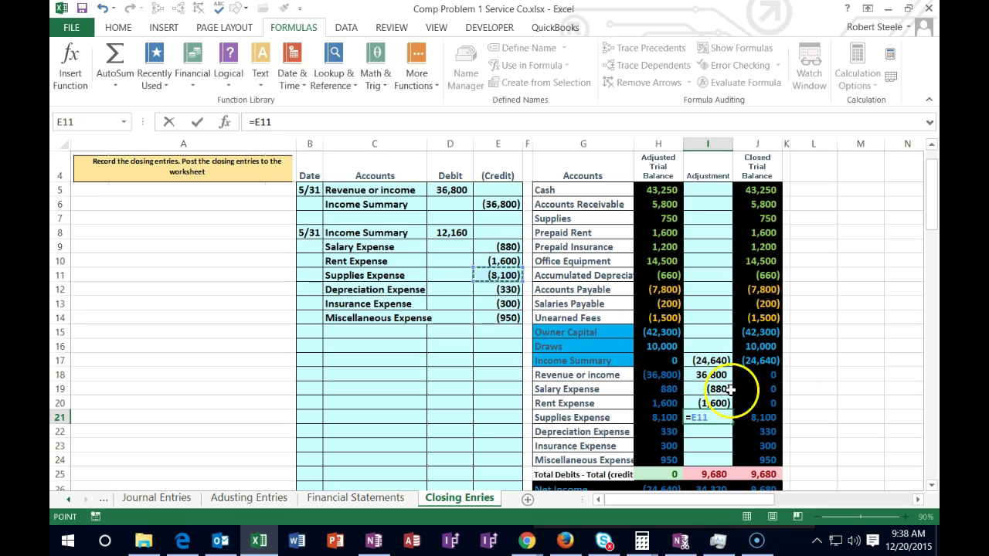
{"action": "key", "text": "Return"}
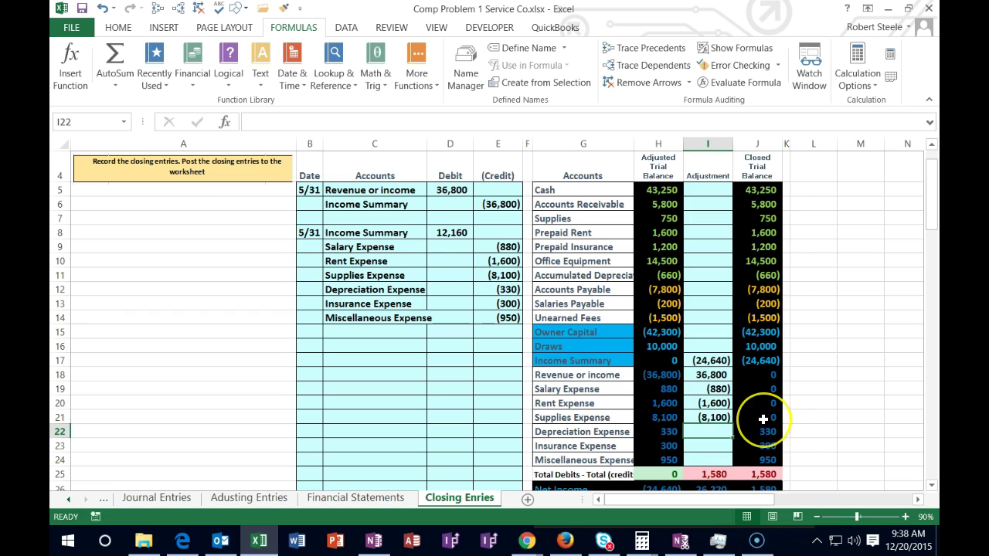
{"action": "type", "text": "="}
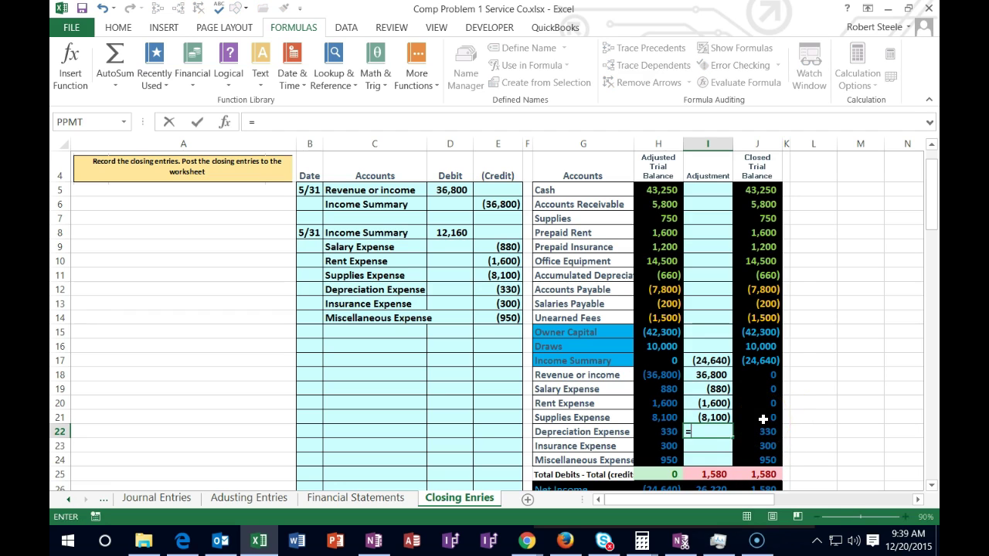
{"action": "left_click", "coordinate": [490, 287]}
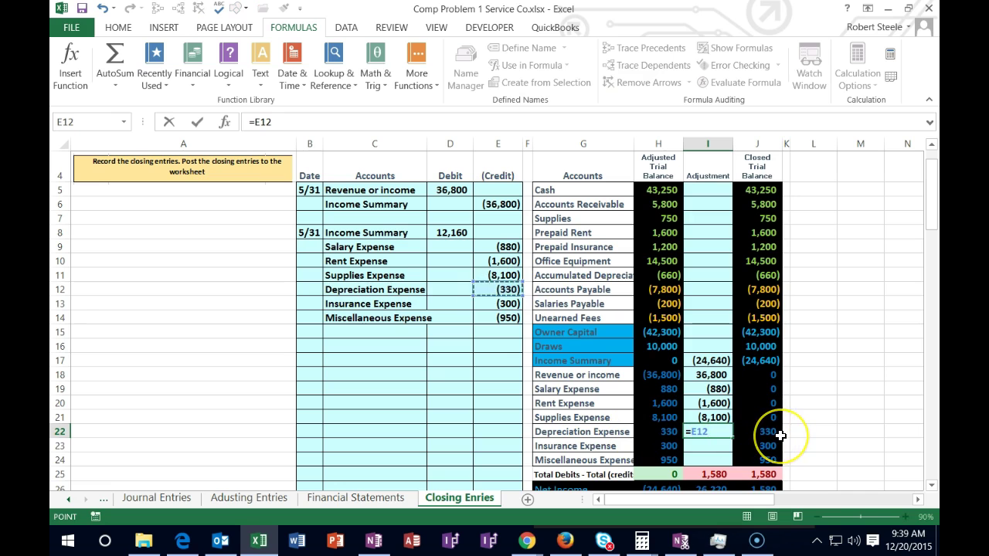
{"action": "key", "text": "Return"}
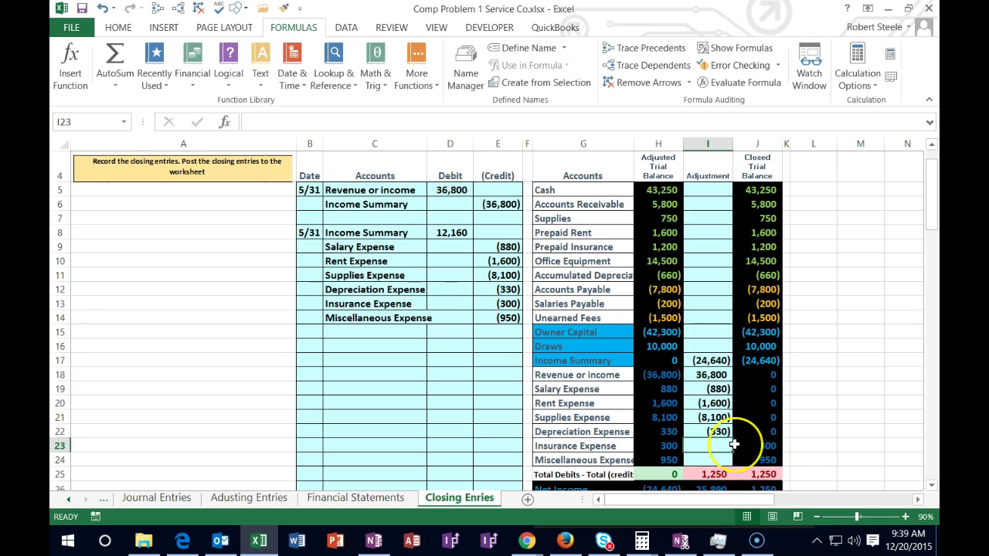
- Post the Insurance Expense and Miscellaneous Expense credits to the adjustment column with =E13 in I23 and =E14 in I24
{"action": "type", "text": "="}
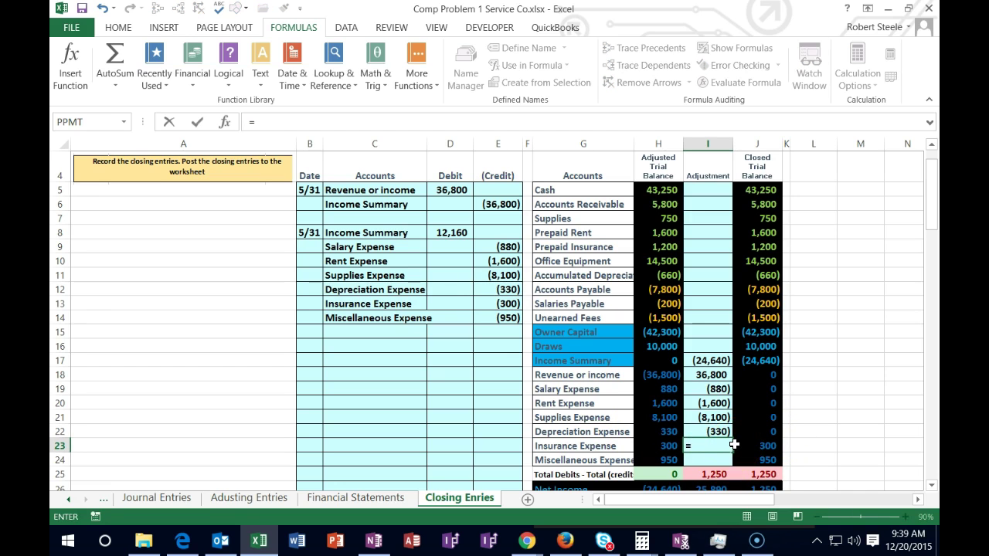
{"action": "left_click", "coordinate": [495, 304]}
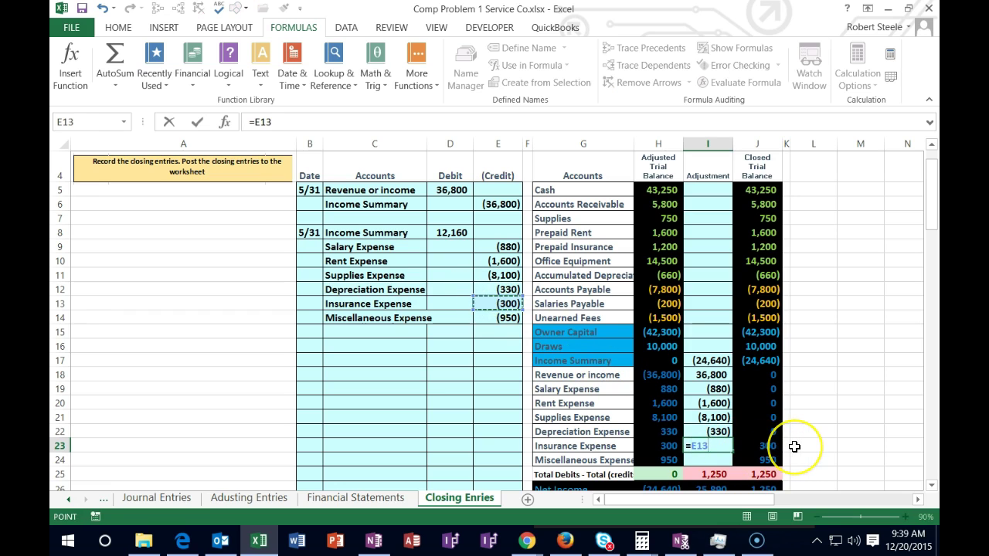
{"action": "key", "text": "Return"}
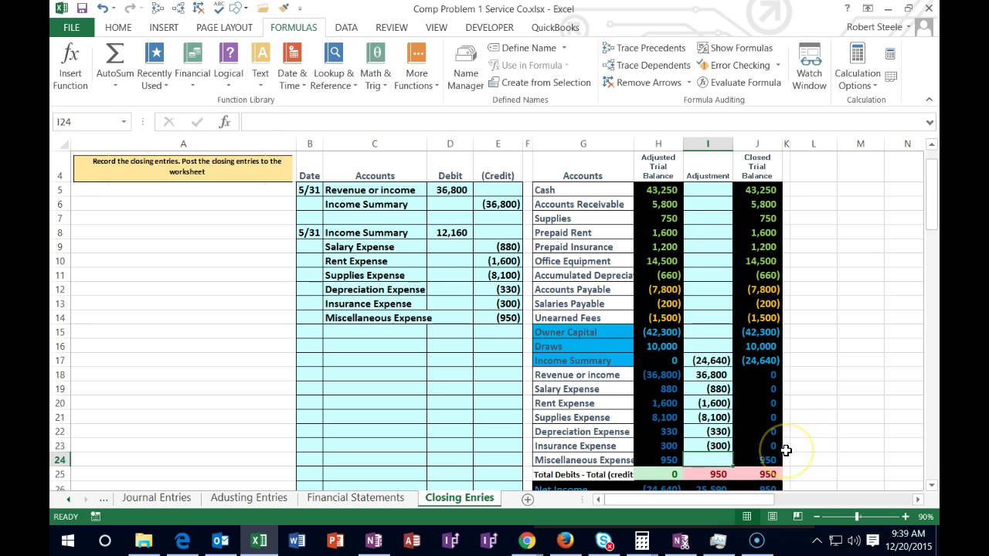
{"action": "type", "text": "="}
{"action": "left_click", "coordinate": [506, 319]}
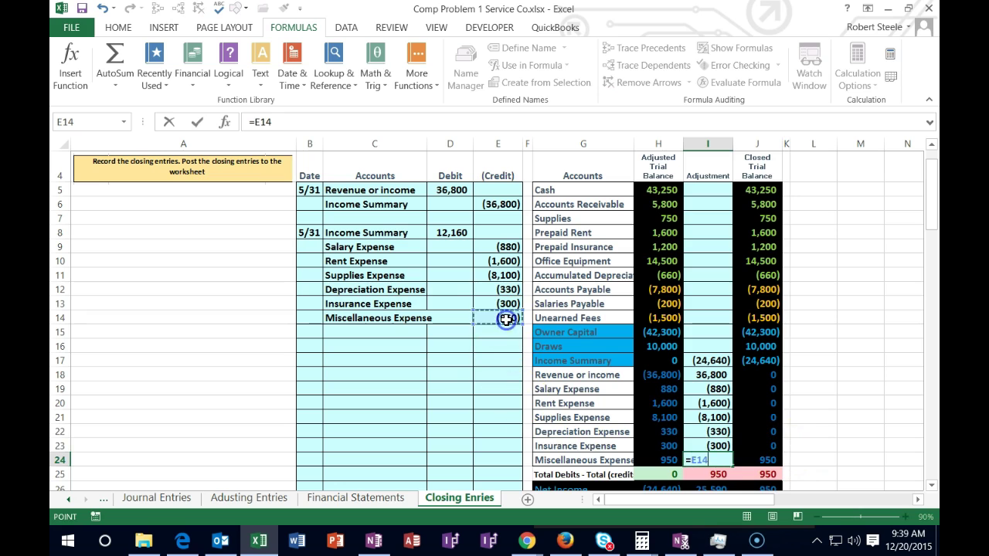
{"action": "key", "text": "Return"}
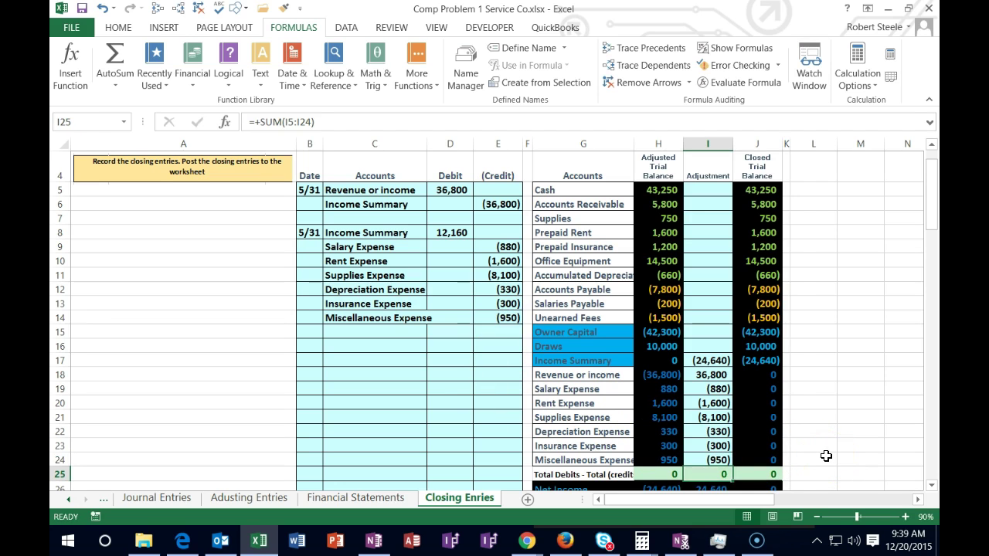
- Clear the expense adjustments in I20:I24 and fill the Salary Expense formula =E9 from I19 down through I24
{"action": "left_click_drag", "start_coordinate": [710, 403], "coordinate": [712, 453]}
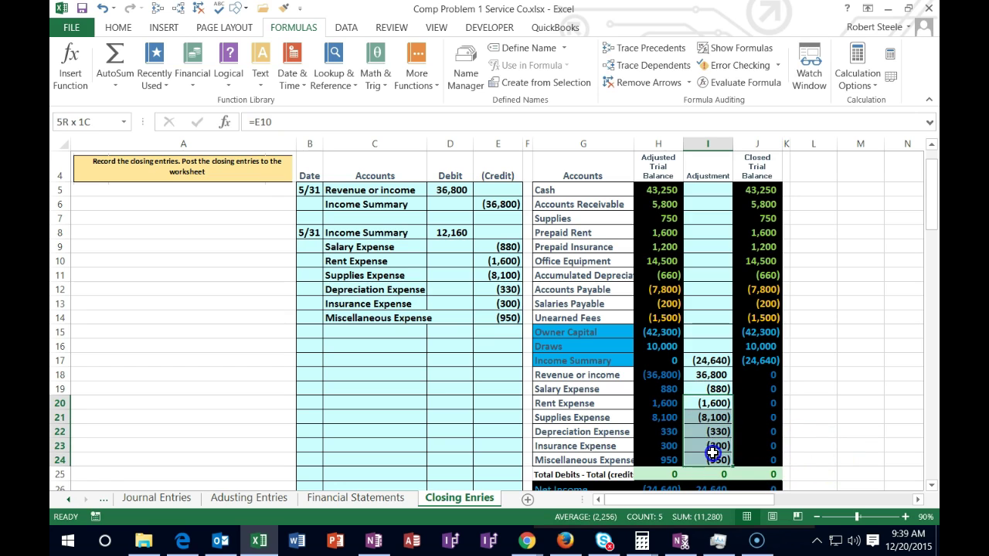
{"action": "key", "text": "Delete"}
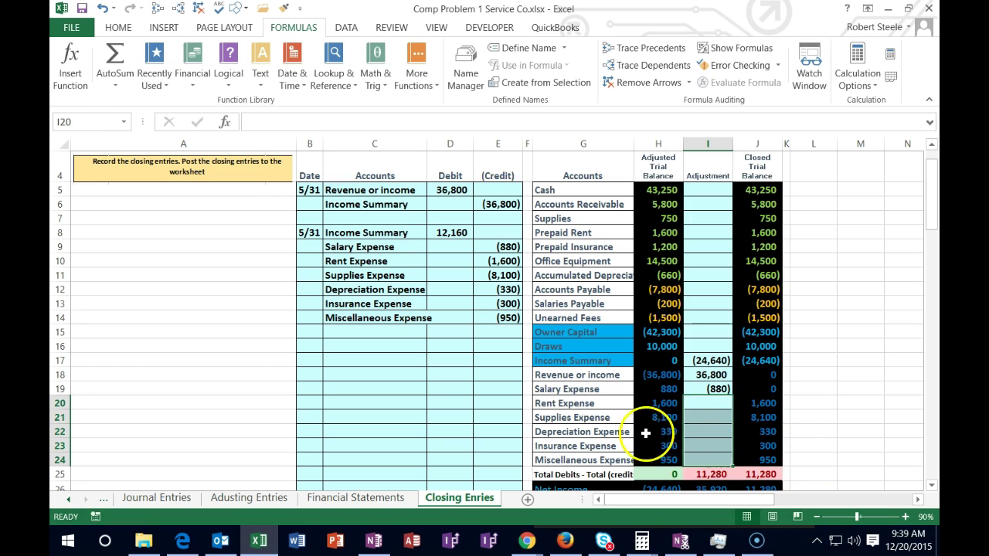
{"action": "double_click", "coordinate": [707, 389]}
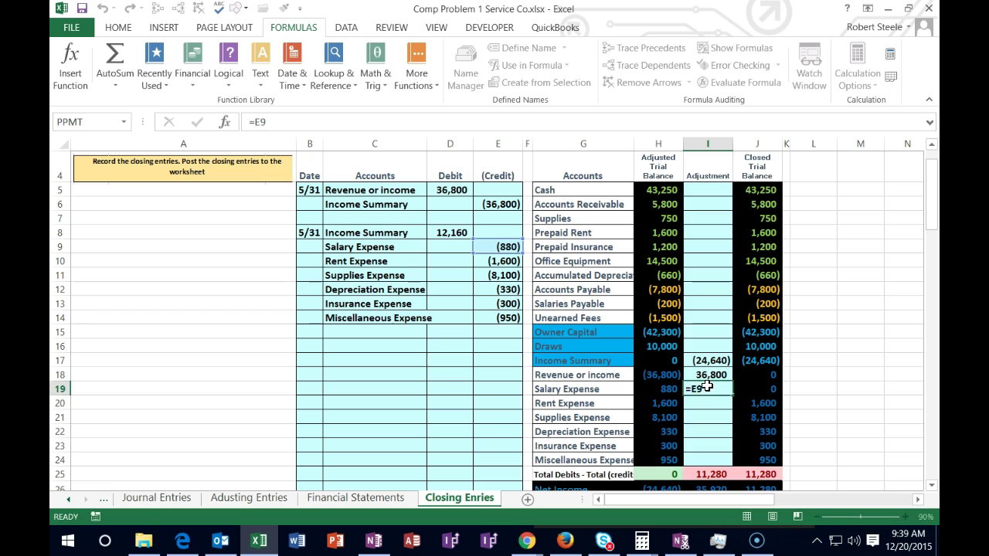
{"action": "key", "text": "Return"}
{"action": "left_click", "coordinate": [706, 386]}
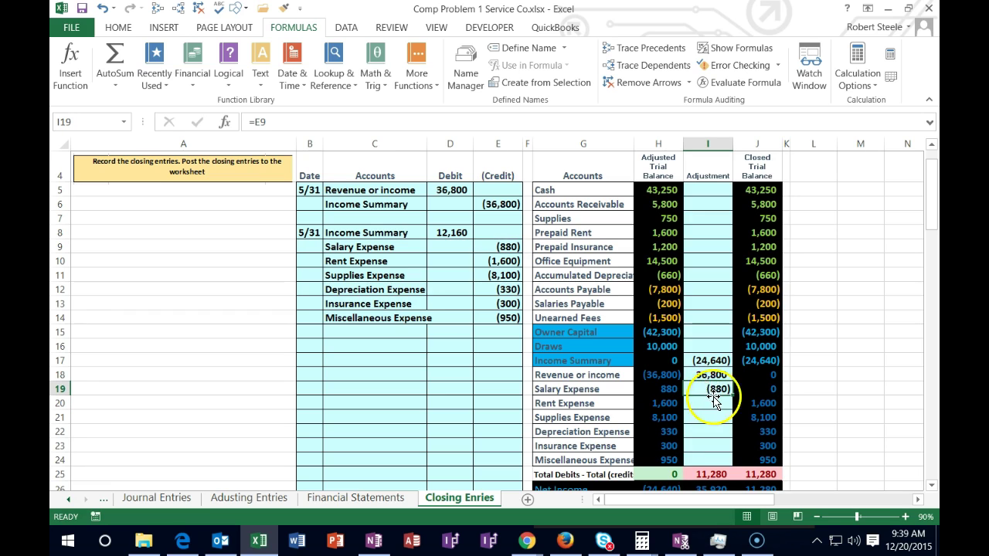
{"action": "left_click_drag", "start_coordinate": [735, 398], "coordinate": [735, 461]}
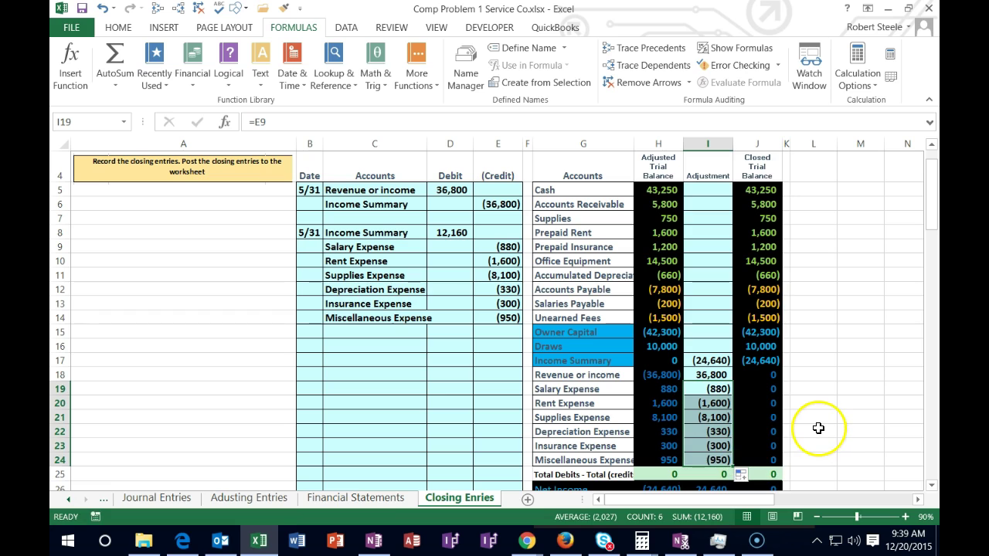
- Check the closed balances of revenue and expenses in J18:J24 and compare Income Summary in J17 with Net Income in H26
{"action": "left_click_drag", "start_coordinate": [768, 378], "coordinate": [770, 456]}
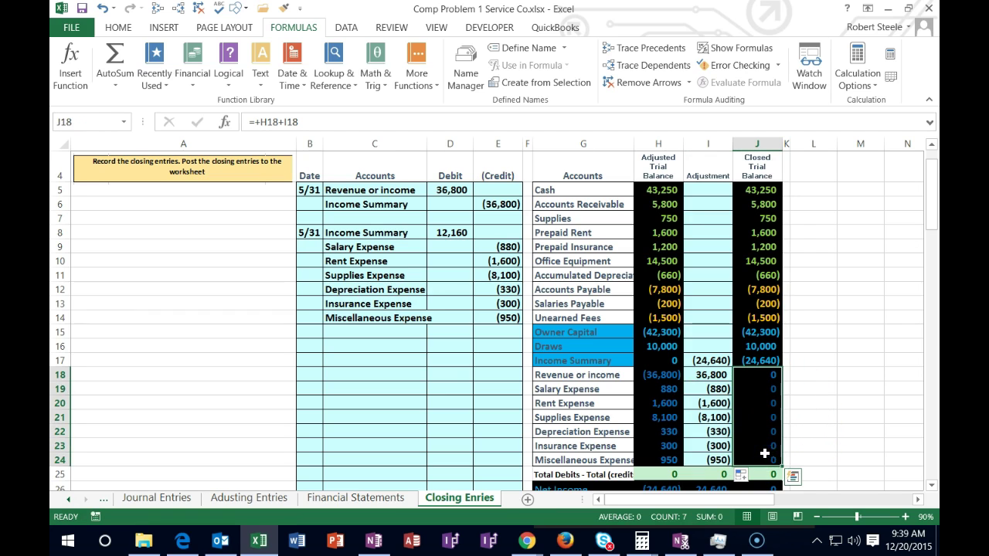
{"action": "left_click", "coordinate": [658, 360]}
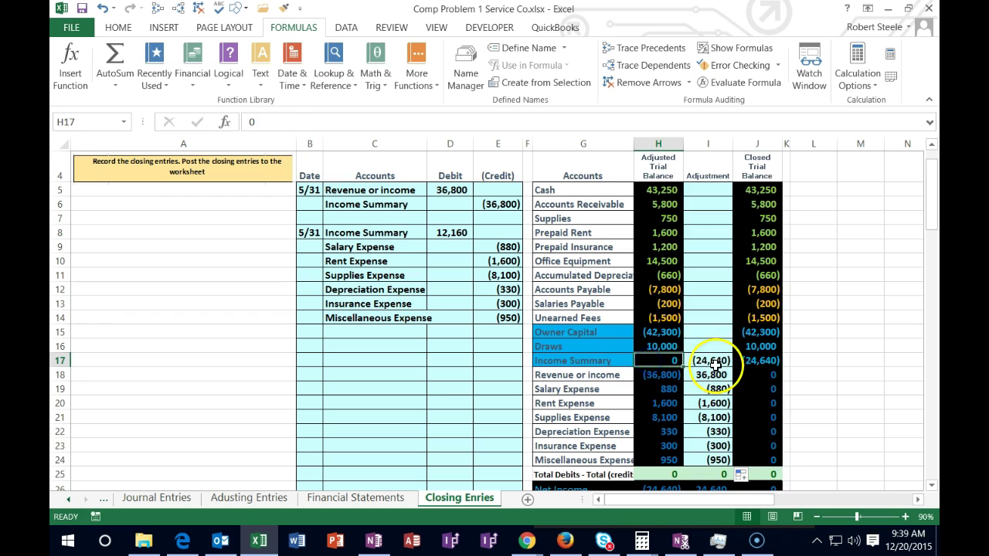
{"action": "left_click", "coordinate": [757, 360]}
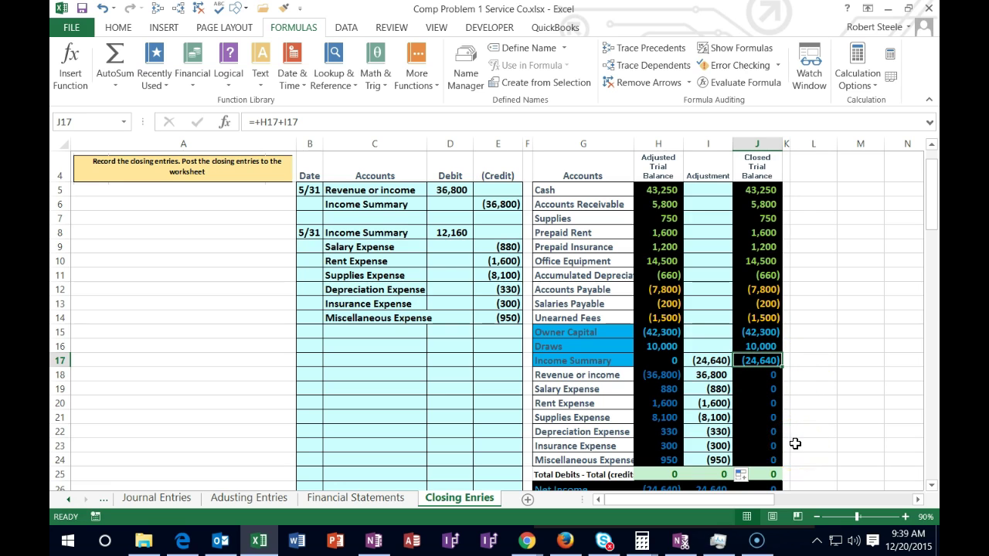
{"action": "scroll", "coordinate": [796, 443], "scroll_direction": "down", "scroll_amount": 1}
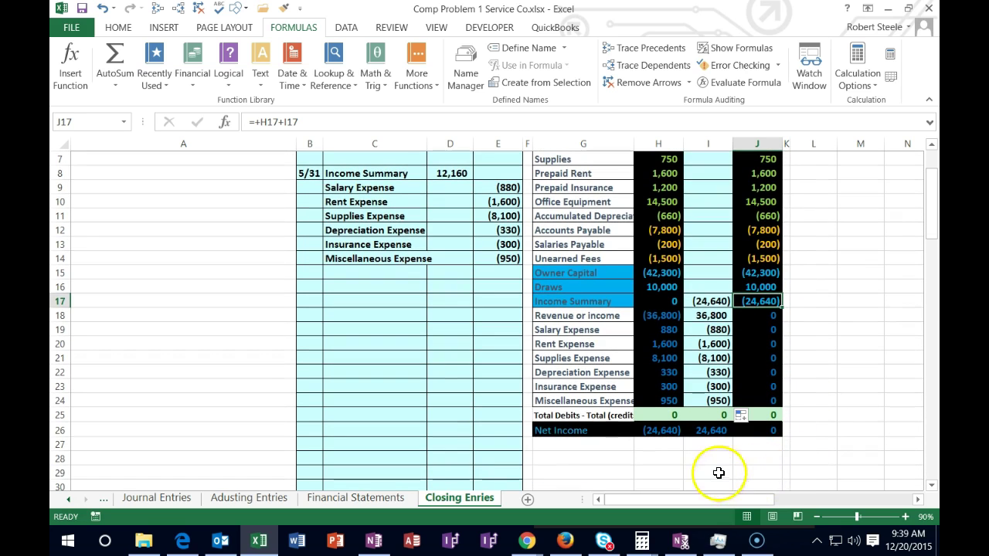
{"action": "left_click", "coordinate": [664, 434]}
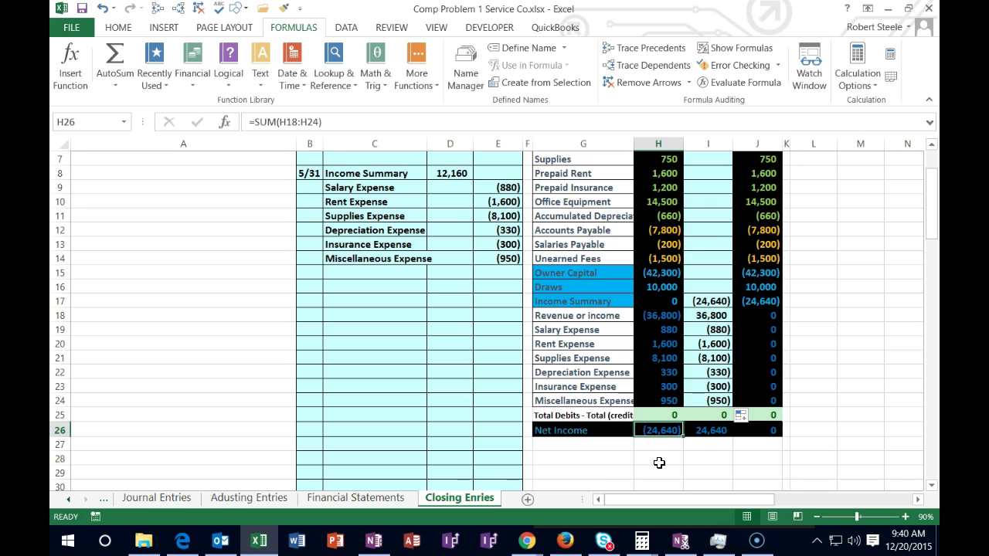
{"action": "scroll", "coordinate": [408, 389], "scroll_direction": "up", "scroll_amount": 1}
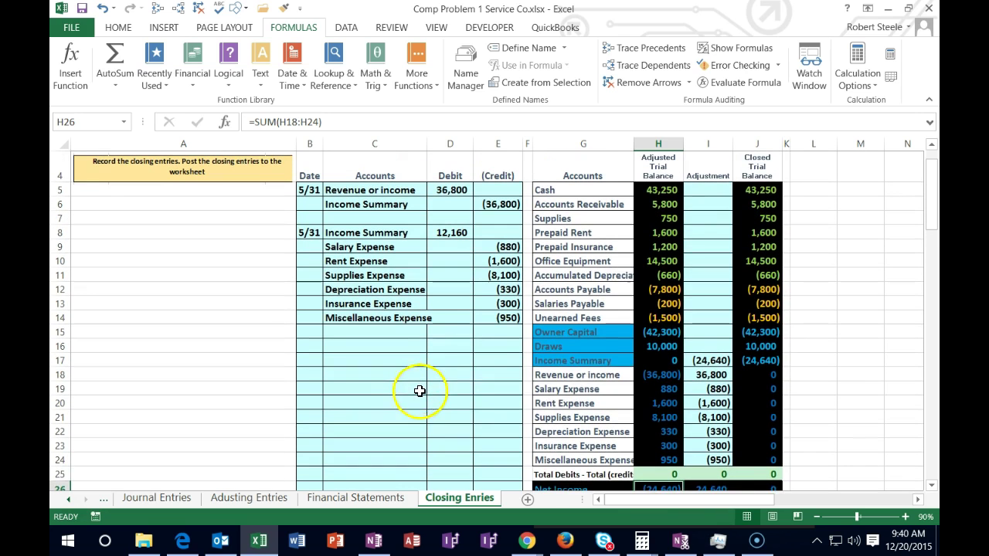
{"action": "left_click", "coordinate": [755, 360]}
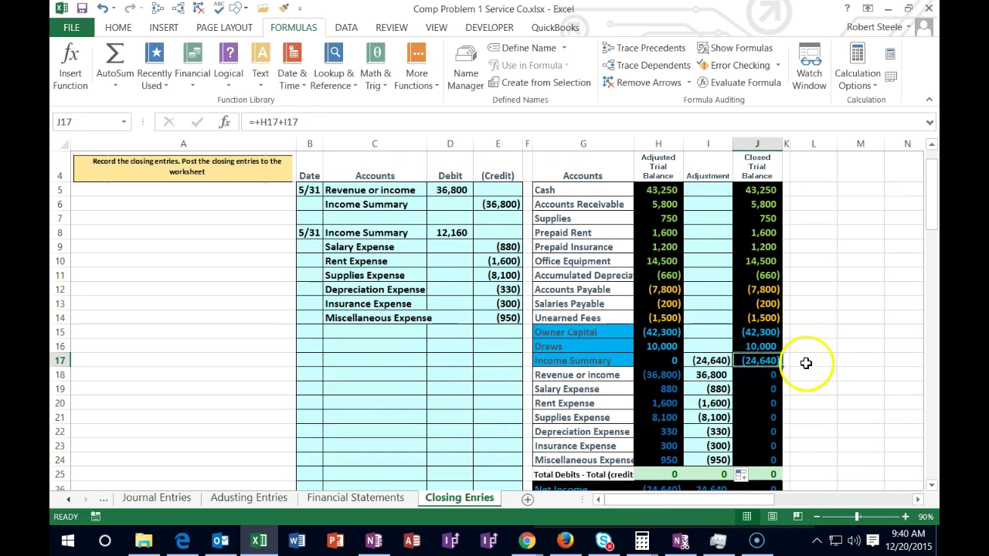
- Start the third closing entry in row 16 with date 5/31 and the Income Summary account name copied from G17 into C16 as values
{"action": "left_click", "coordinate": [302, 351]}
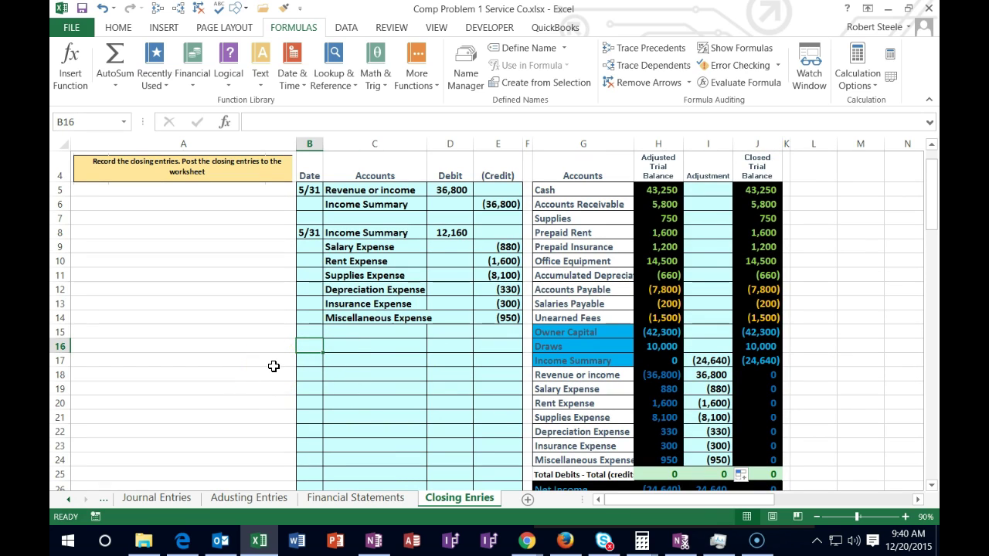
{"action": "type", "text": "5/"}
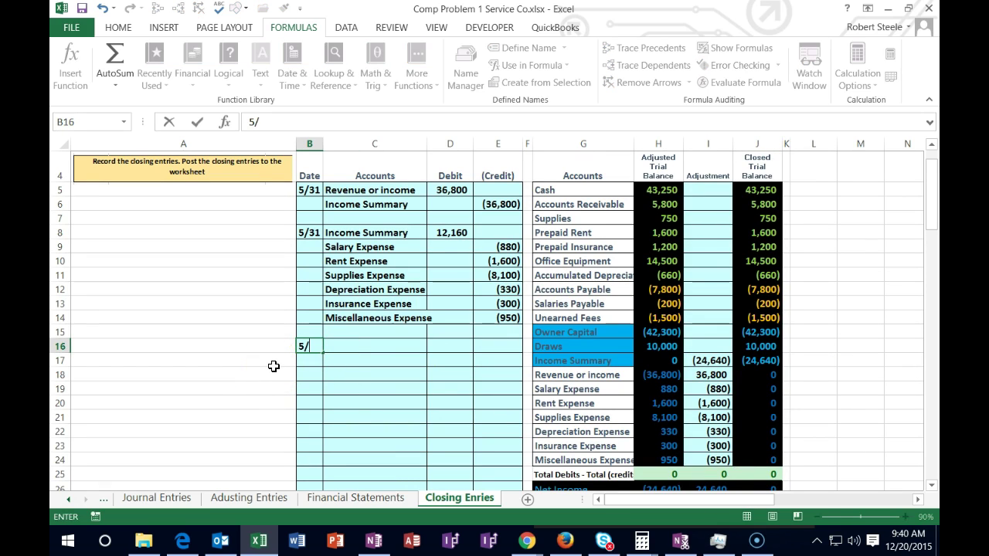
{"action": "key", "text": "Return"}
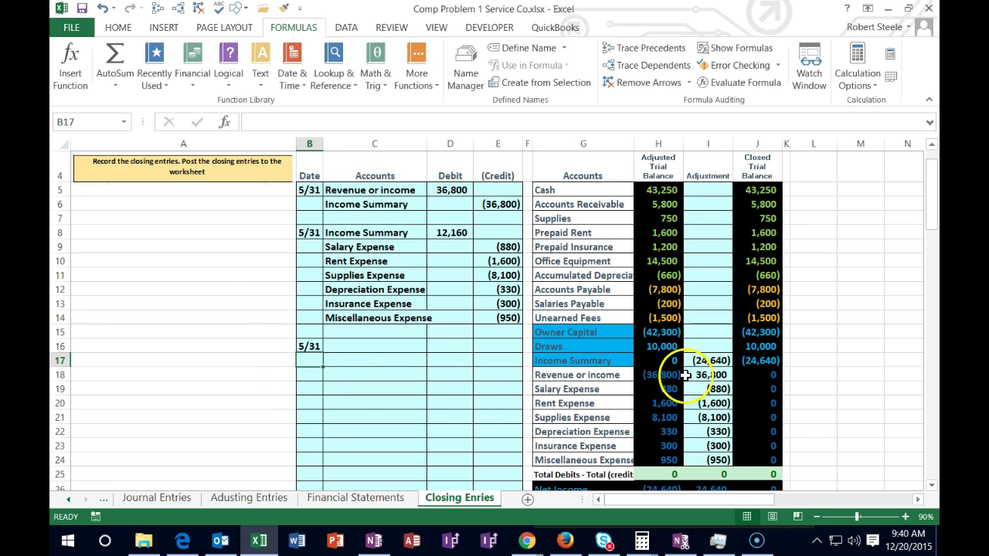
{"action": "left_click", "coordinate": [753, 360]}
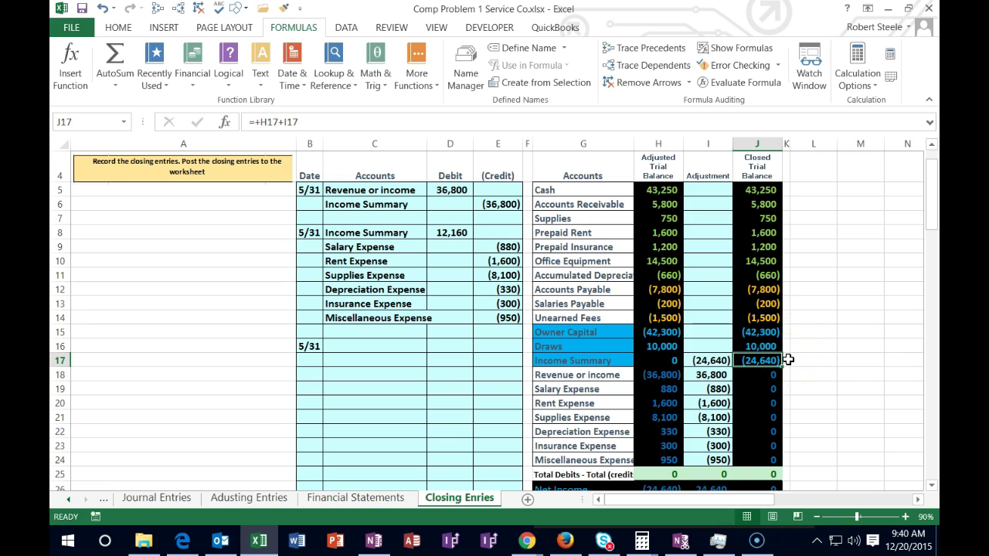
{"action": "right_click", "coordinate": [566, 363]}
{"action": "left_click", "coordinate": [581, 86]}
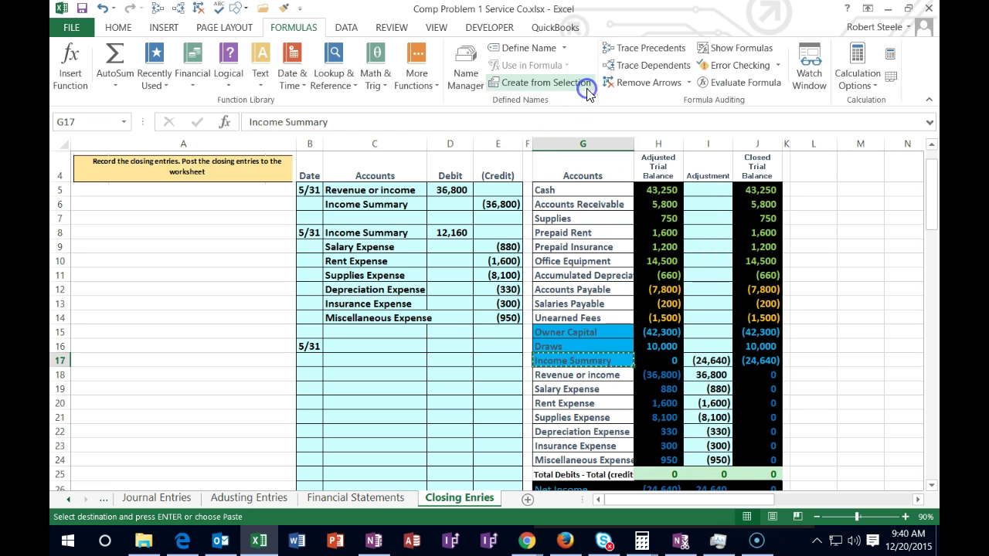
{"action": "left_click", "coordinate": [358, 345]}
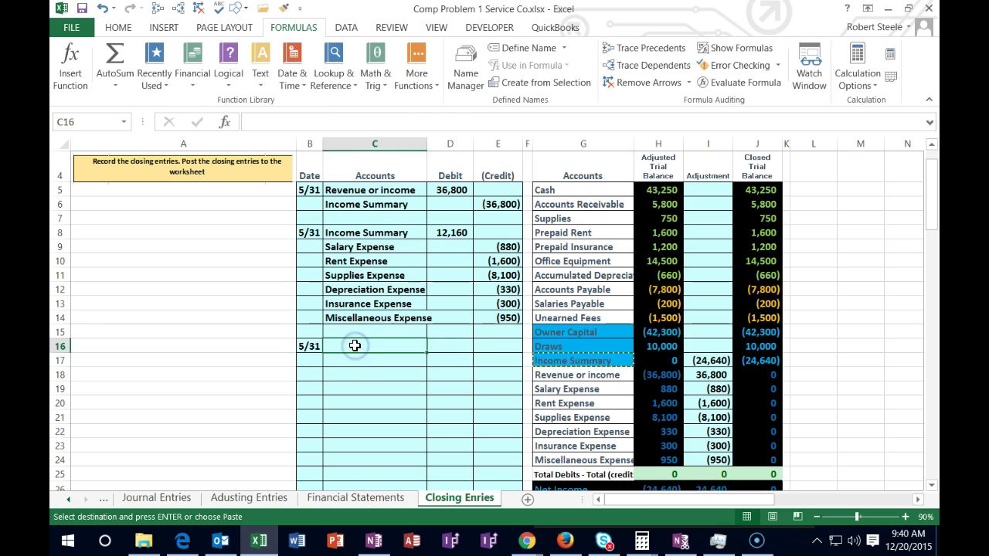
{"action": "right_click", "coordinate": [357, 346]}
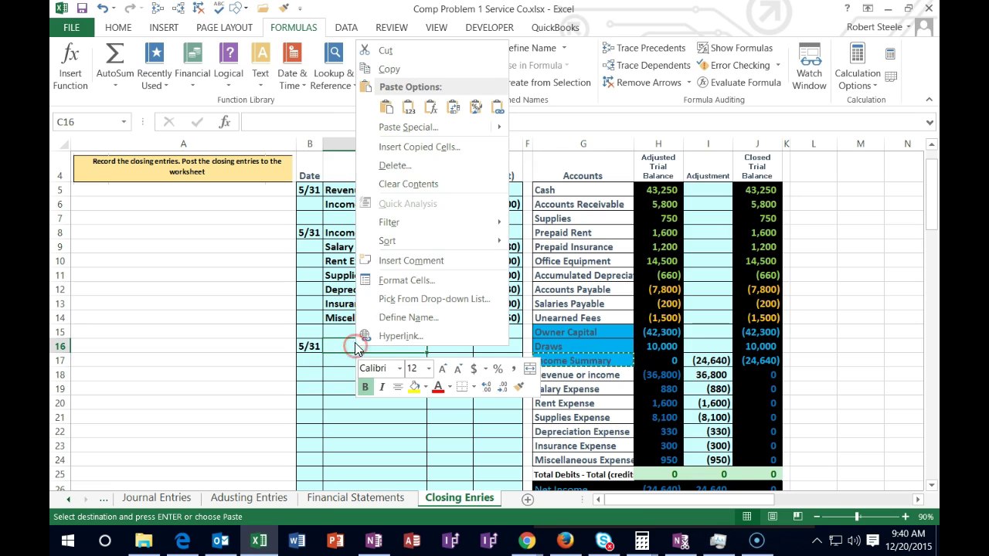
{"action": "left_click", "coordinate": [408, 106]}
- Enter the Income Summary debit of 24640 in D16 and the offsetting credit of -24640 in E17
{"action": "left_click", "coordinate": [458, 344]}
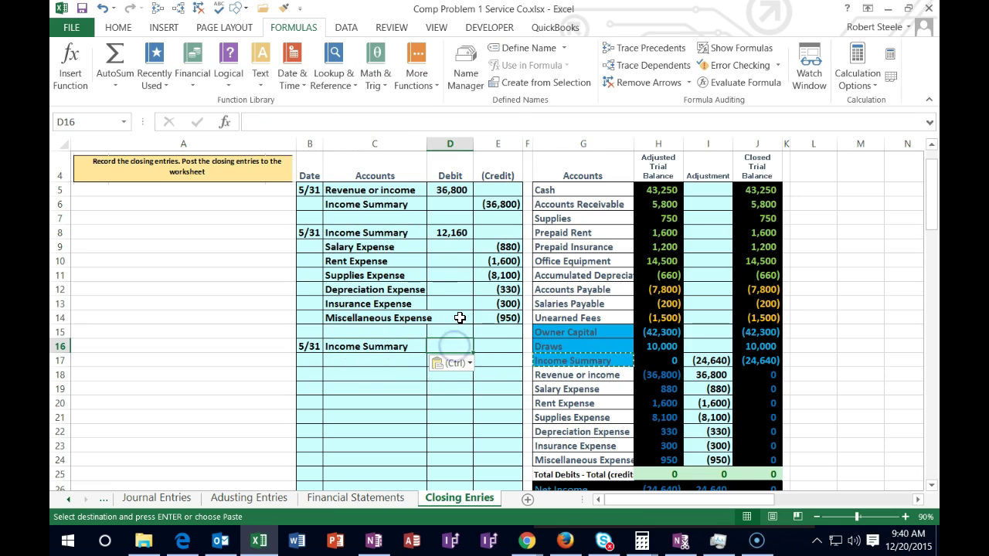
{"action": "type", "text": "24640"}
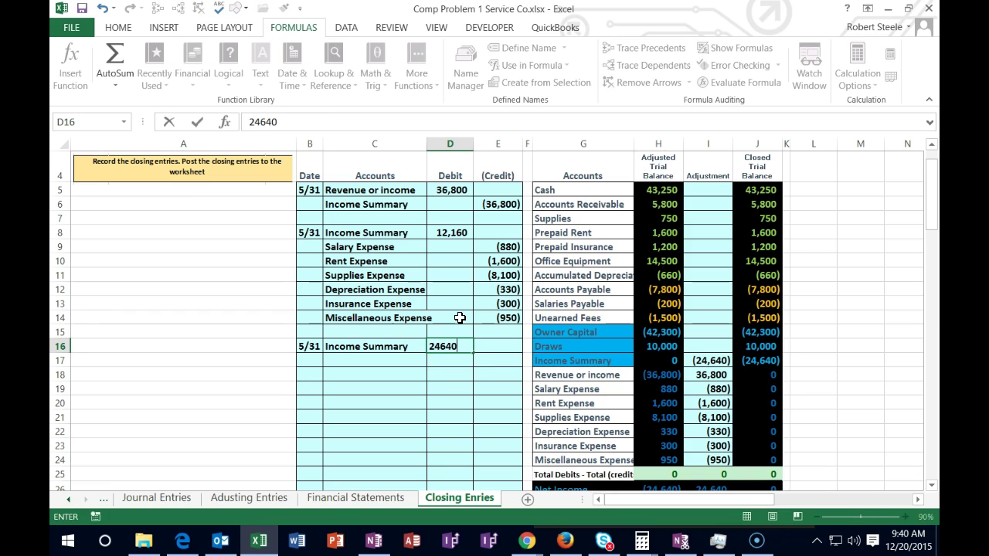
{"action": "key", "text": "Return"}
{"action": "key", "text": "Right"}
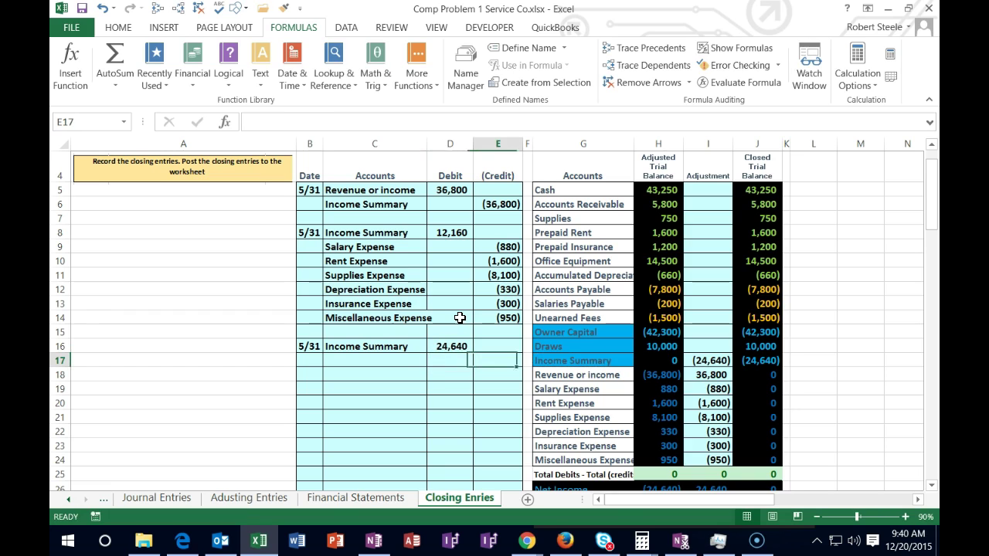
{"action": "type", "text": "-24640"}
{"action": "key", "text": "Return"}
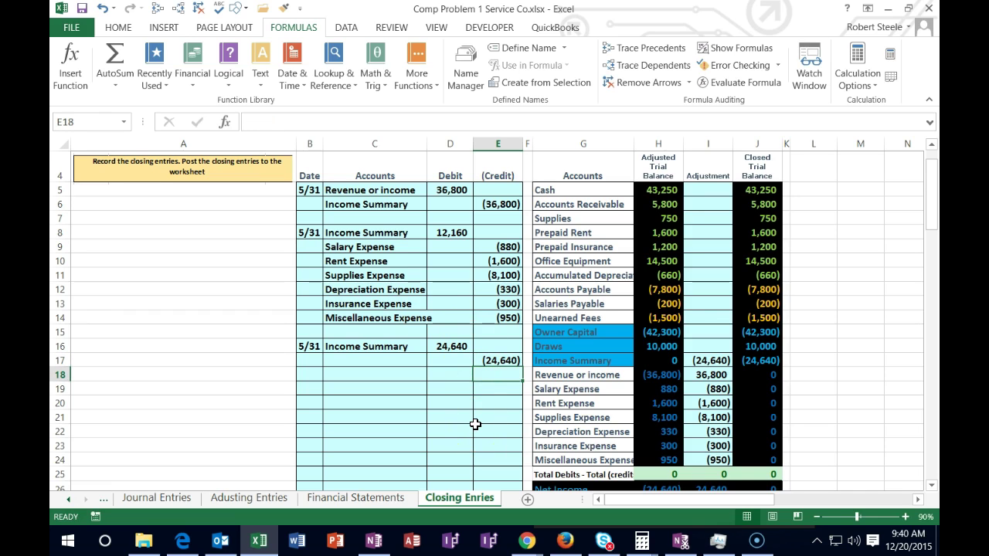
- Copy the Owner Capital account name from G15 into C17 as values for the entry's credit line
{"action": "left_click", "coordinate": [582, 332]}
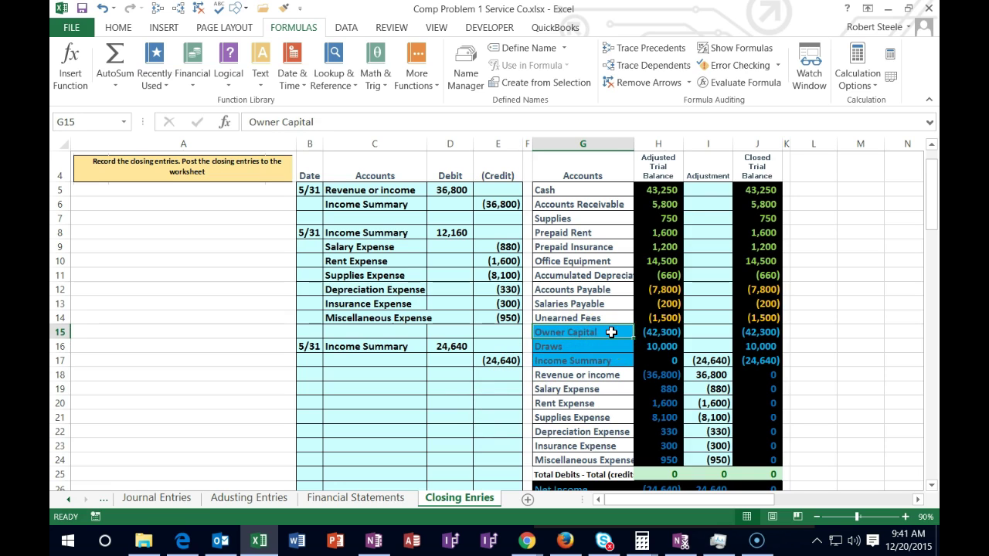
{"action": "right_click", "coordinate": [611, 333]}
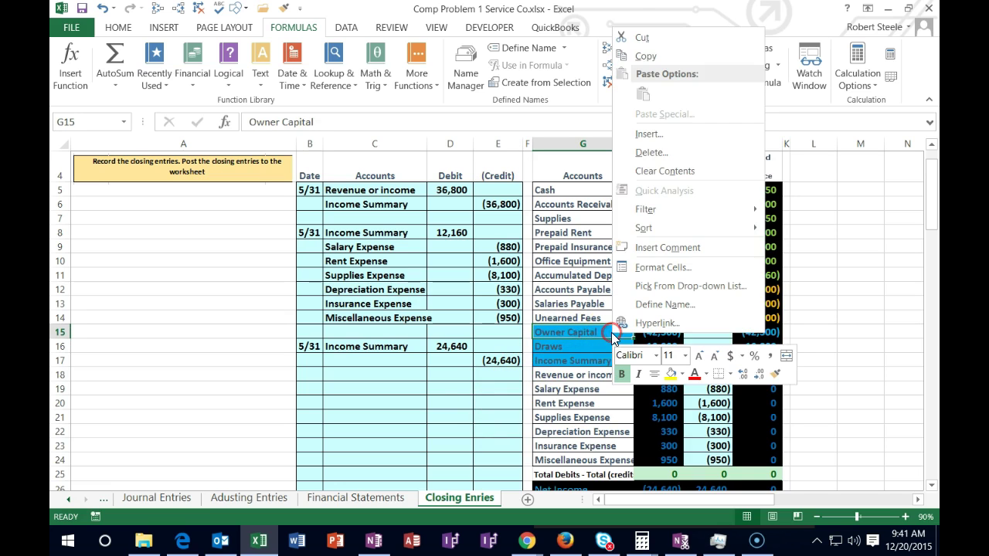
{"action": "left_click", "coordinate": [647, 58]}
{"action": "left_click", "coordinate": [417, 361]}
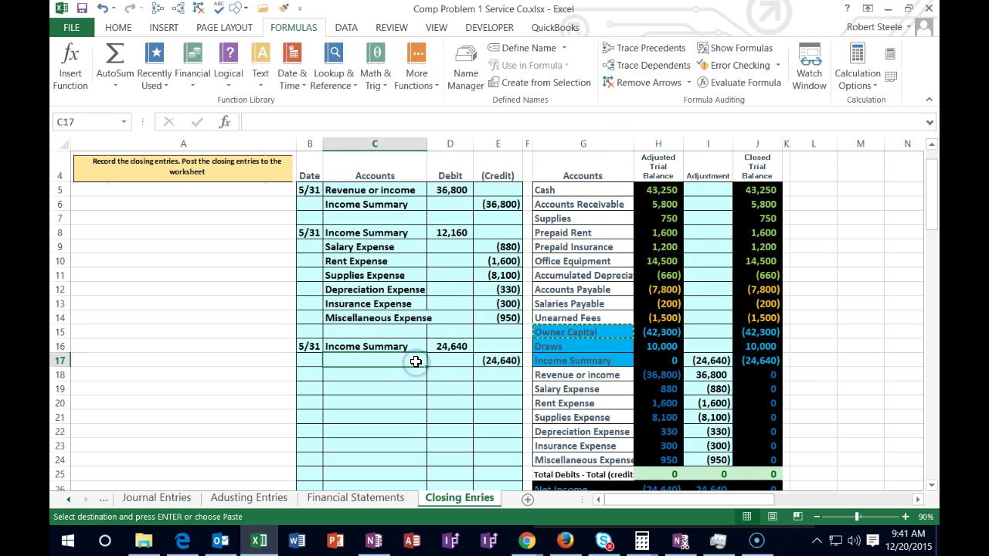
{"action": "right_click", "coordinate": [415, 361]}
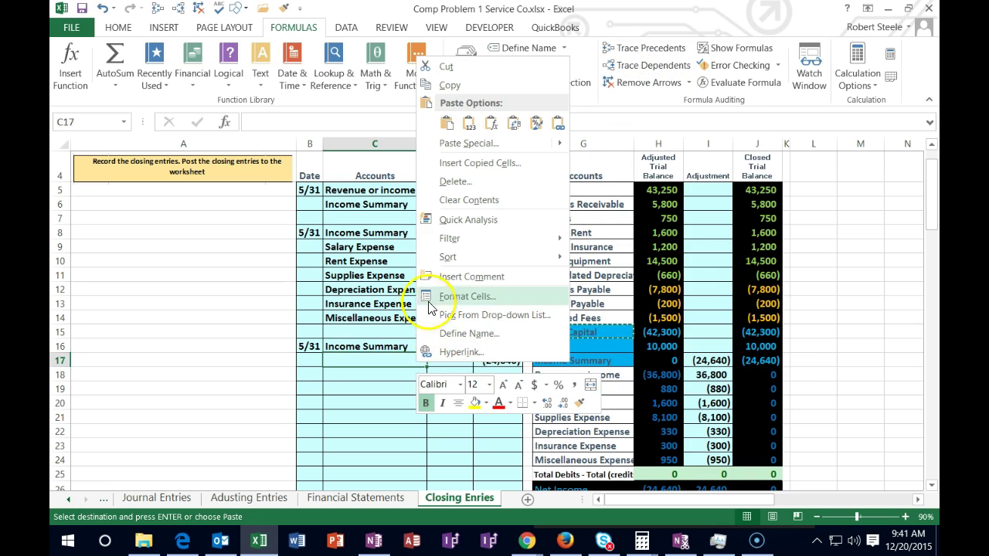
{"action": "left_click", "coordinate": [447, 124]}
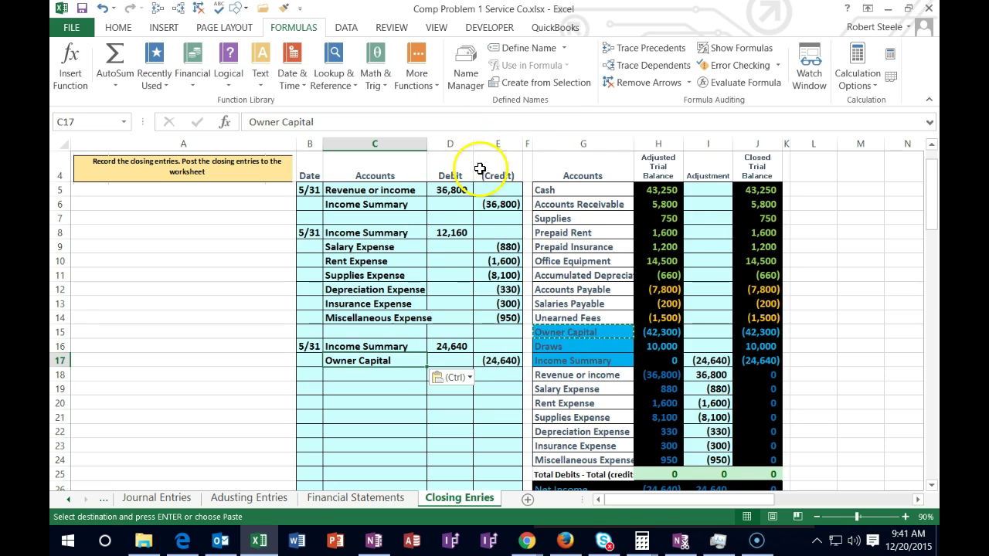
- Post the Income Summary debit by adding D16 to the adjustment formula in I17, making it =E6+D8+D16
{"action": "left_click", "coordinate": [695, 361]}
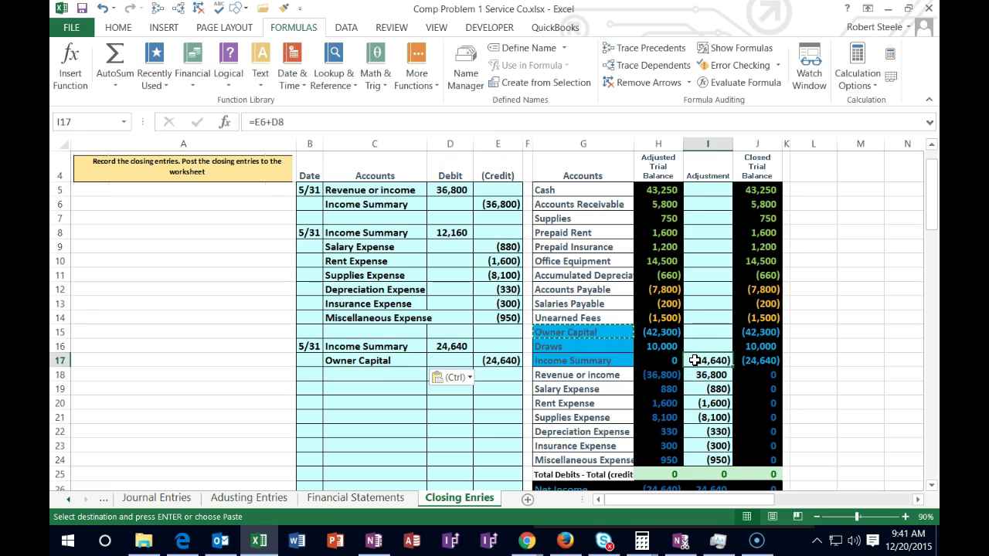
{"action": "double_click", "coordinate": [699, 361]}
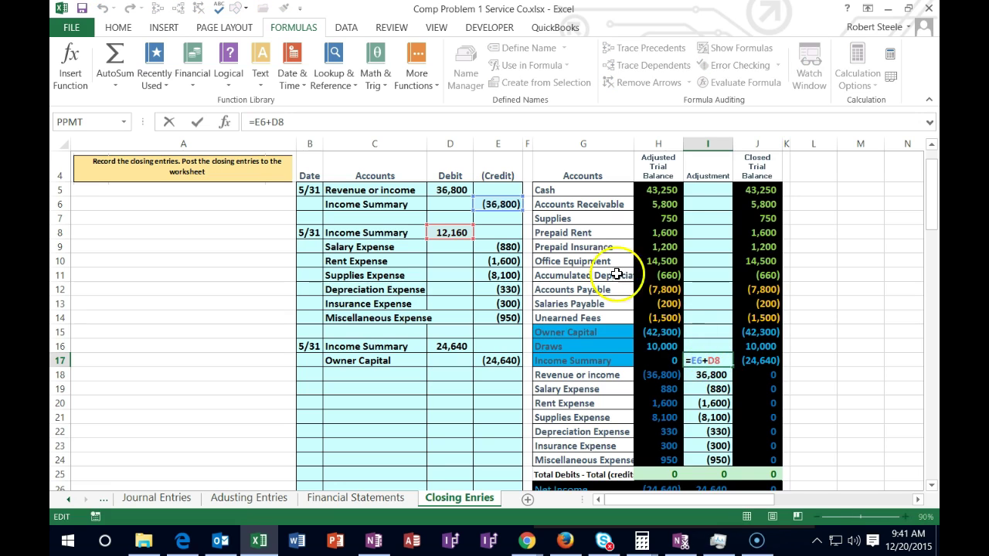
{"action": "type", "text": "+"}
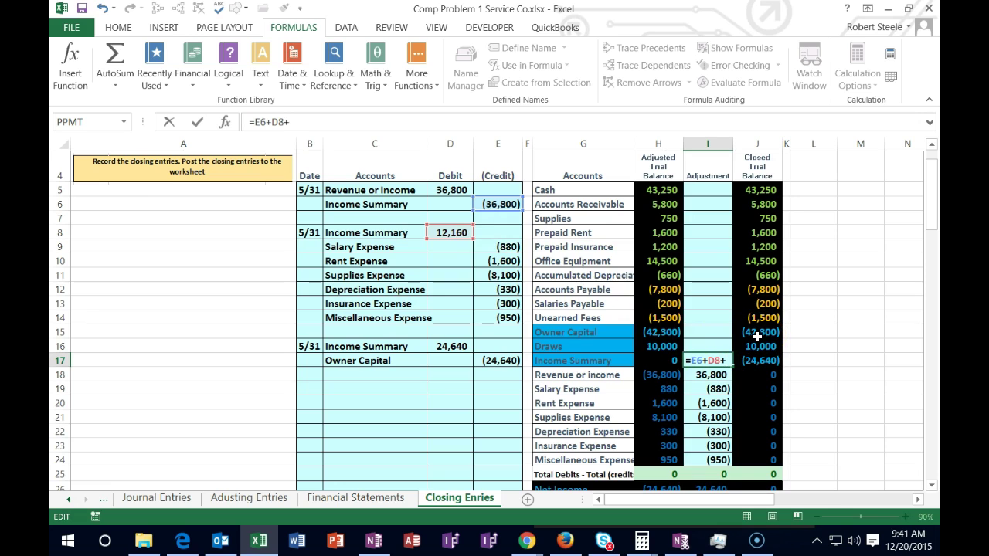
{"action": "left_click", "coordinate": [452, 347]}
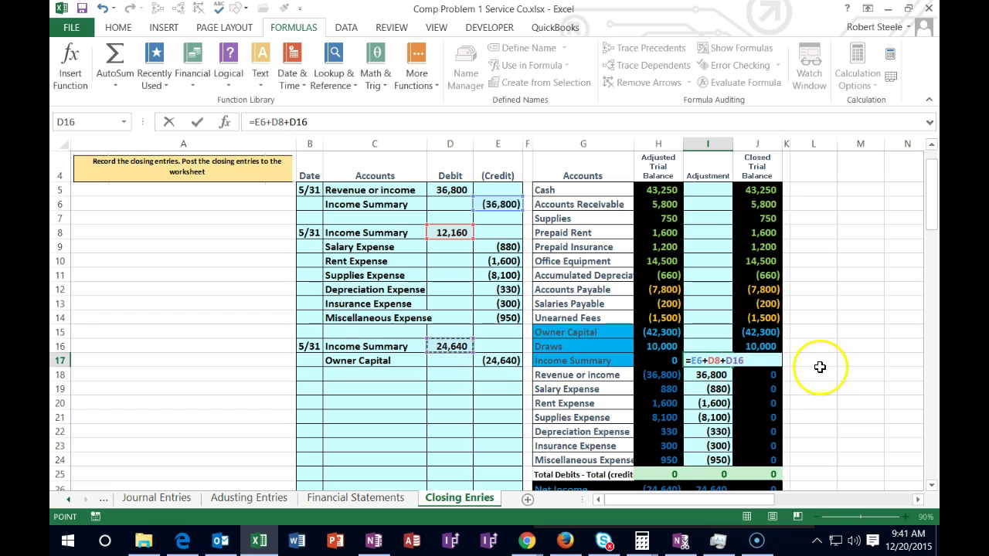
{"action": "key", "text": "Return"}
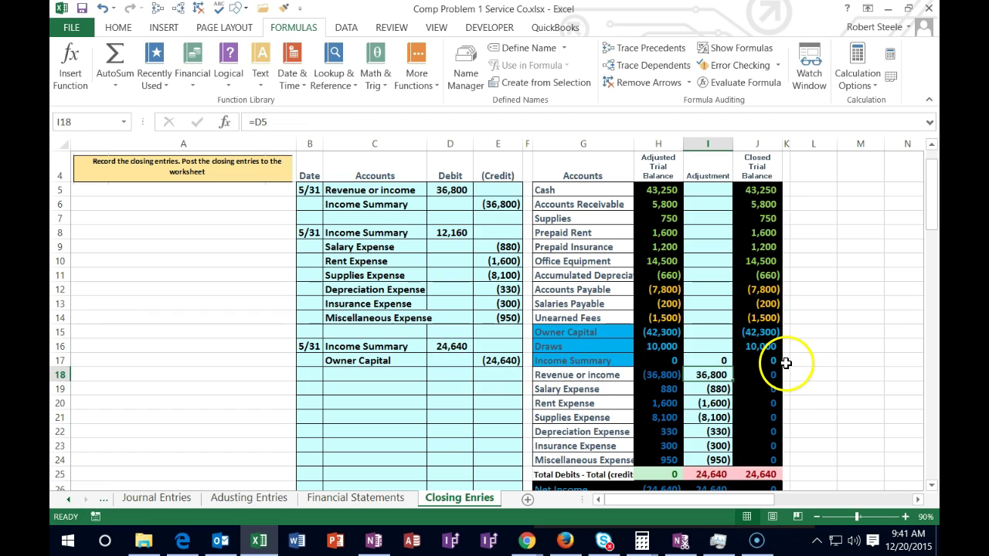
- Post the Owner Capital credit in I15 with the formula =E17, and review the Owner Capital balances in row 15
{"action": "left_click", "coordinate": [714, 332]}
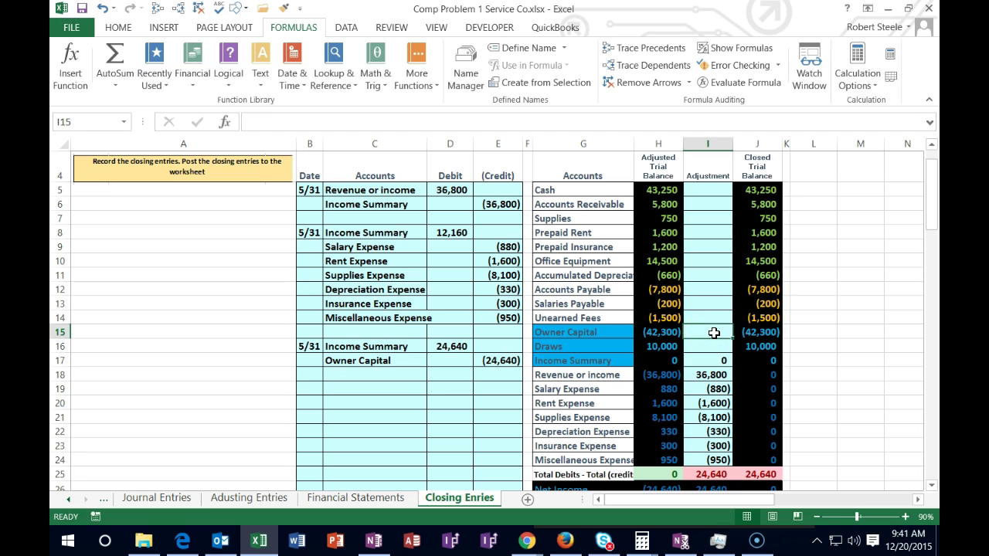
{"action": "type", "text": "="}
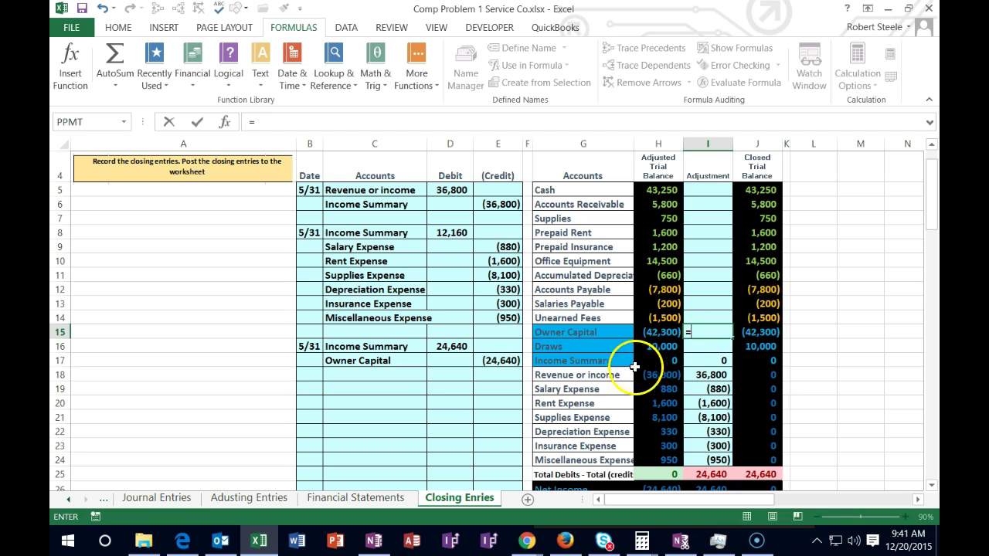
{"action": "left_click", "coordinate": [502, 361]}
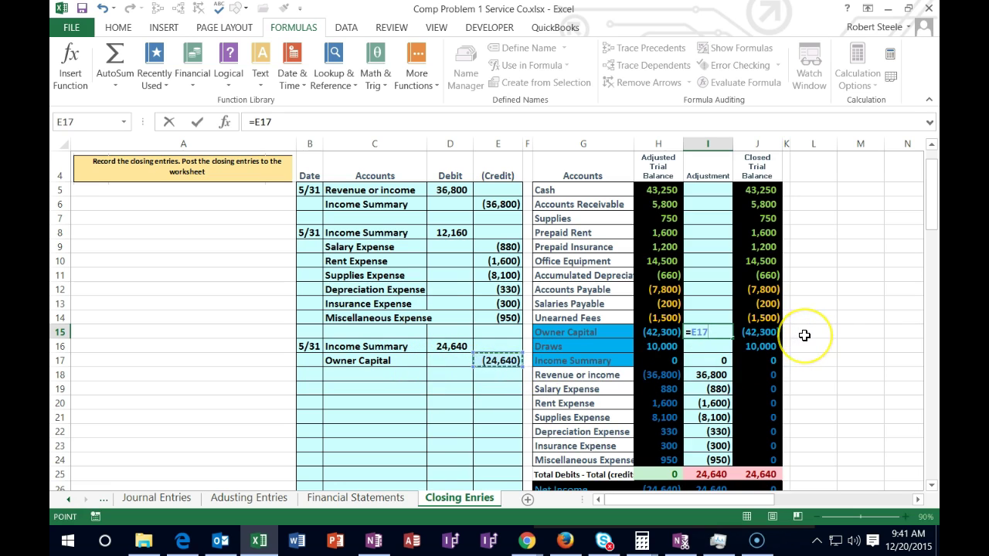
{"action": "key", "text": "Return"}
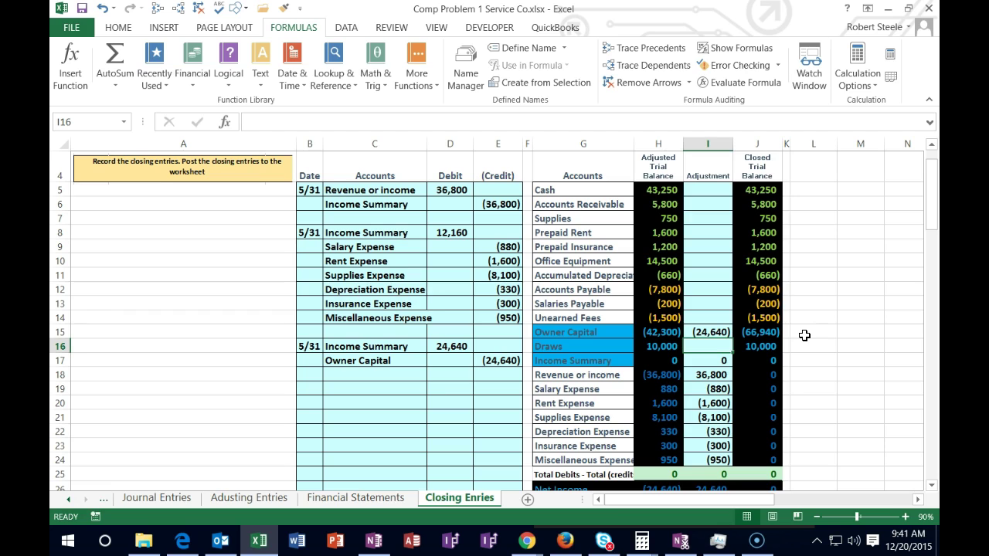
{"action": "left_click", "coordinate": [707, 333]}
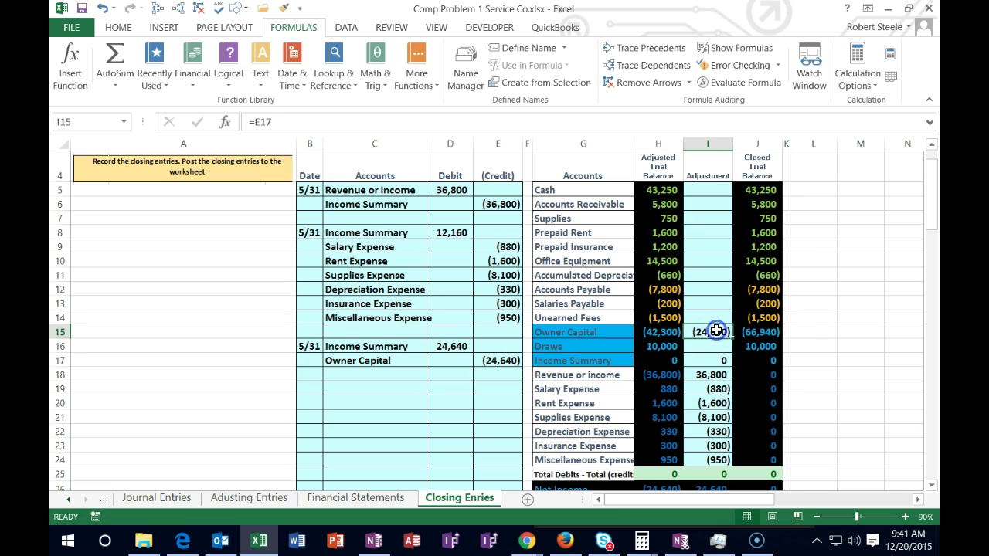
{"action": "left_click", "coordinate": [662, 333]}
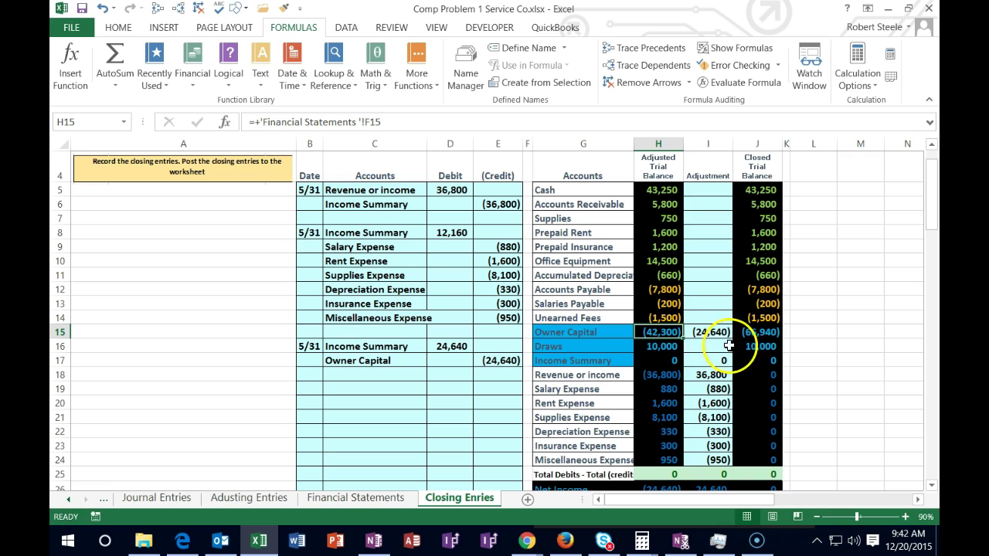
{"action": "left_click", "coordinate": [756, 334]}
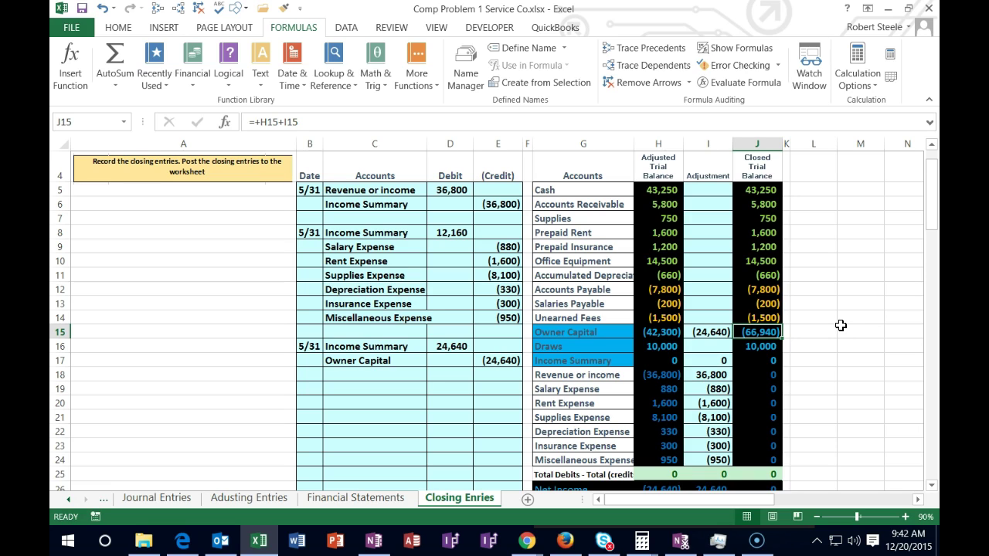
{"action": "left_click", "coordinate": [765, 350]}
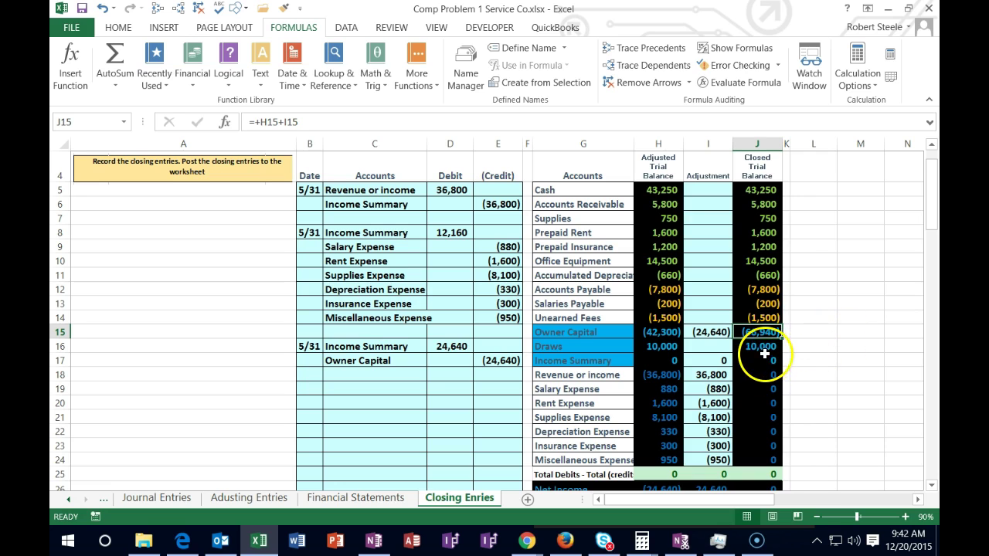
- Start the fourth closing entry with date 5/31 in B19 and the Draws account name copied from G16 into C20 as values
{"action": "left_click", "coordinate": [311, 390]}
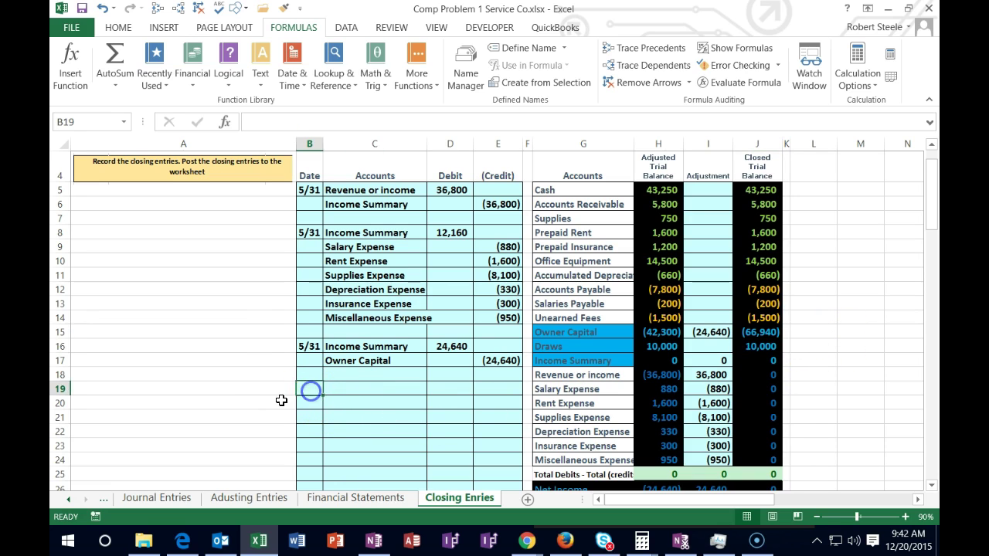
{"action": "type", "text": "5/31"}
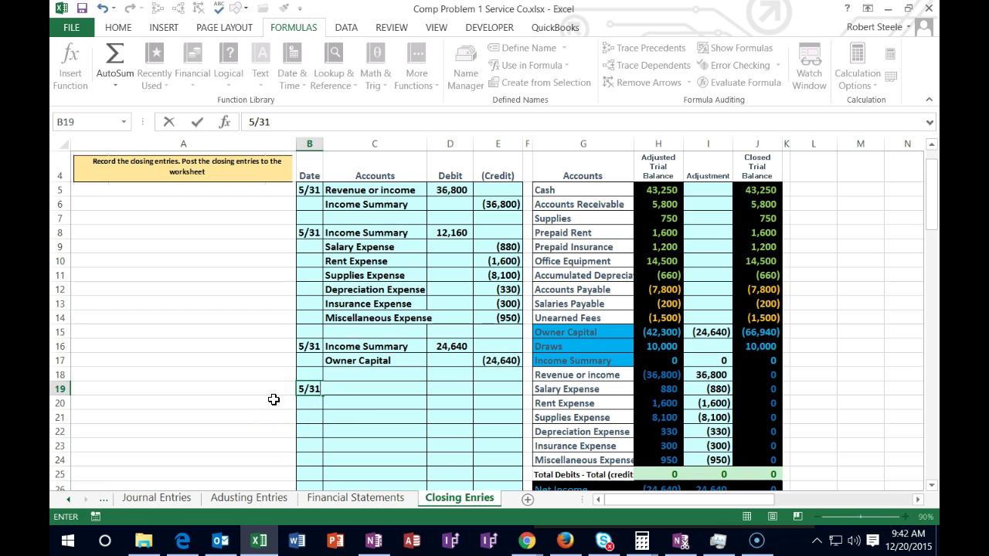
{"action": "key", "text": "Return"}
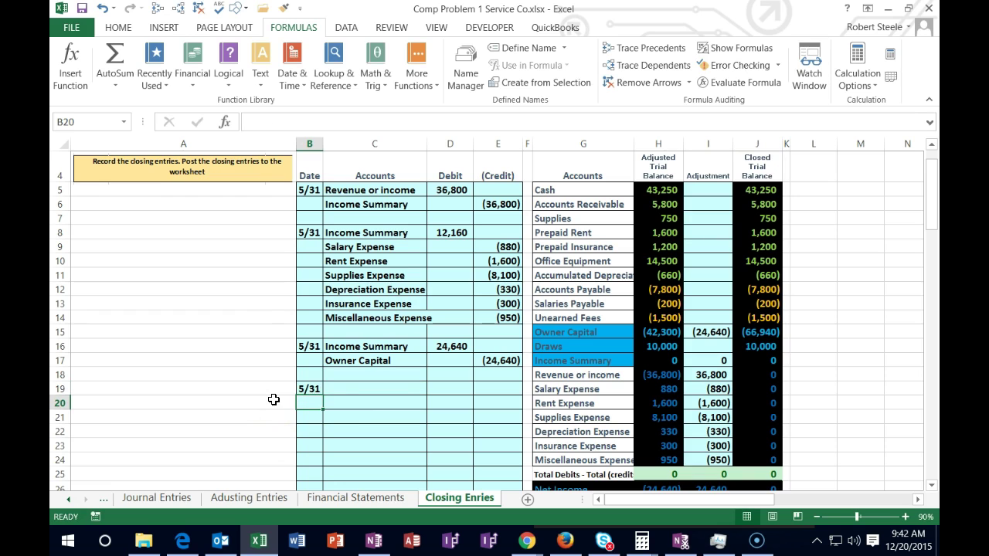
{"action": "left_click", "coordinate": [579, 351]}
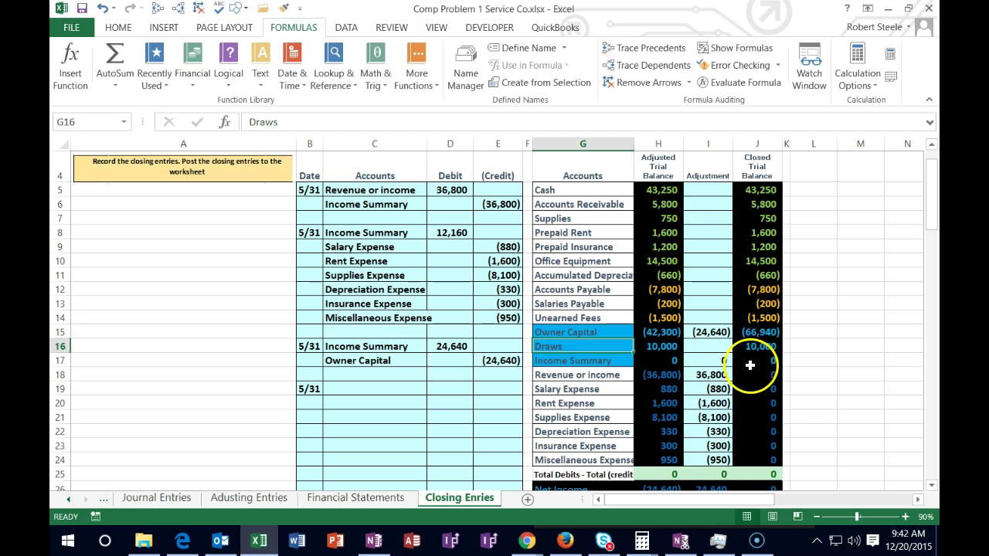
{"action": "right_click", "coordinate": [571, 346]}
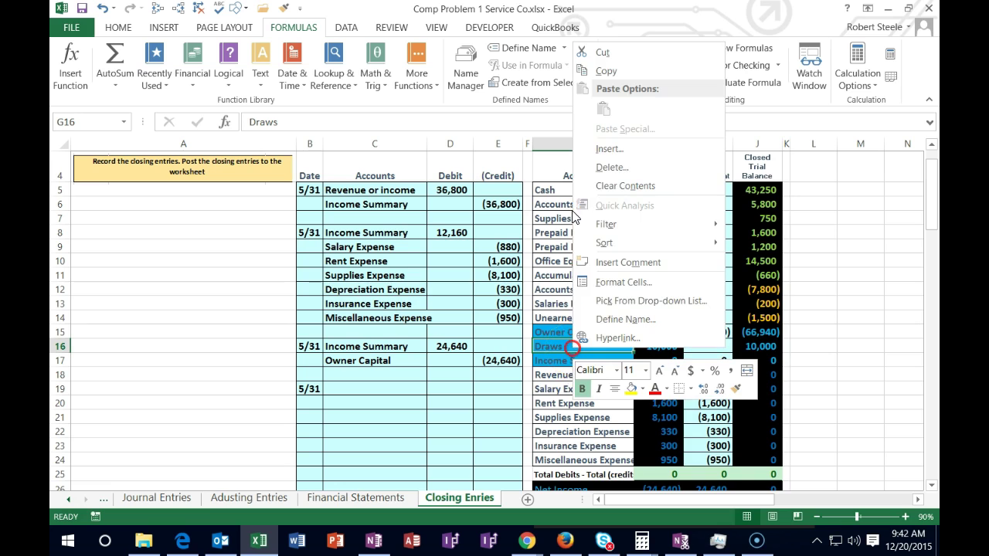
{"action": "left_click", "coordinate": [617, 69]}
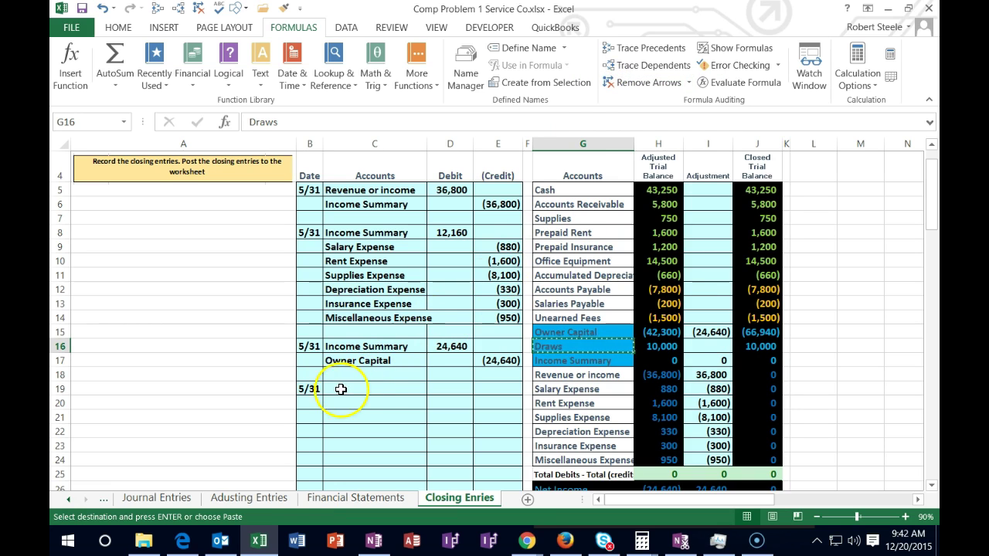
{"action": "left_click", "coordinate": [309, 390]}
{"action": "left_click", "coordinate": [333, 403]}
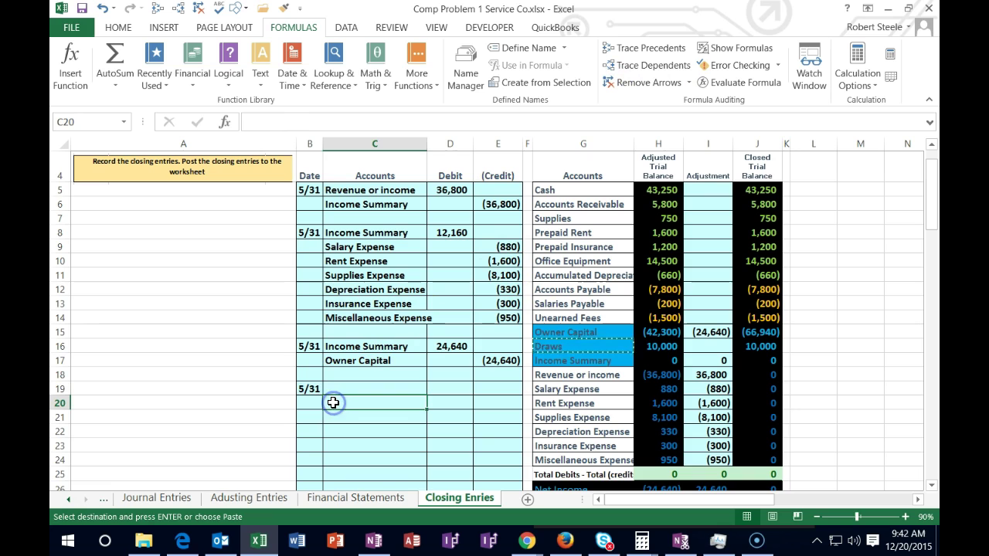
{"action": "right_click", "coordinate": [333, 402]}
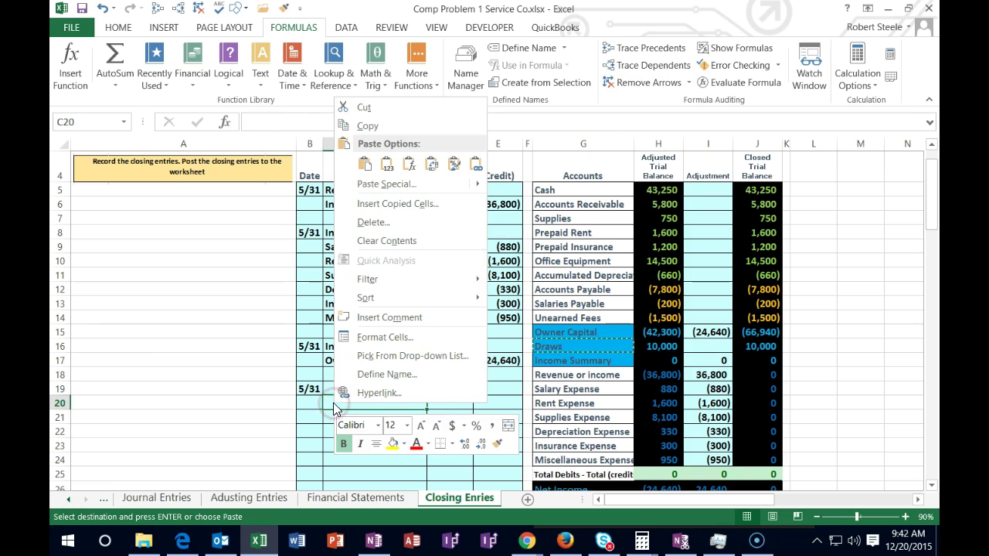
{"action": "left_click", "coordinate": [387, 164]}
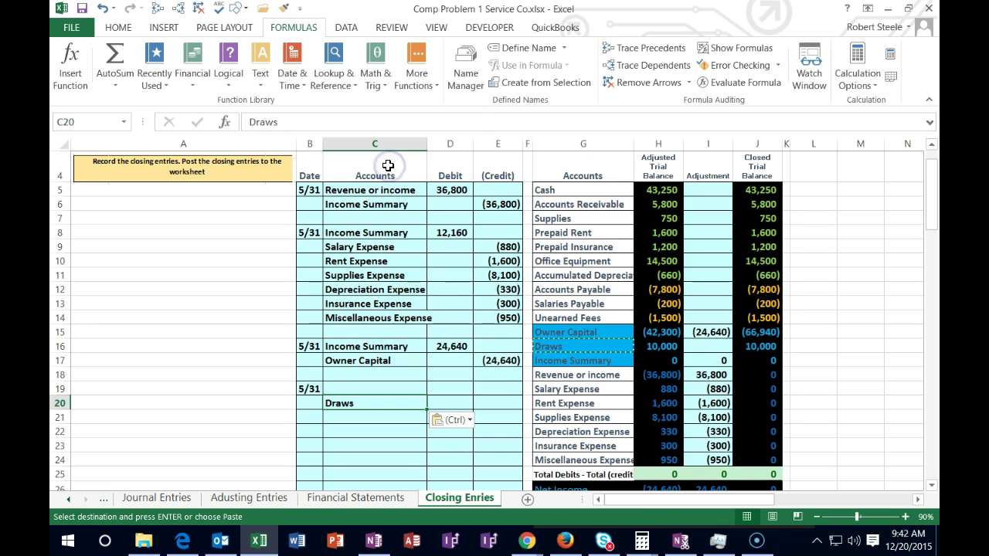
- Enter the Draws credit of -10000 in E20 and the offsetting debit of 10000 in D19
{"action": "left_click", "coordinate": [489, 401]}
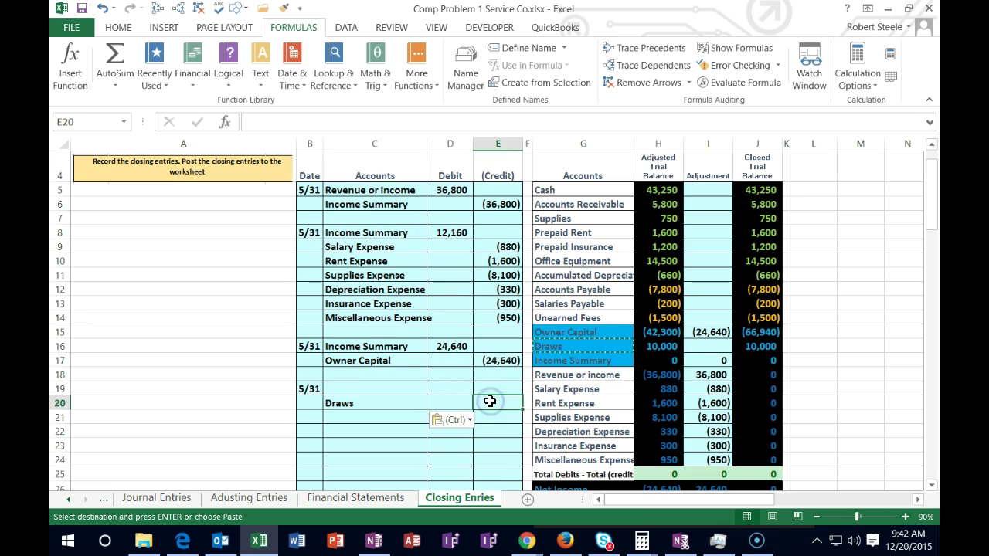
{"action": "type", "text": "-"}
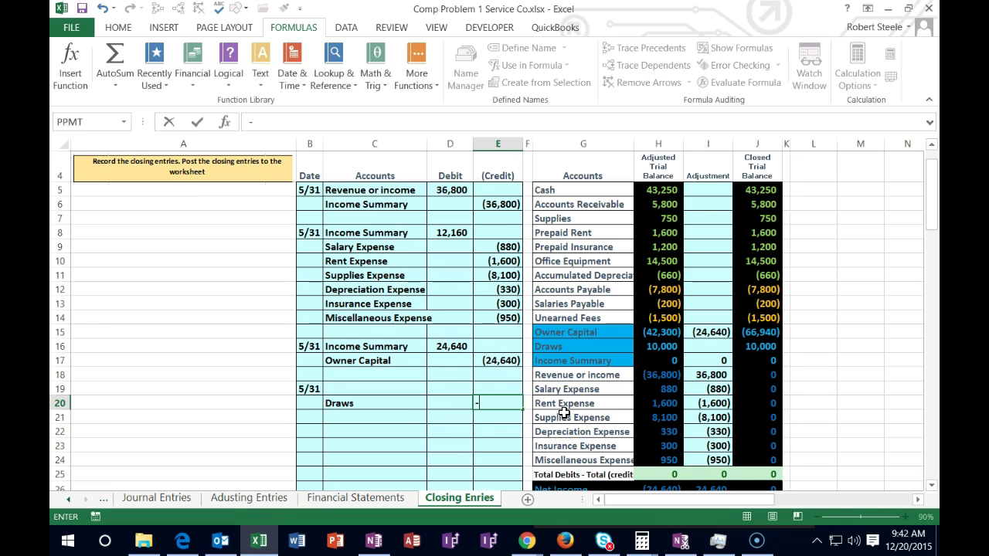
{"action": "type", "text": "10000"}
{"action": "key", "text": "Return"}
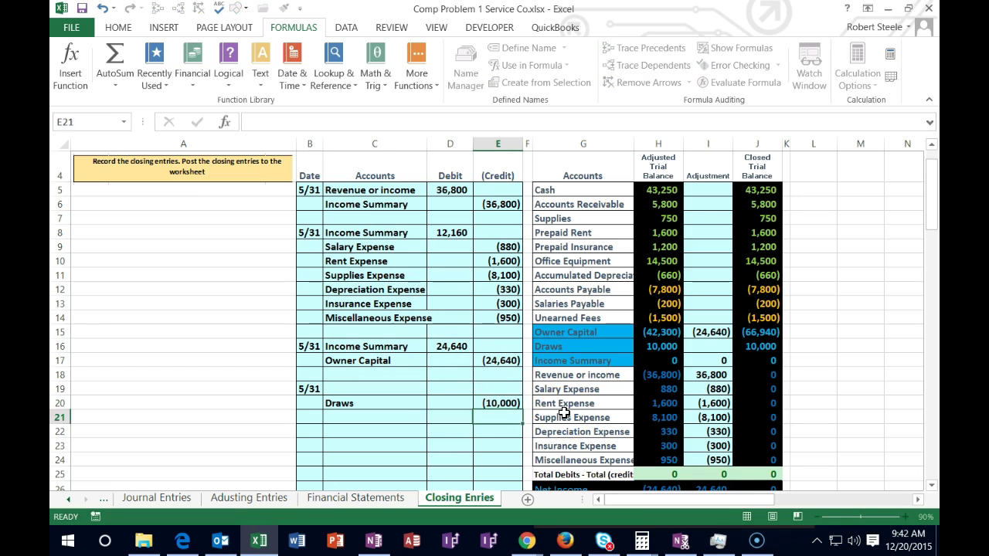
{"action": "key", "text": "Left"}
{"action": "key", "text": "Up"}
{"action": "key", "text": "Up"}
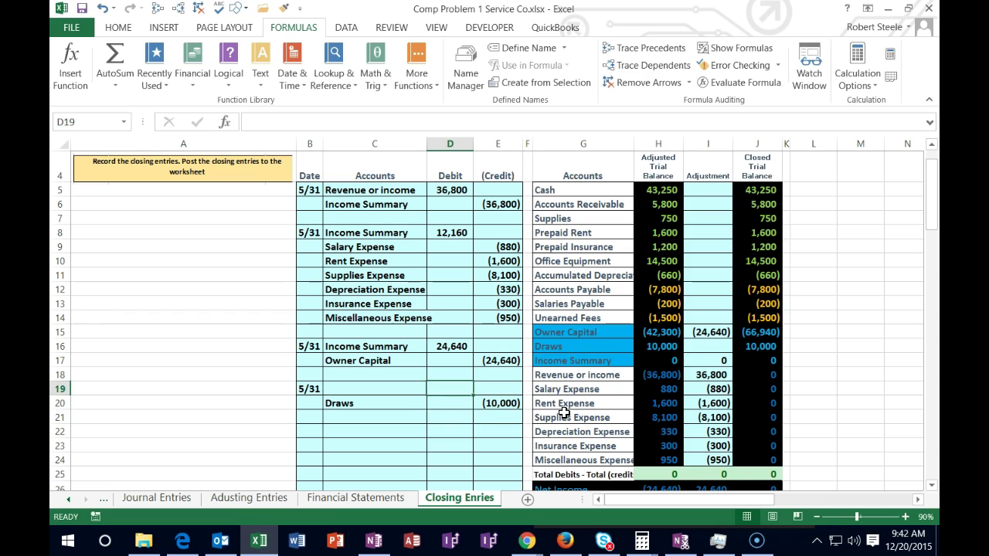
{"action": "type", "text": "10000"}
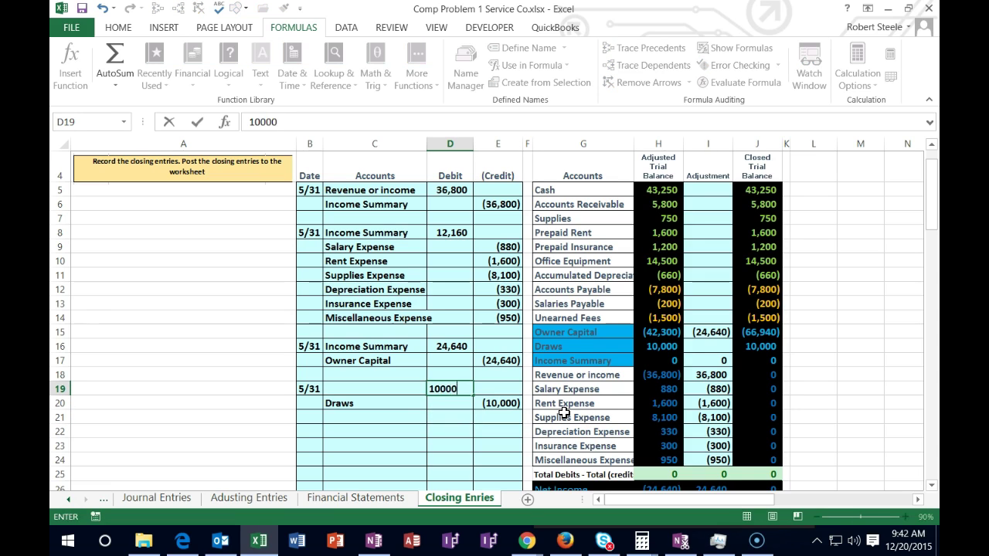
{"action": "key", "text": "Return"}
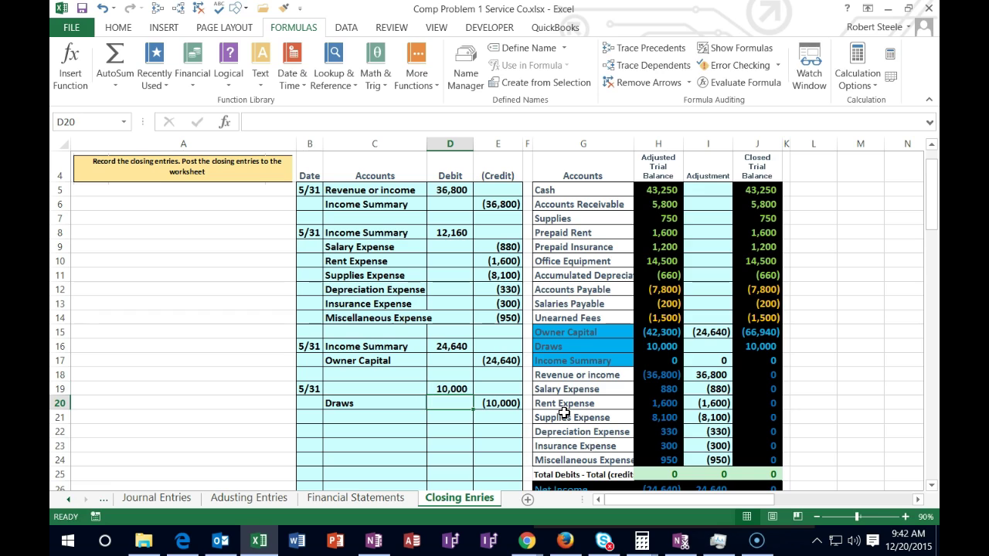
- Copy the Owner Capital account name from G15 into C19 as values for the entry's debit line
{"action": "left_click", "coordinate": [586, 332]}
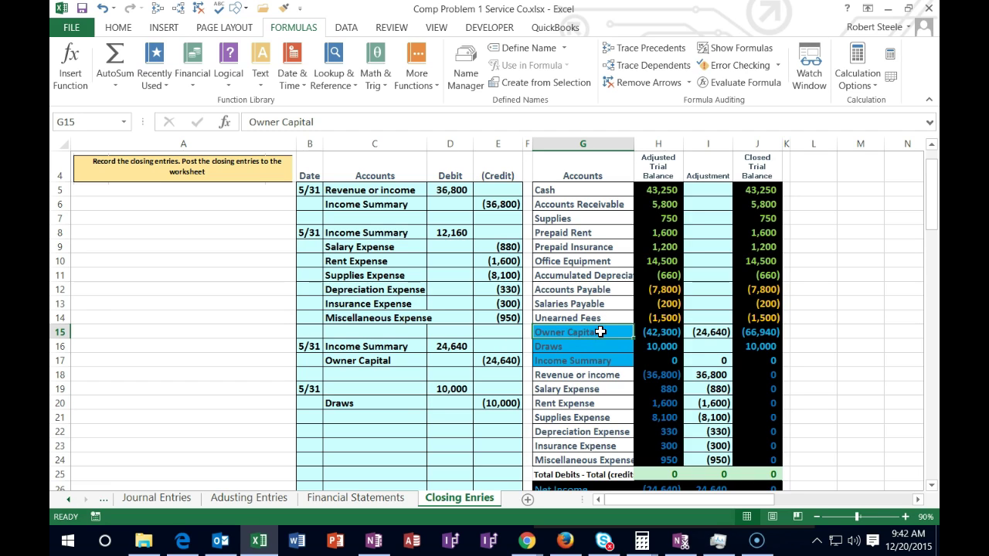
{"action": "right_click", "coordinate": [601, 332]}
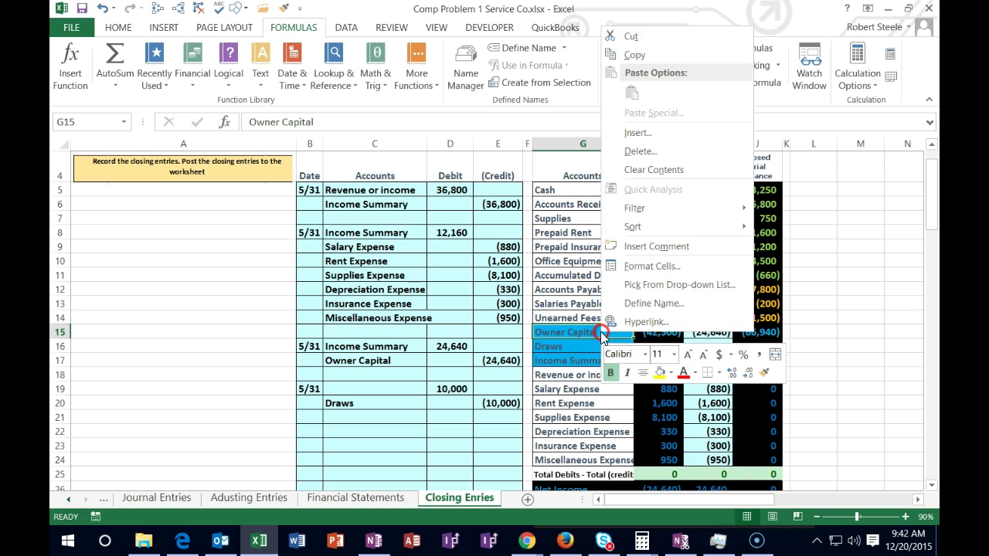
{"action": "left_click", "coordinate": [637, 57]}
{"action": "left_click", "coordinate": [372, 388]}
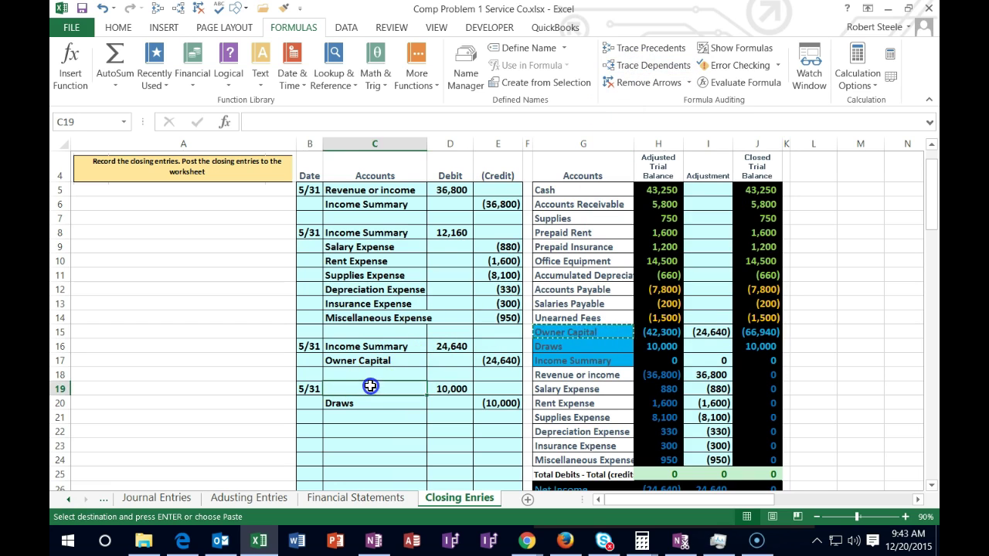
{"action": "right_click", "coordinate": [370, 390]}
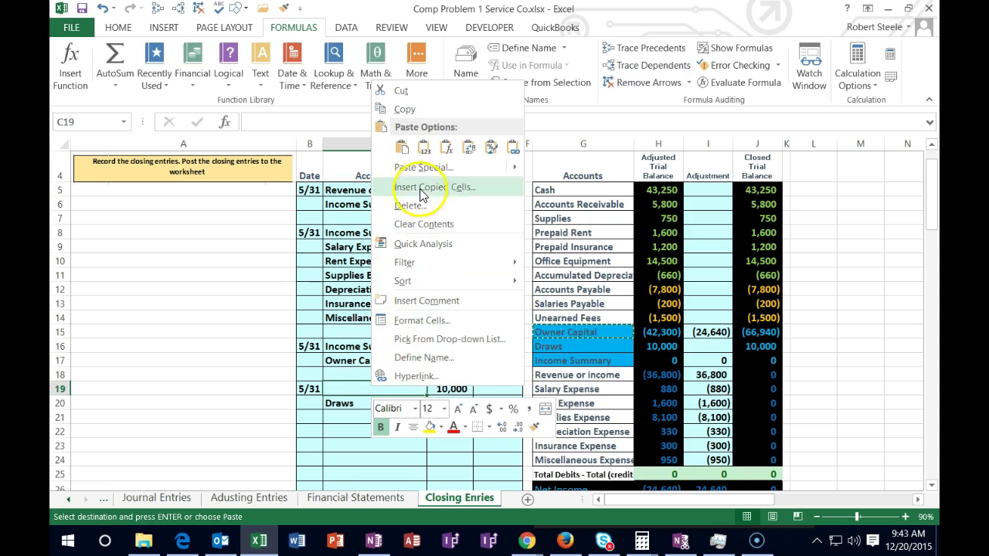
{"action": "left_click", "coordinate": [401, 147]}
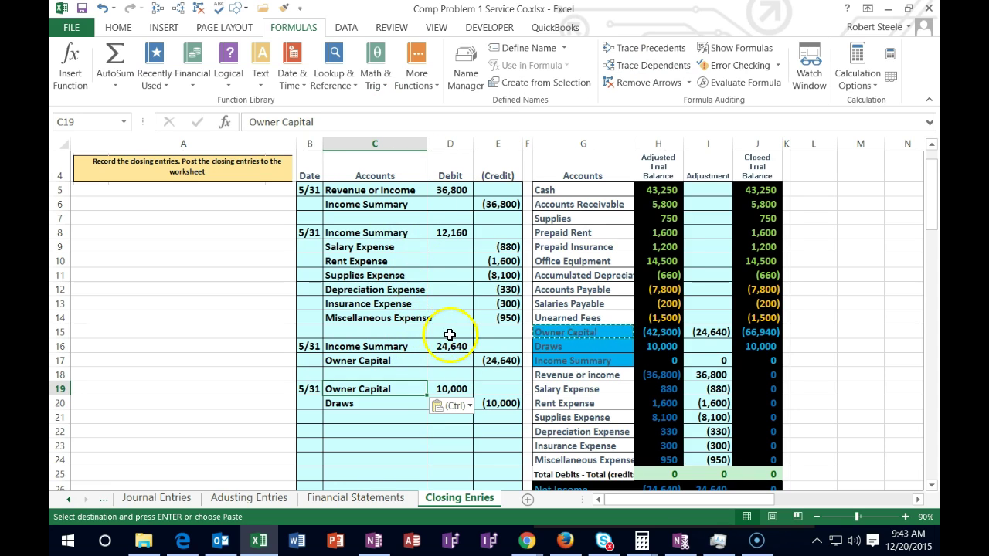
- Post the Draws credit to the adjustment column in I16 with the formula =E20
{"action": "left_click", "coordinate": [712, 347]}
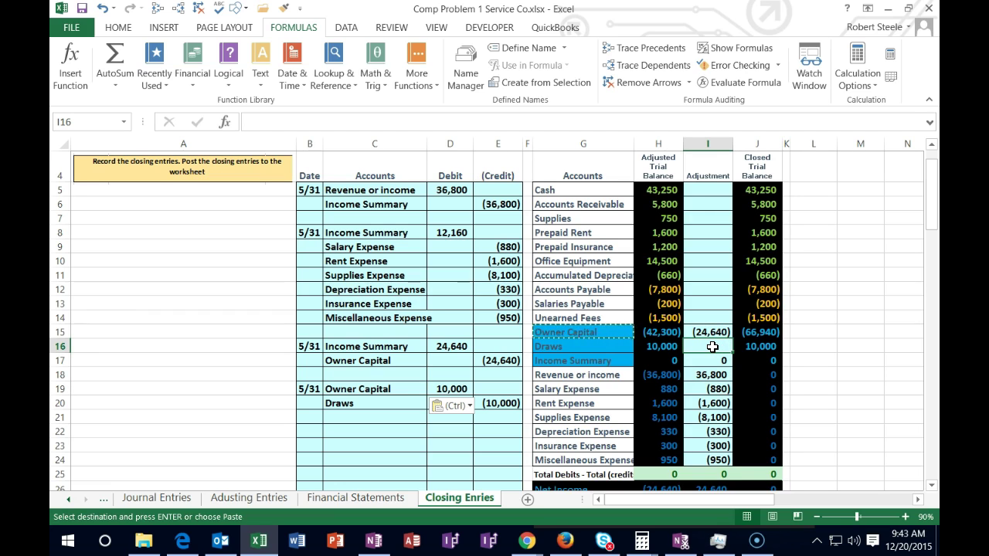
{"action": "type", "text": "="}
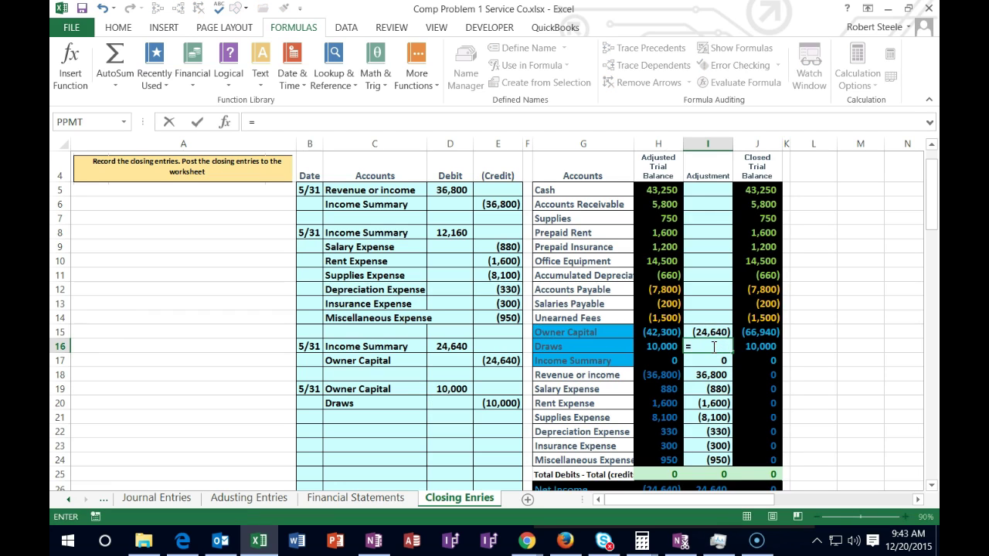
{"action": "left_click", "coordinate": [506, 405]}
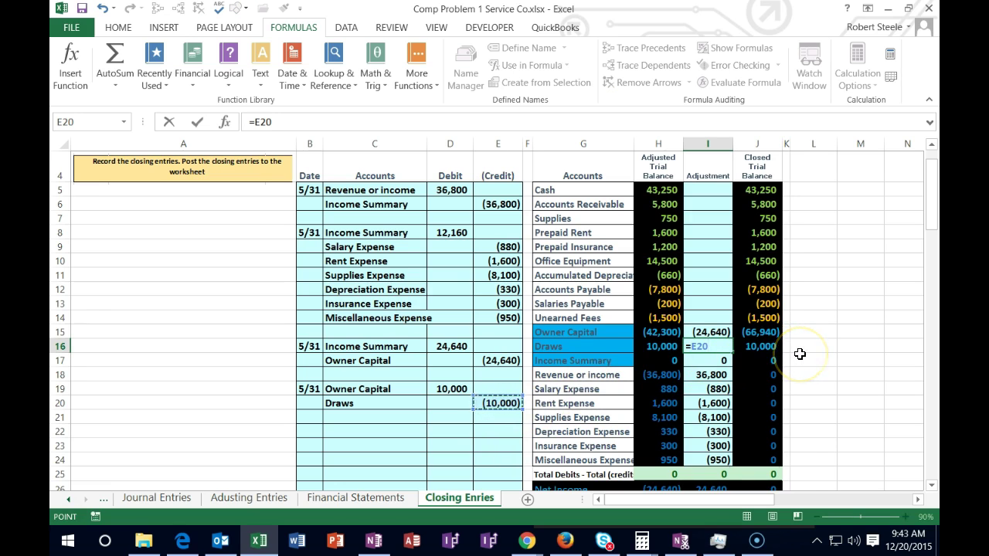
{"action": "key", "text": "Return"}
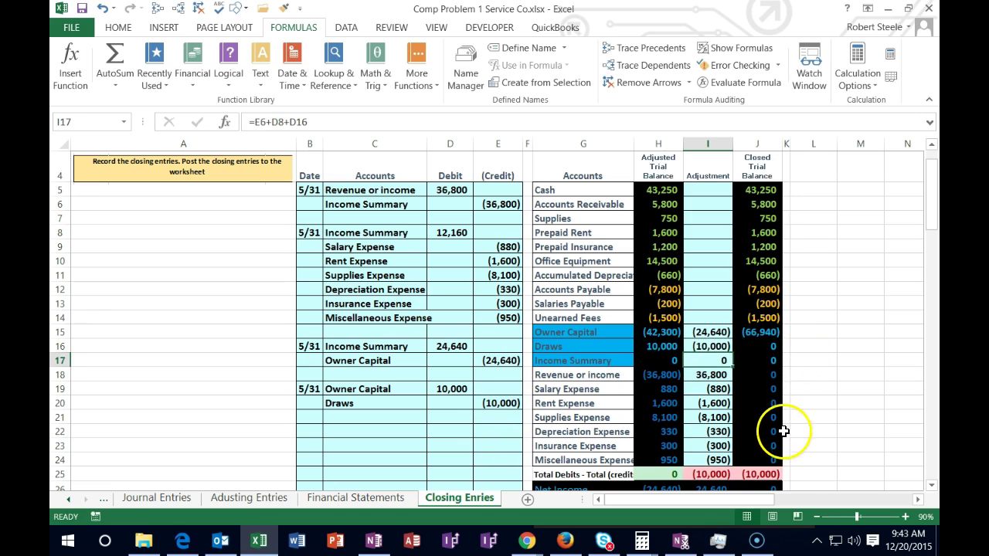
- Extend the Owner Capital adjustment formula in I15 to =E17+D19, and check the sum of the closed trial balance amounts in J5:J14
{"action": "left_click", "coordinate": [717, 332]}
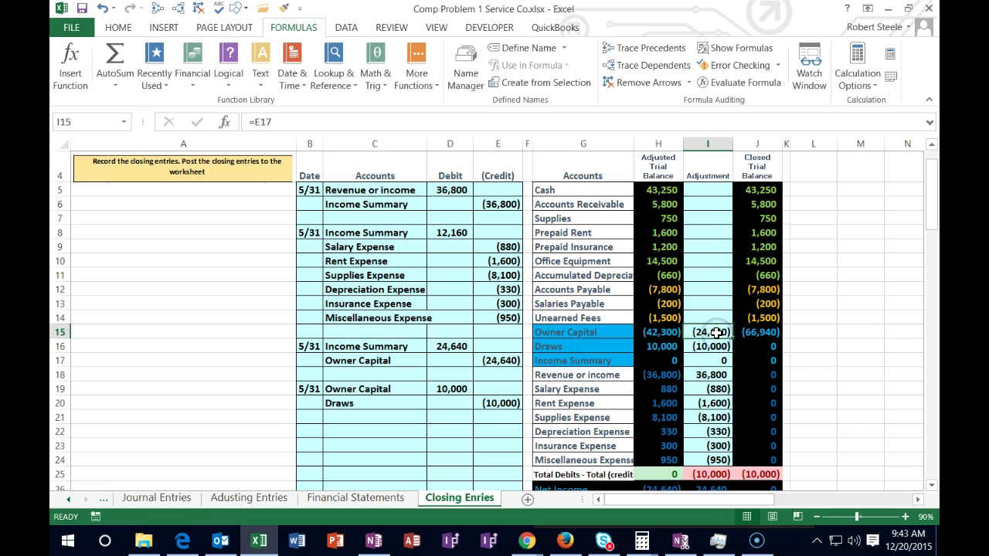
{"action": "double_click", "coordinate": [717, 332]}
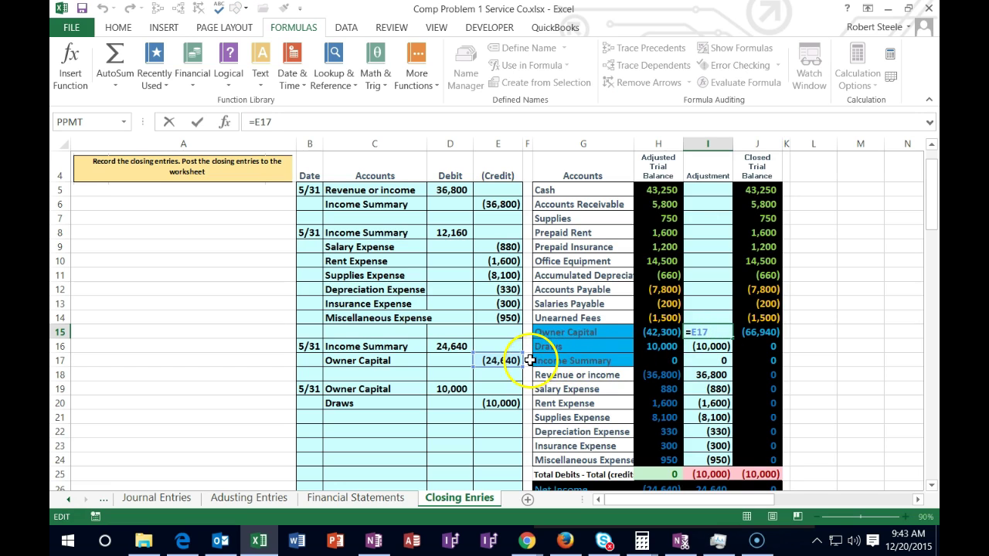
{"action": "type", "text": "+"}
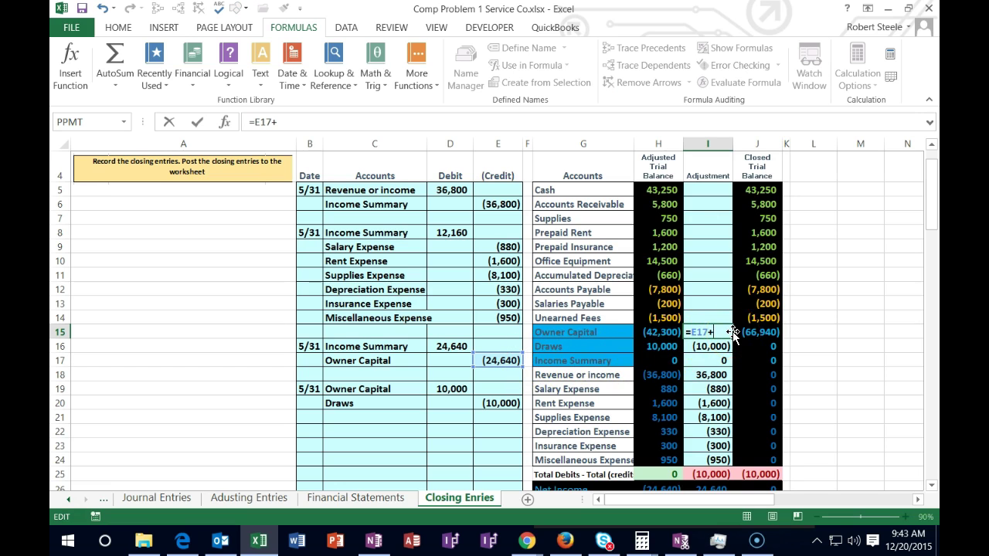
{"action": "left_click", "coordinate": [456, 389]}
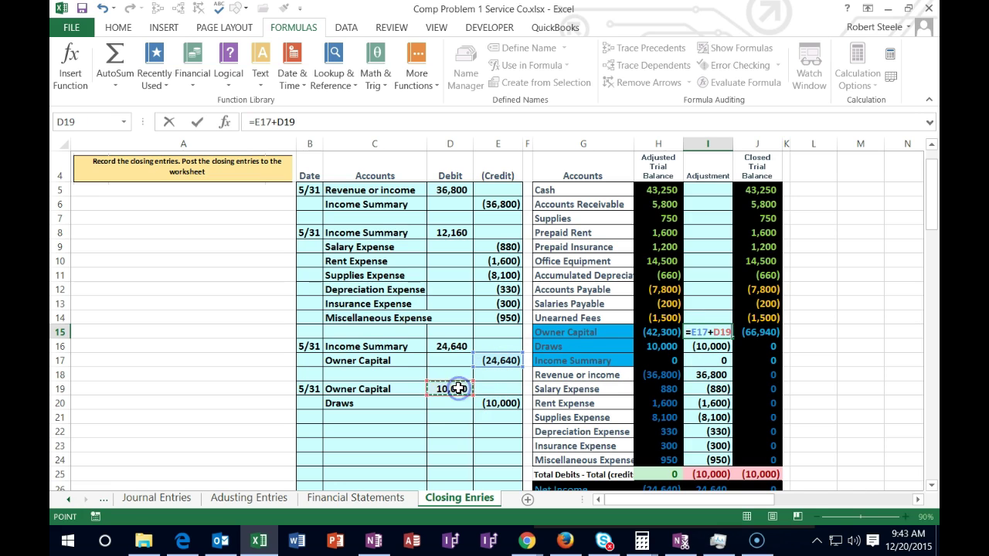
{"action": "key", "text": "Return"}
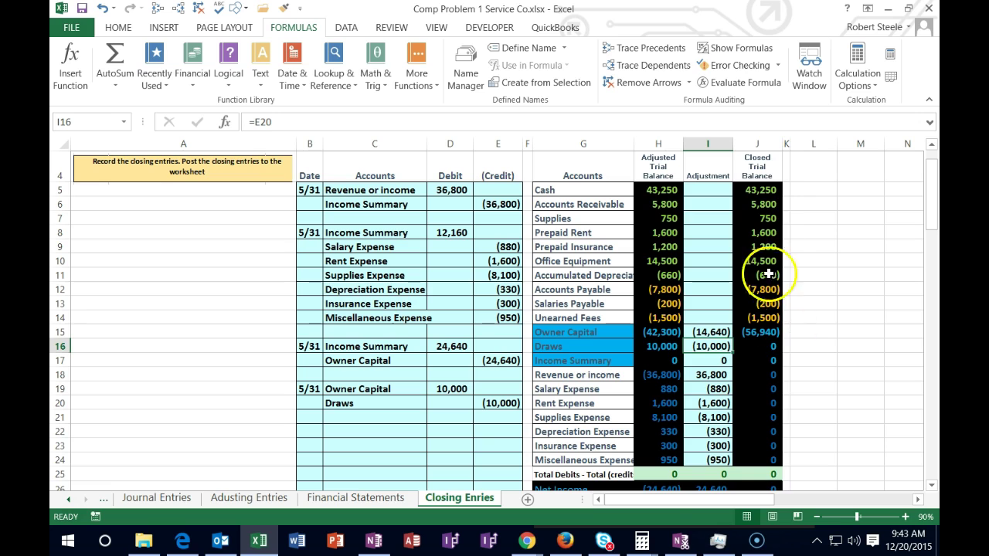
{"action": "left_click_drag", "start_coordinate": [757, 189], "coordinate": [757, 317]}
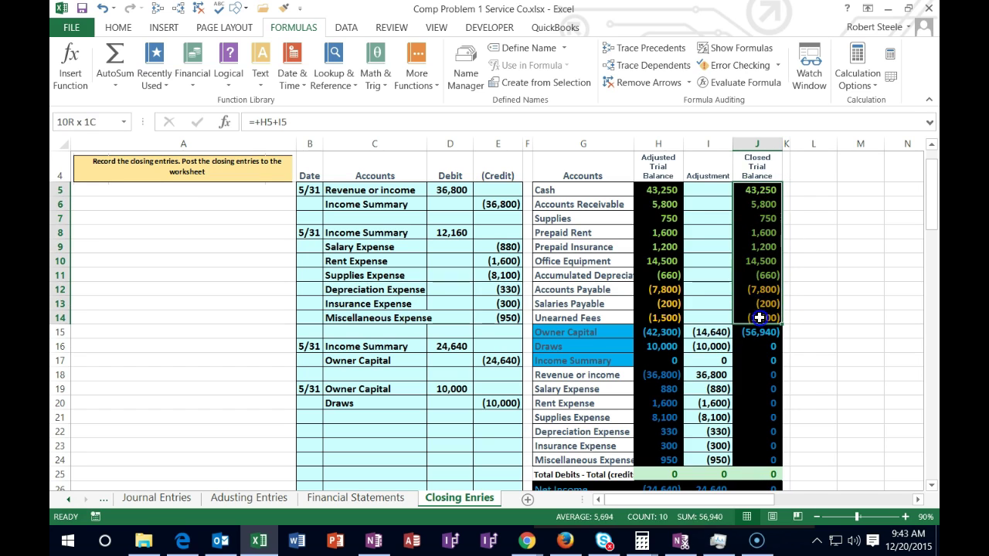